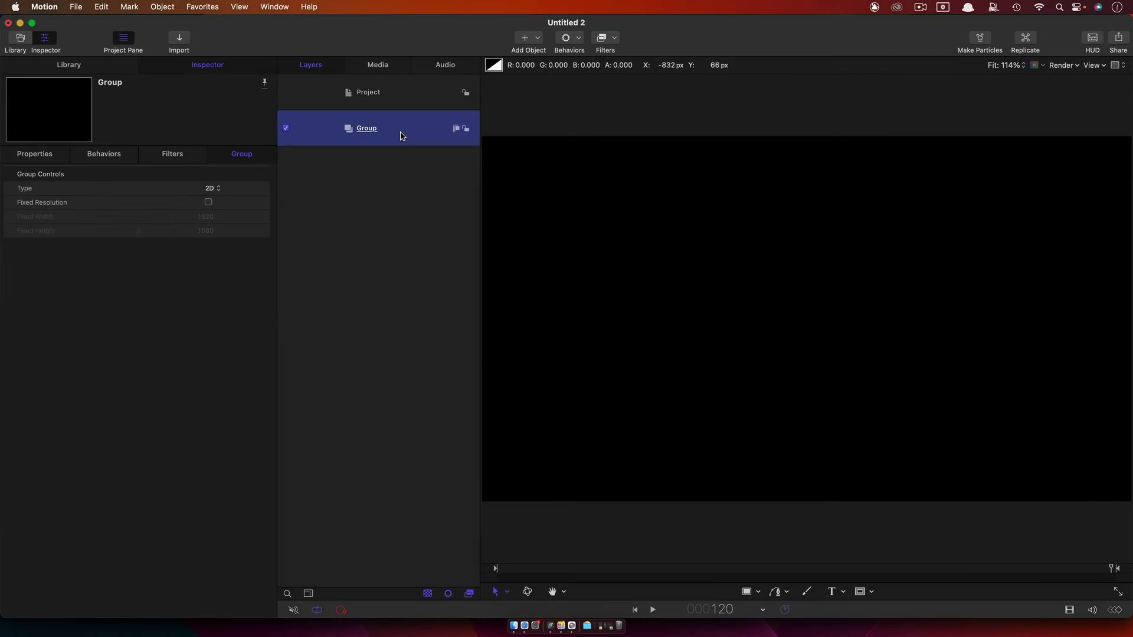
Add the Numbers text generator to the Group, centre-aligned at size 160.
key("super+shift+a")
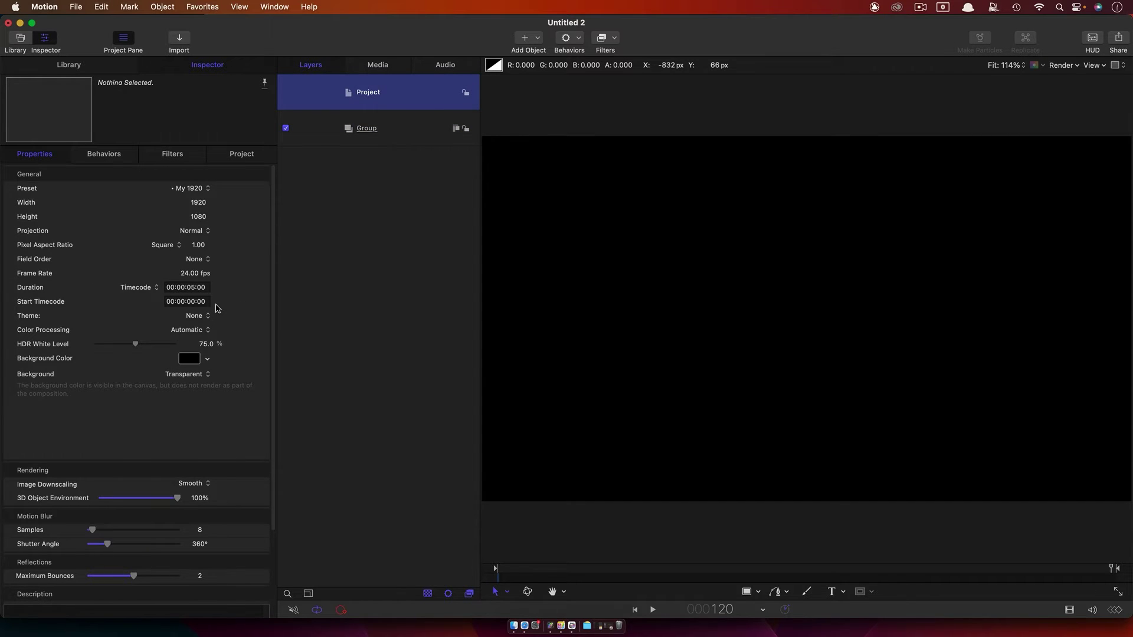
left_click(403, 130)
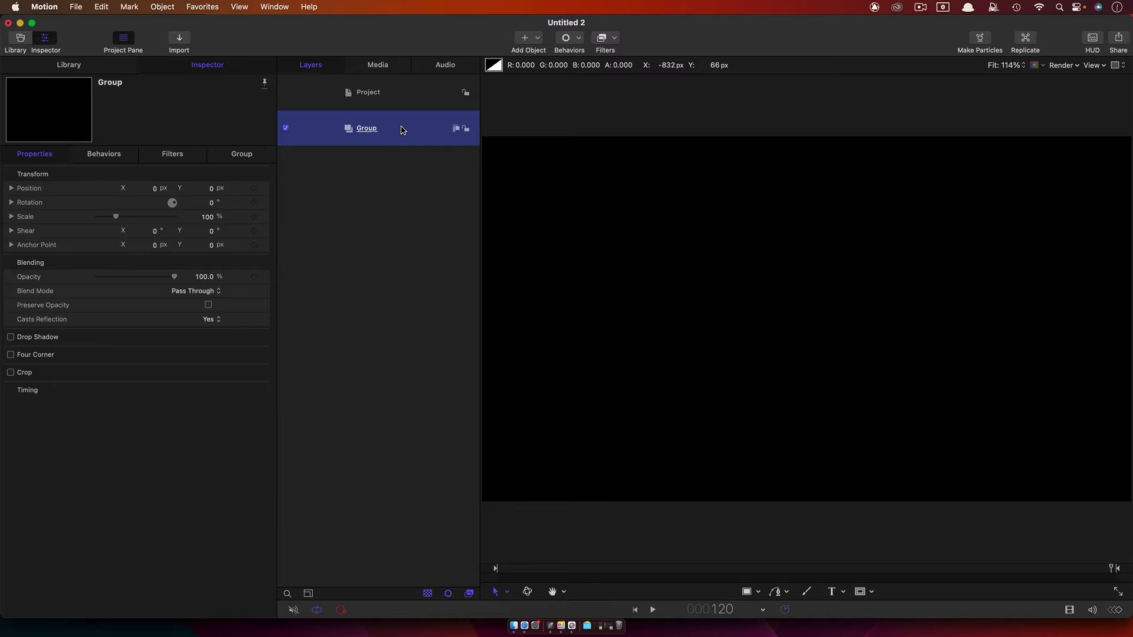
left_click(95, 66)
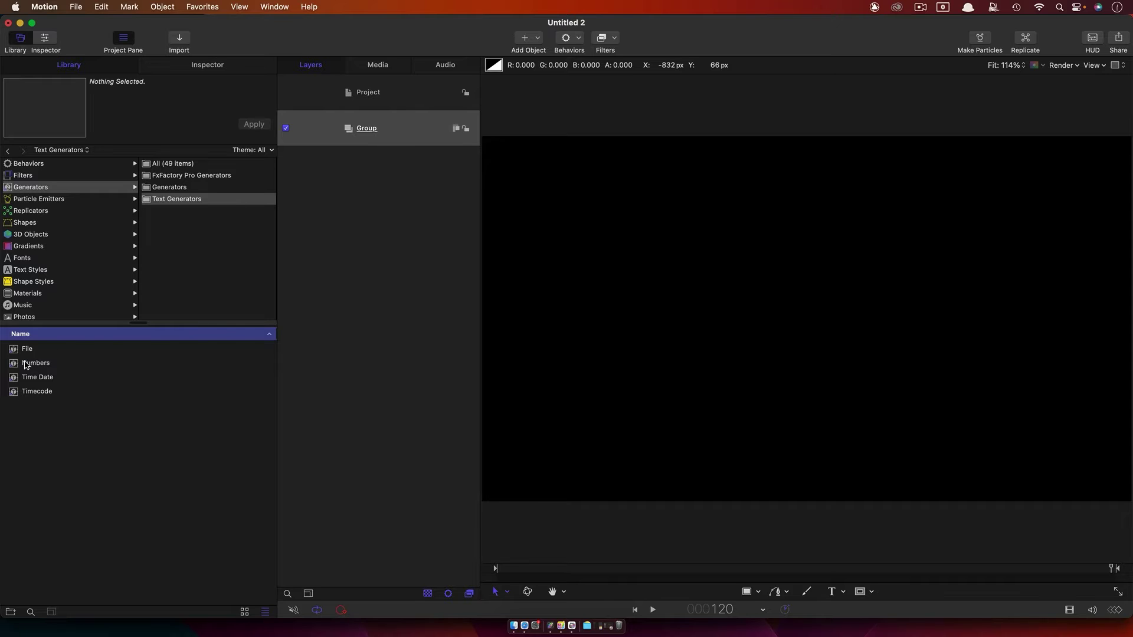
left_click_drag(13, 366, 367, 136)
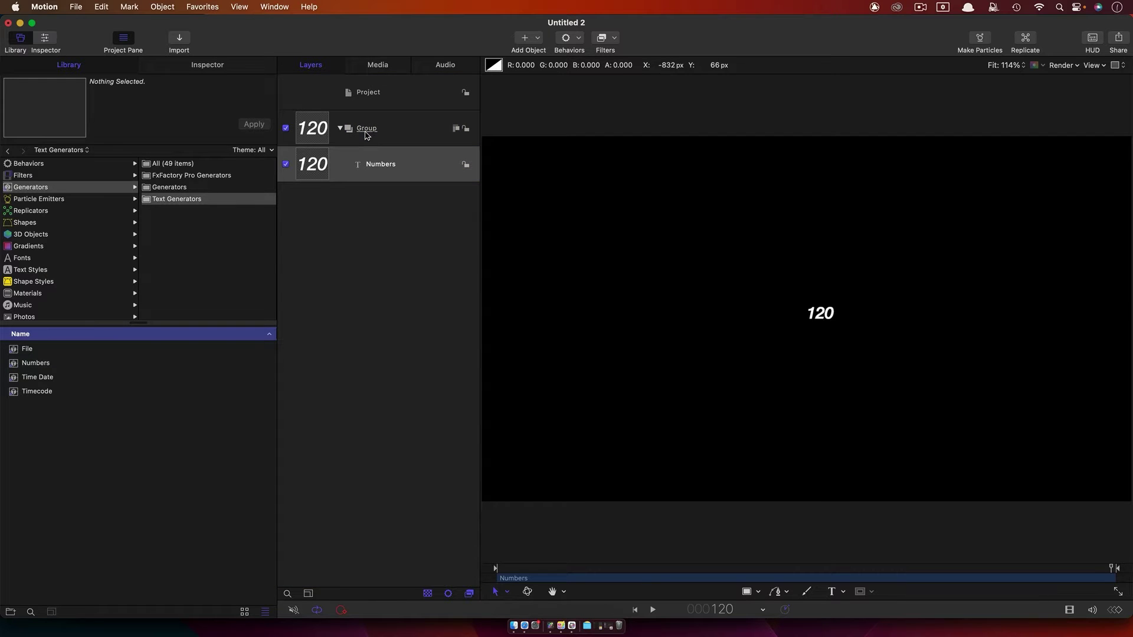
left_click(206, 66)
left_click(131, 267)
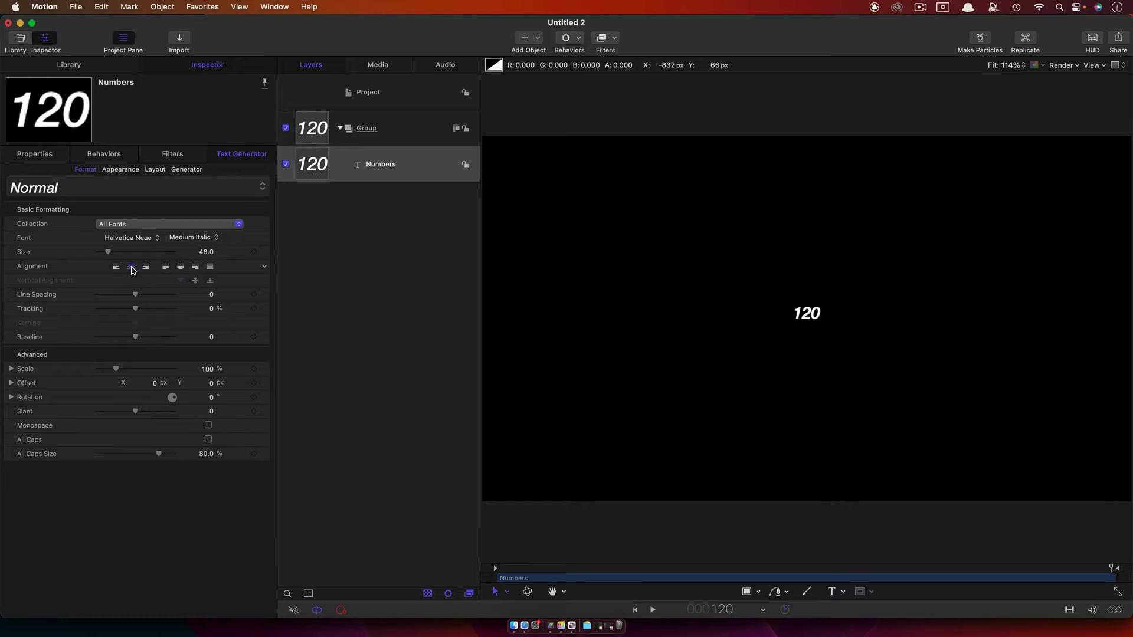
left_click_drag(206, 252, 231, 248)
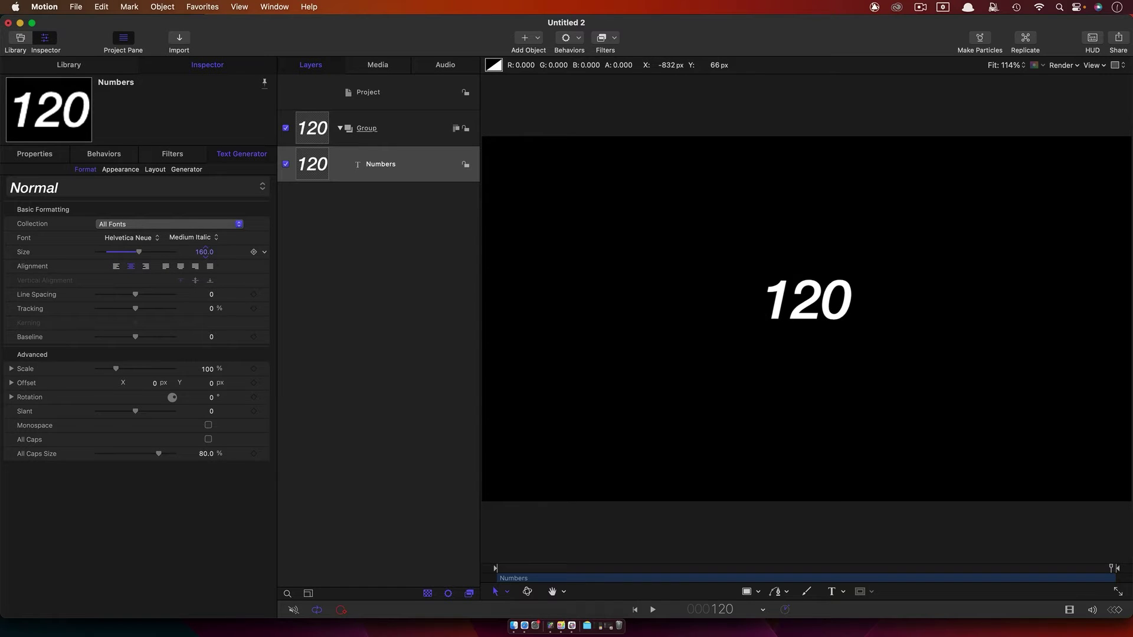
Draw a rectangle around the 120 with no fill and a white outline.
left_click(311, 130)
left_click(757, 591)
left_click(775, 537)
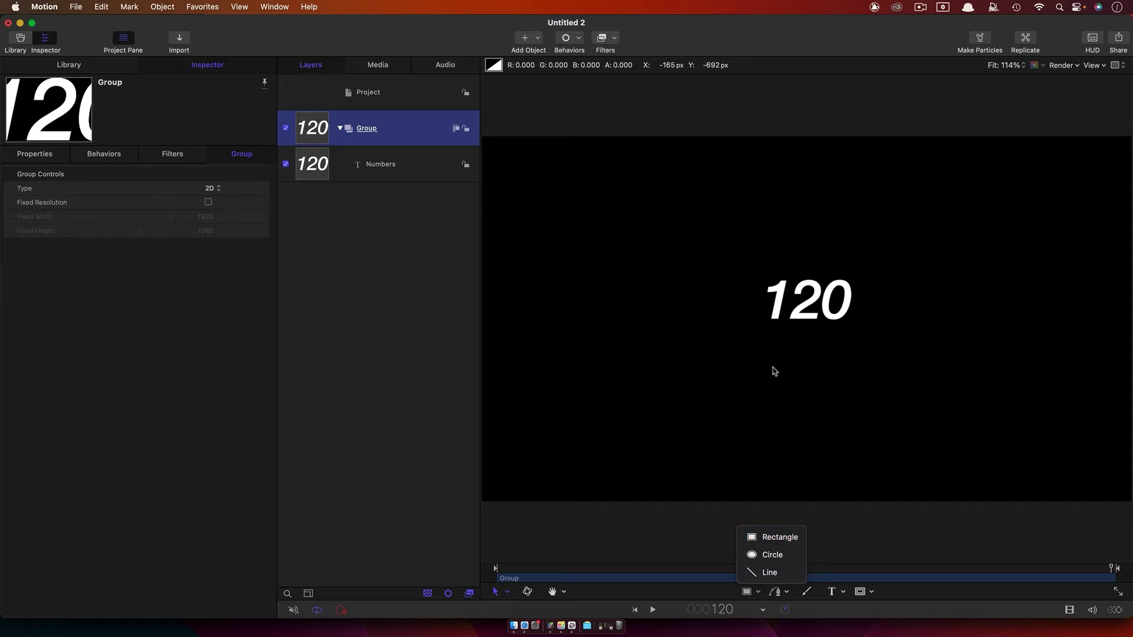
left_click_drag(756, 260, 861, 359)
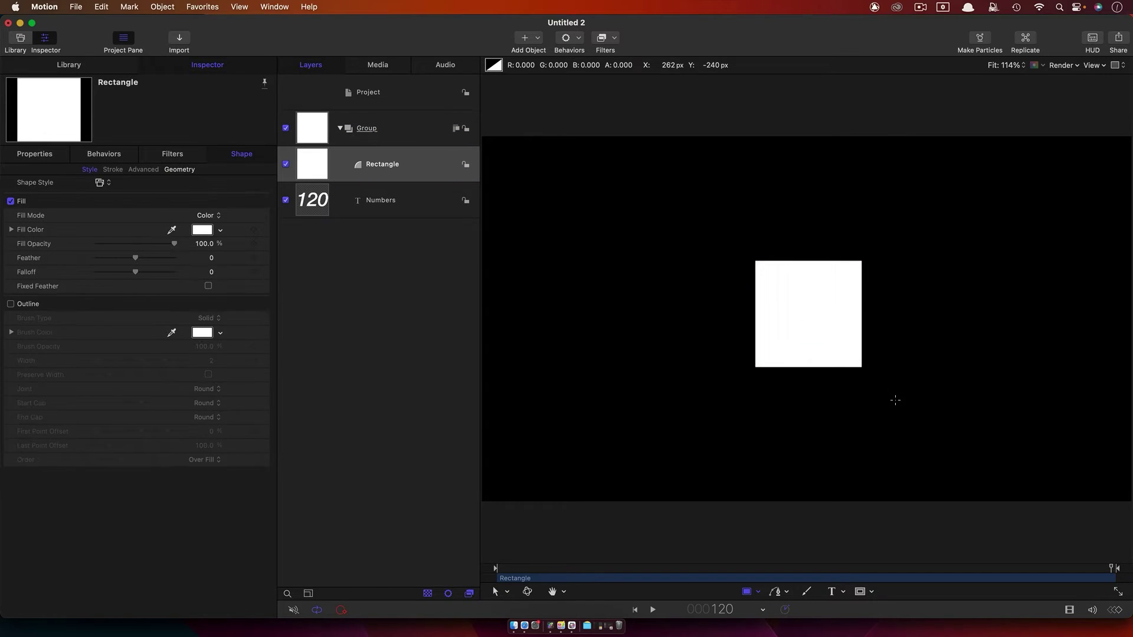
left_click(10, 201)
left_click(10, 304)
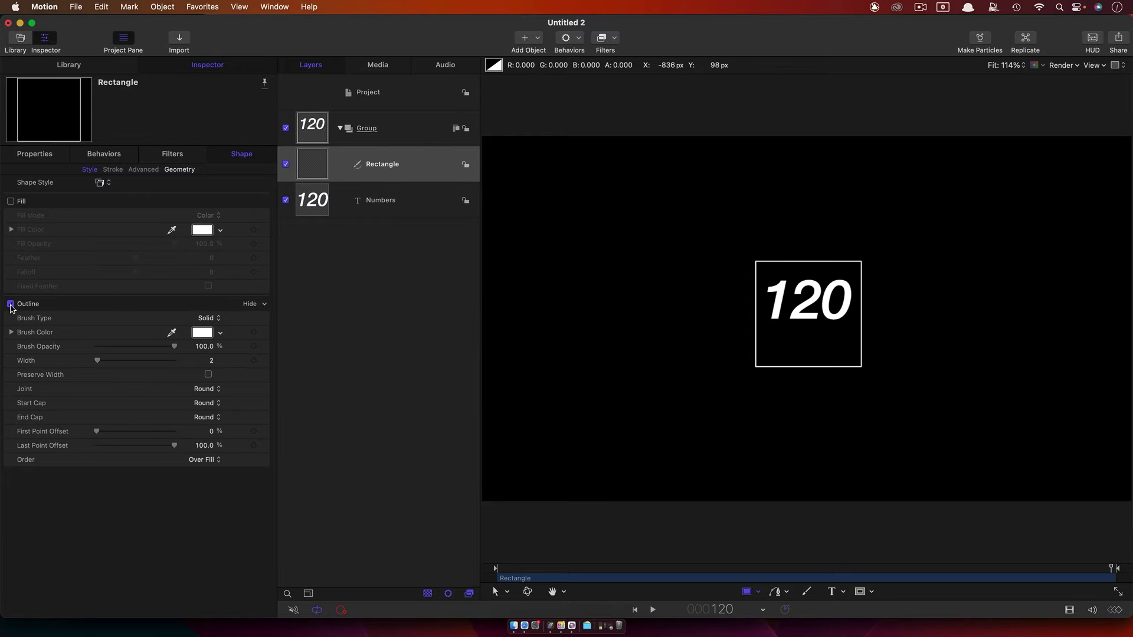
Lower the Numbers layer's baseline to -50.
left_click(317, 204)
left_click(312, 164)
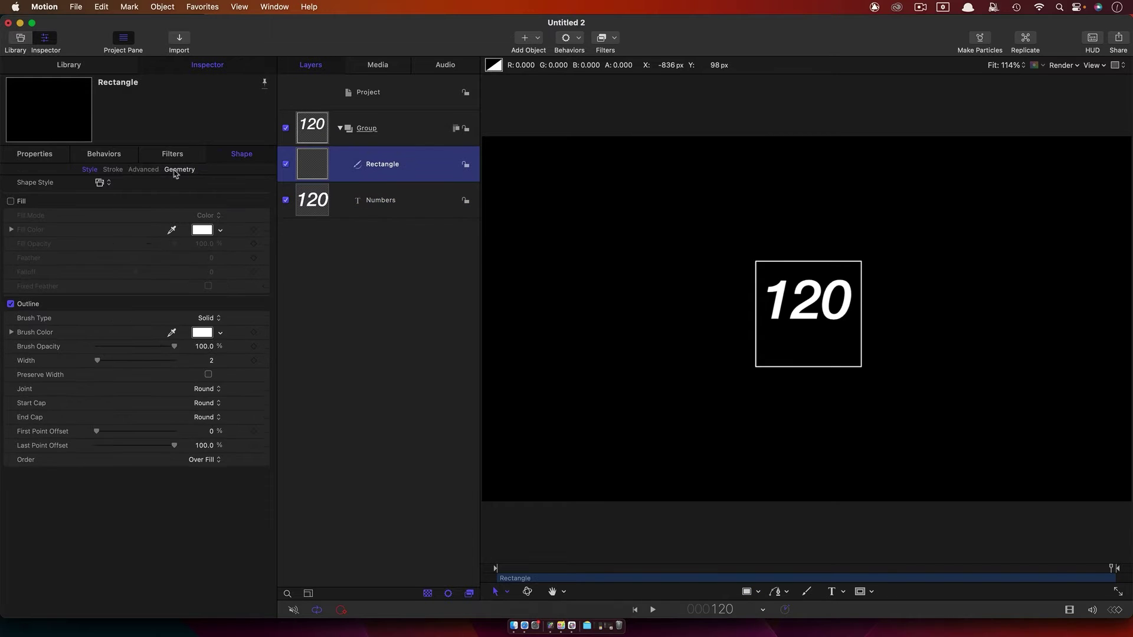
left_click(41, 154)
left_click(302, 205)
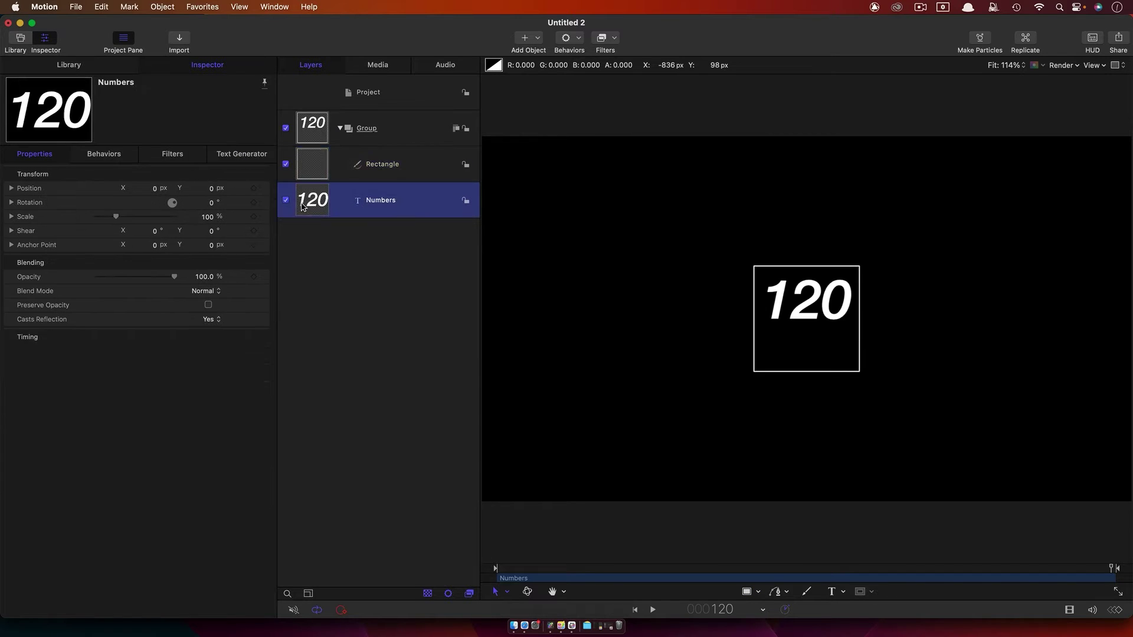
left_click(250, 153)
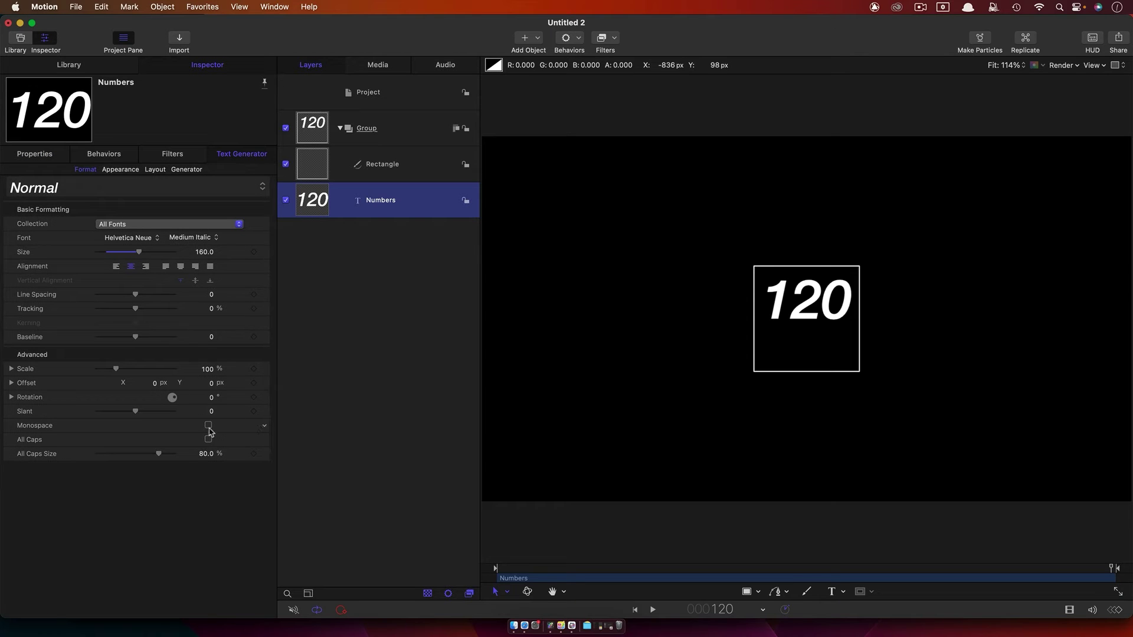
left_click_drag(213, 341, 184, 341)
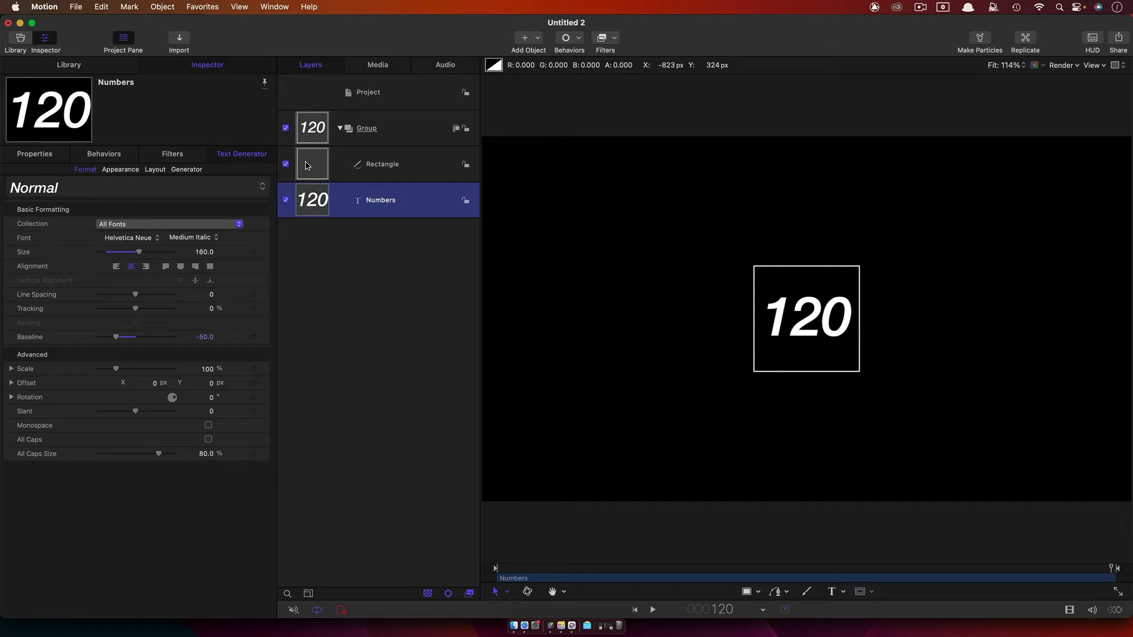
left_click(314, 131)
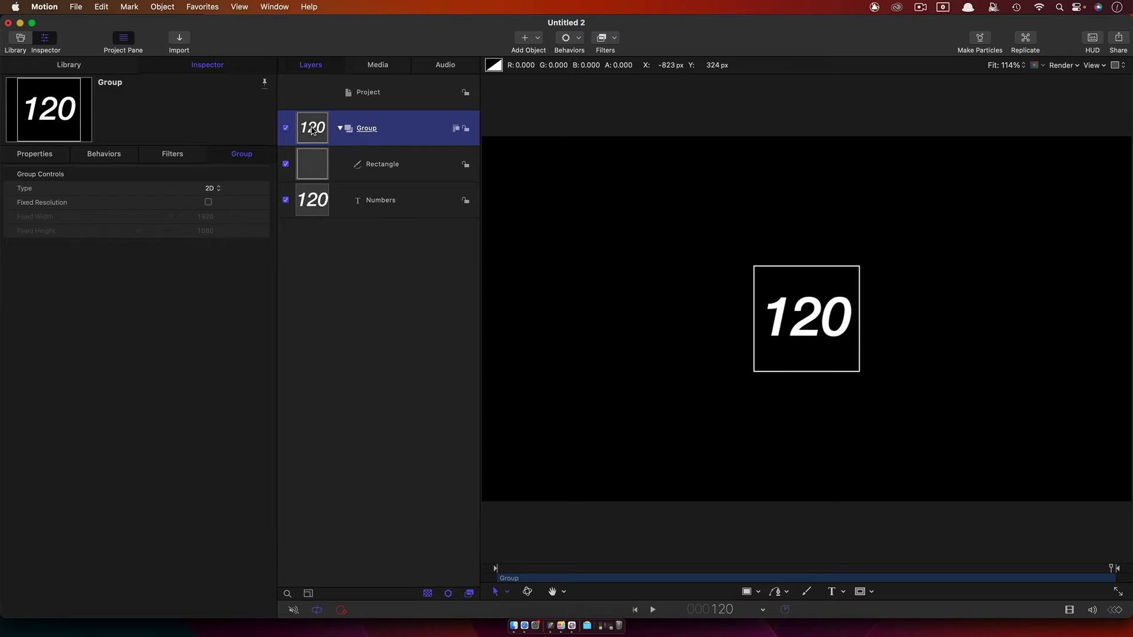
Clone the Group, hide the original, and replicate the clone layer.
right_click(312, 131)
left_click(403, 342)
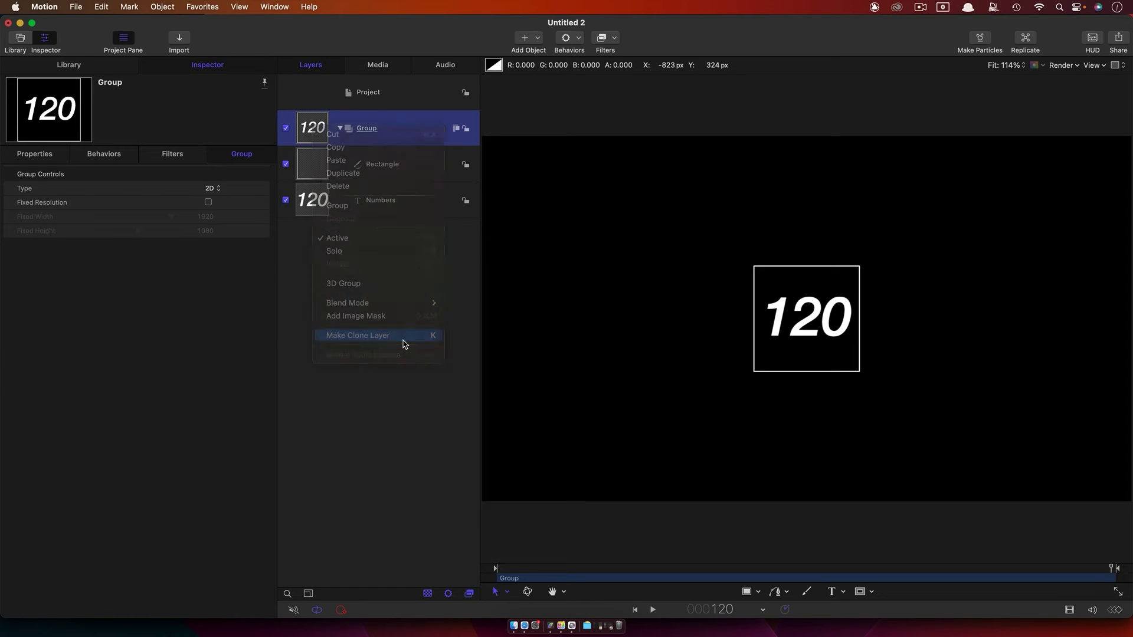
left_click(286, 202)
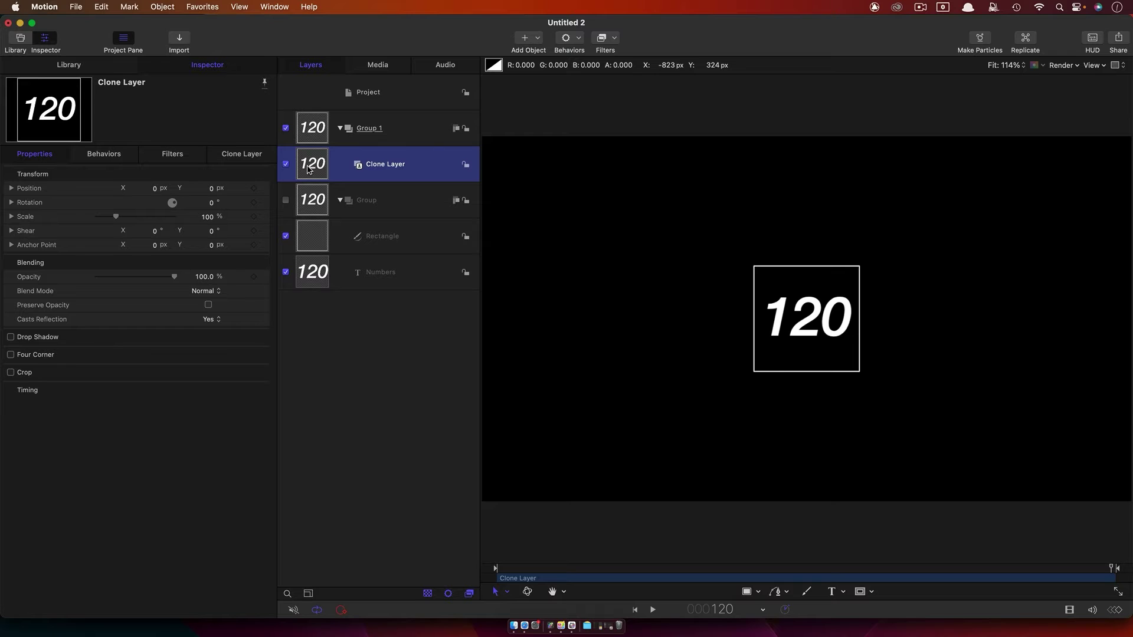
left_click(168, 7)
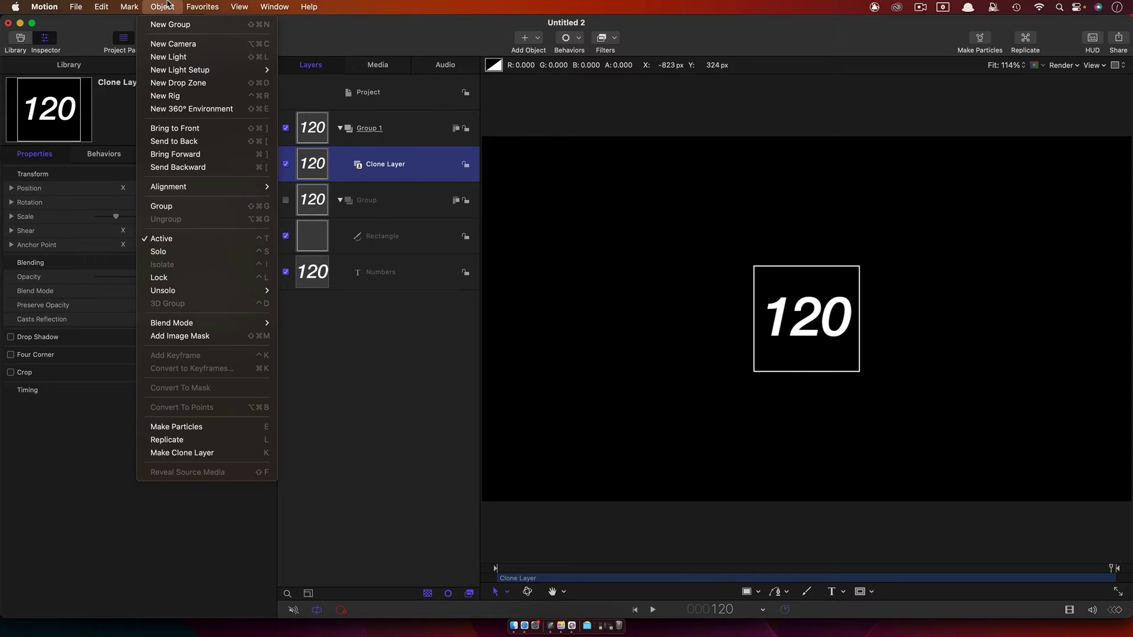
left_click(178, 441)
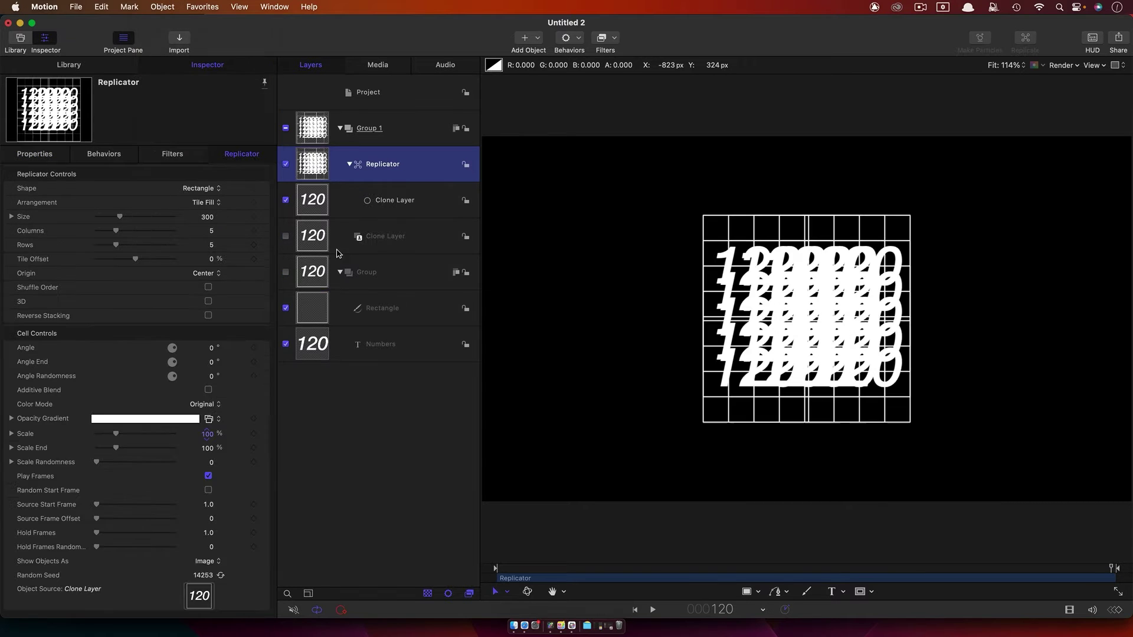
Lay the replicas along a Line shape from Start Point X -720 to End Point X 720.
left_click(200, 190)
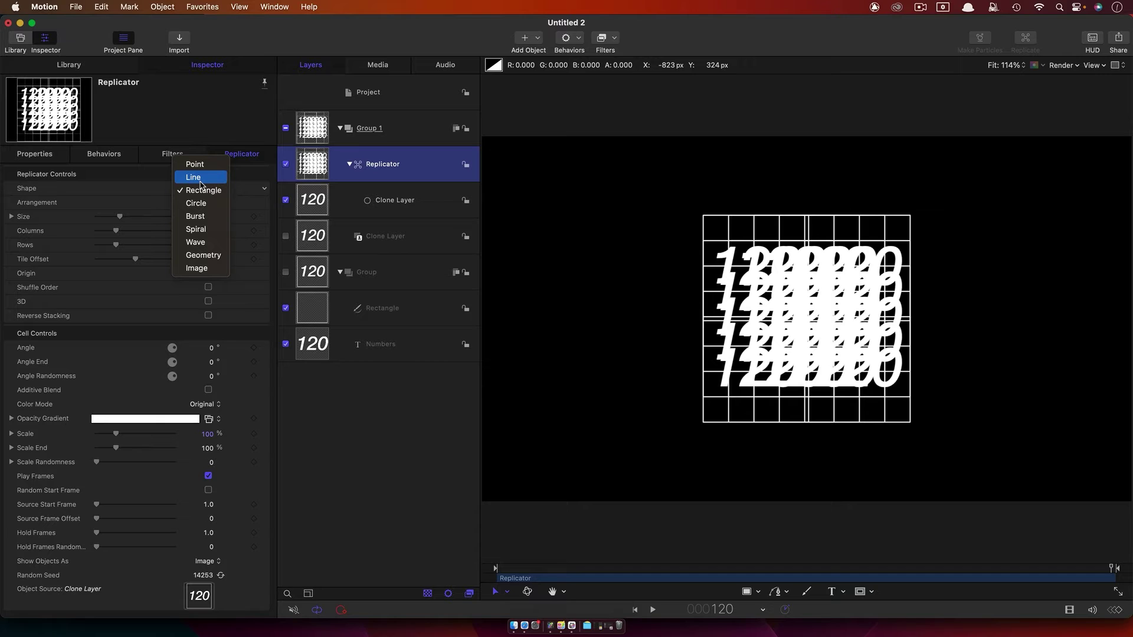
left_click(200, 182)
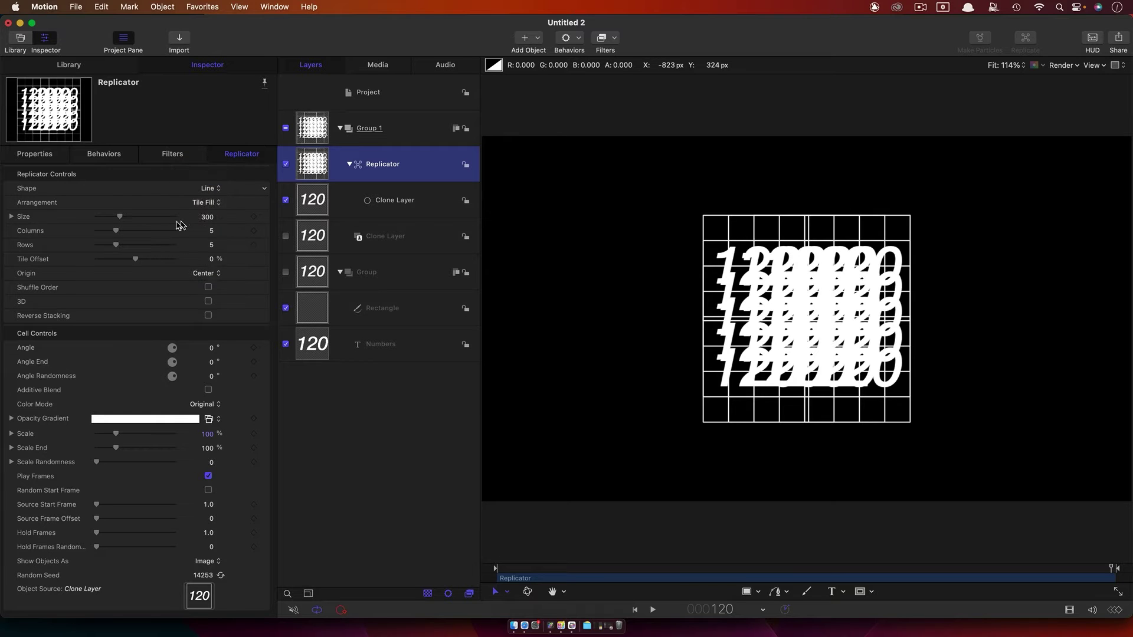
left_click(144, 203)
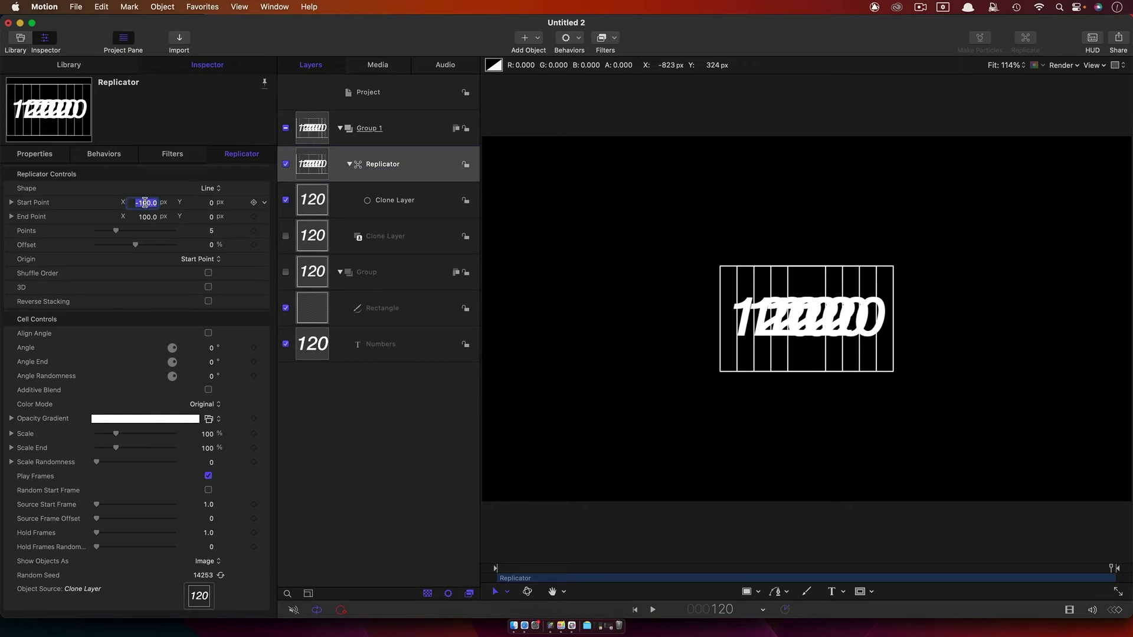
type("-720")
key("Tab")
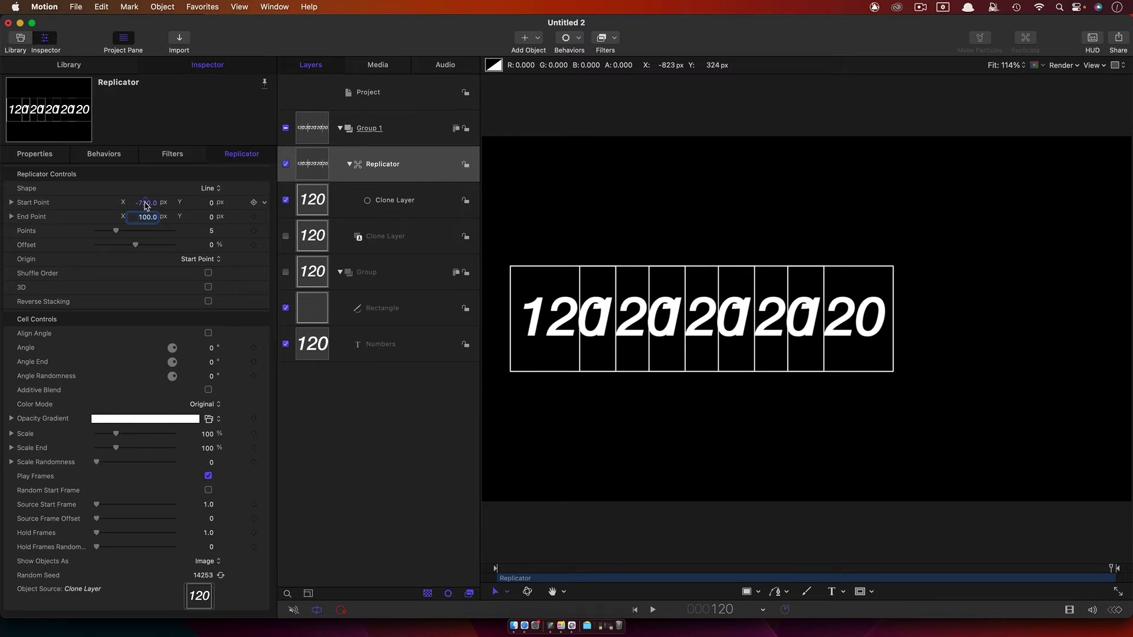
type("720")
key("Return")
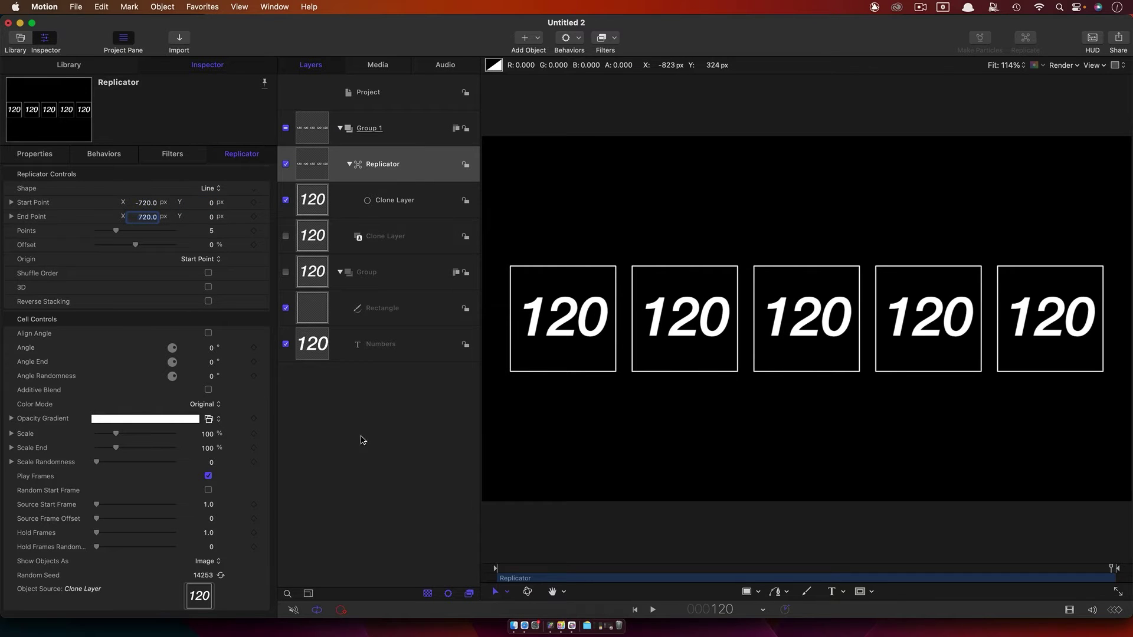
left_click_drag(520, 570, 1117, 605)
Go to the first frame and review the Numbers generator settings.
key("Home")
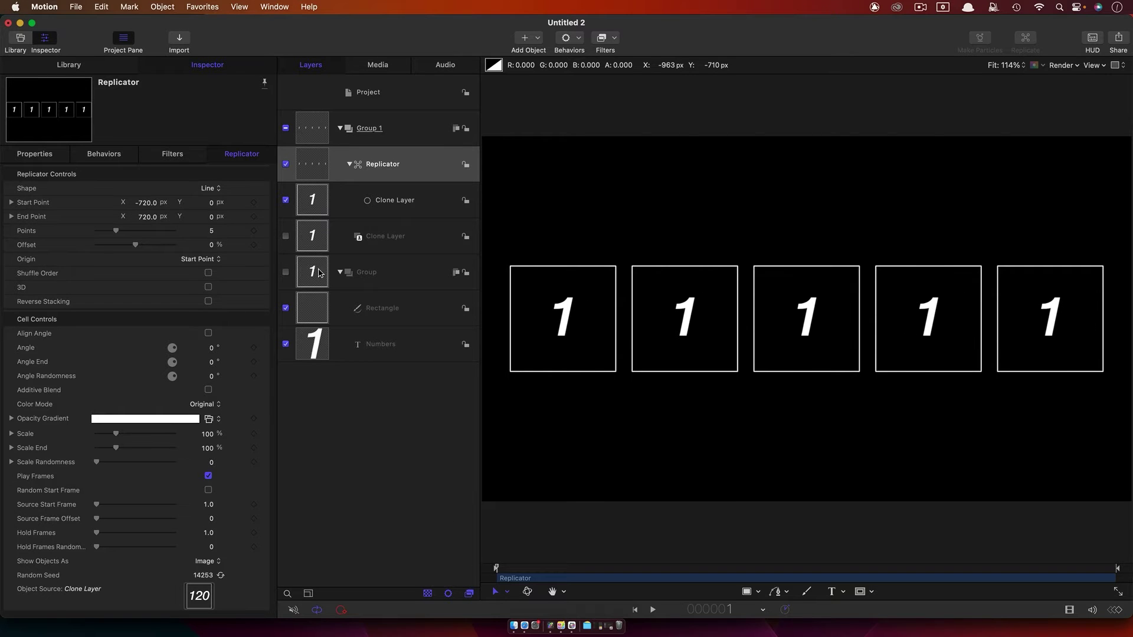
left_click(321, 357)
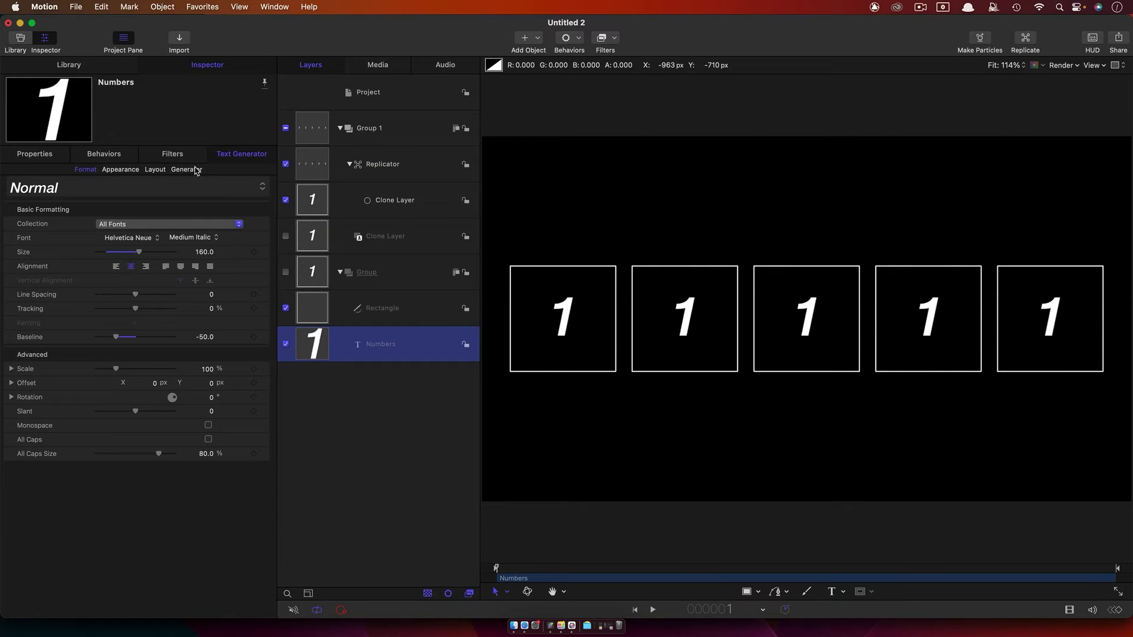
left_click(188, 170)
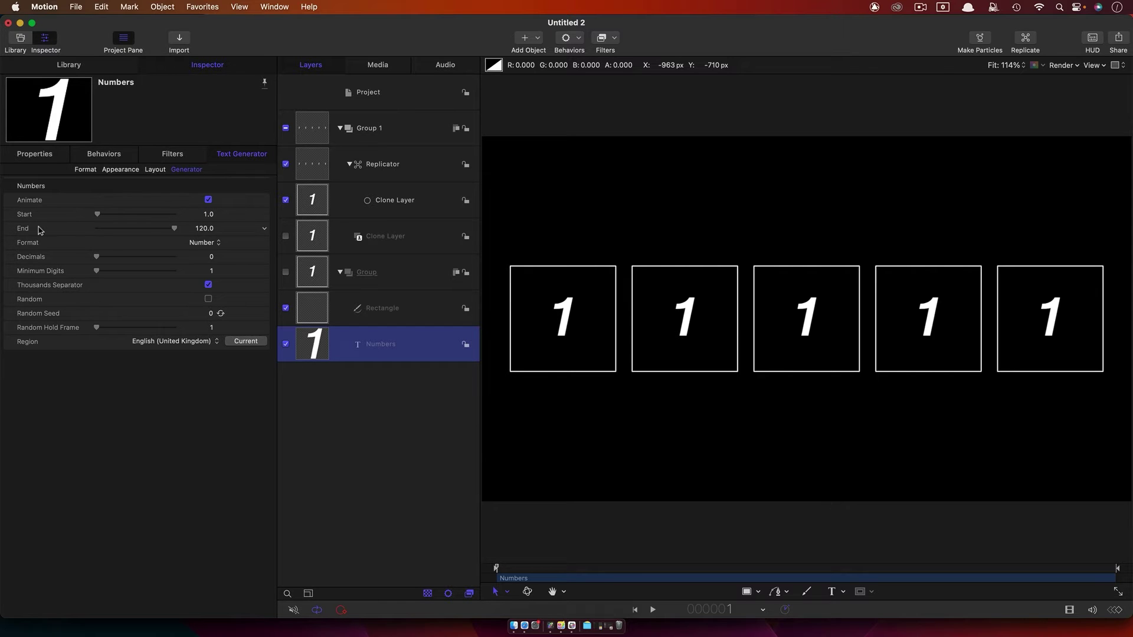
left_click(577, 571)
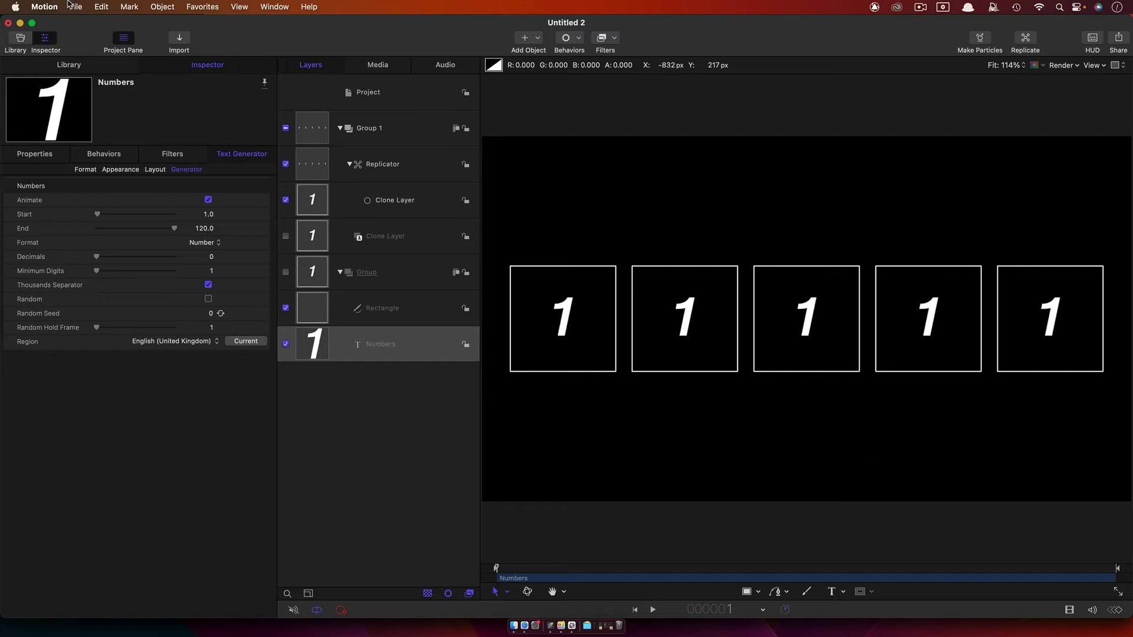
Set Motion's Time frame numbering to start from 1 and close Settings.
left_click(47, 6)
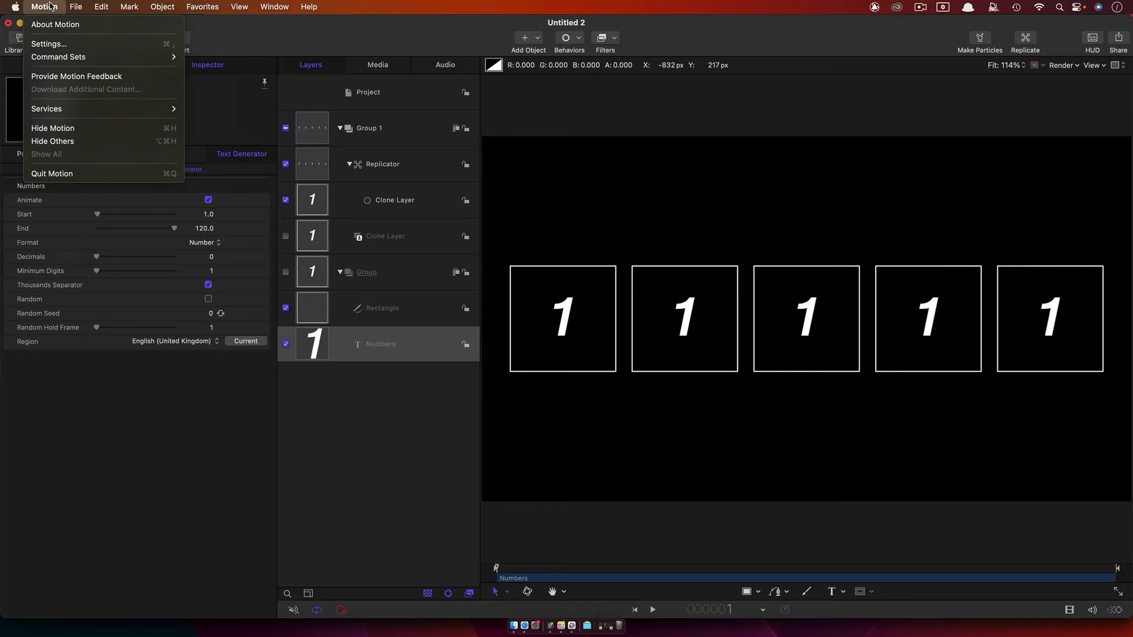
left_click(74, 46)
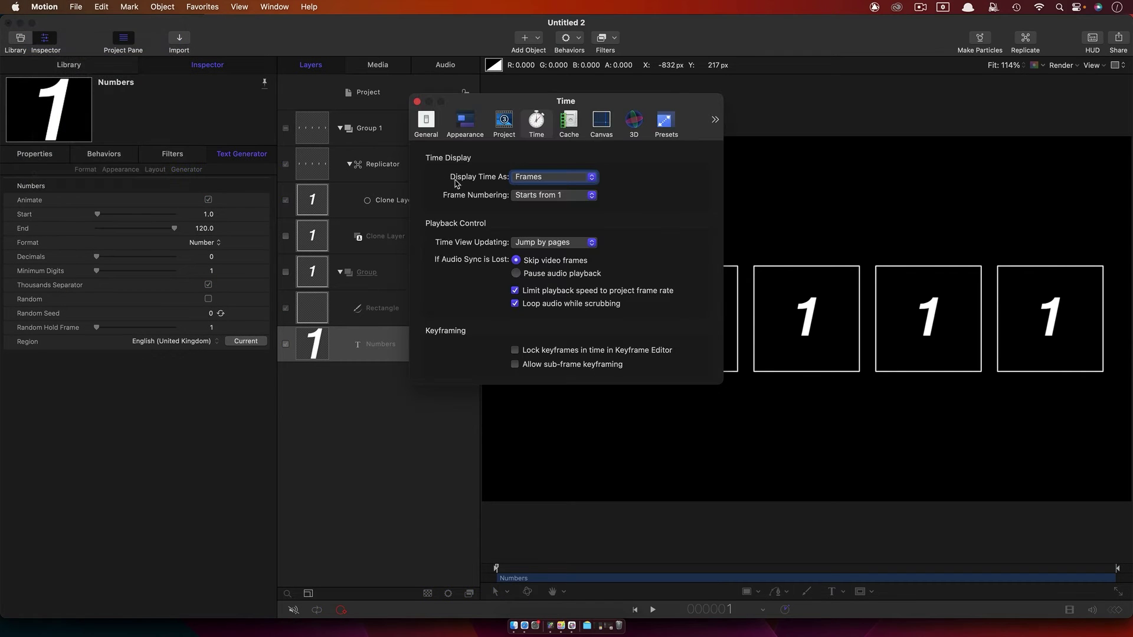
left_click(546, 196)
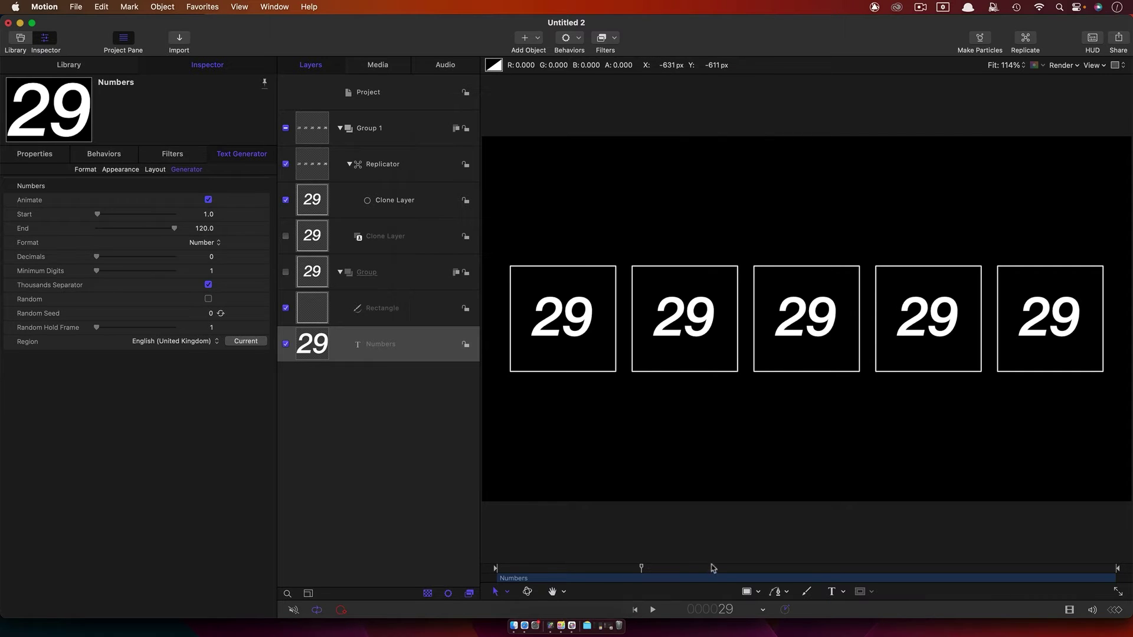
key("space")
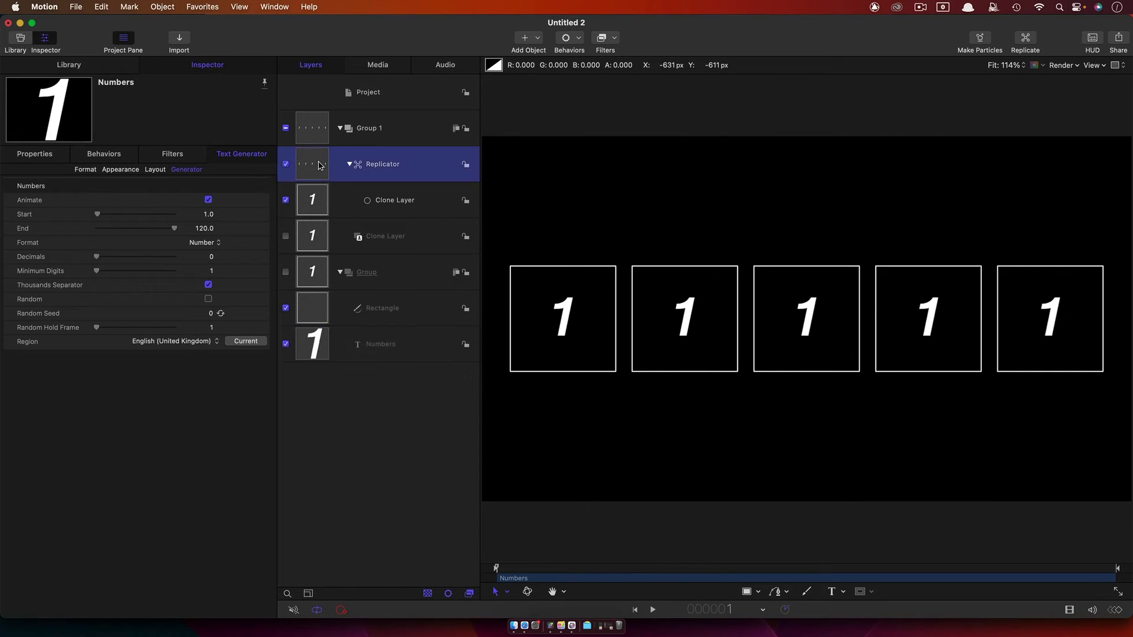
Set the Replicator's Source Frame Offset to 12 frames between cells.
left_click(319, 165)
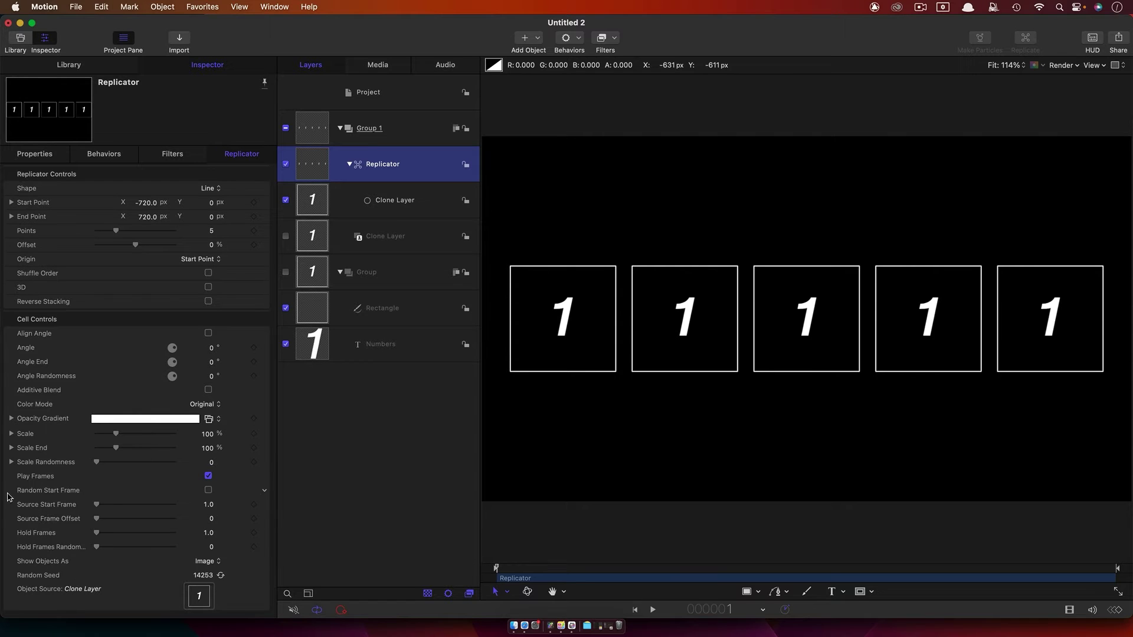
left_click(212, 522)
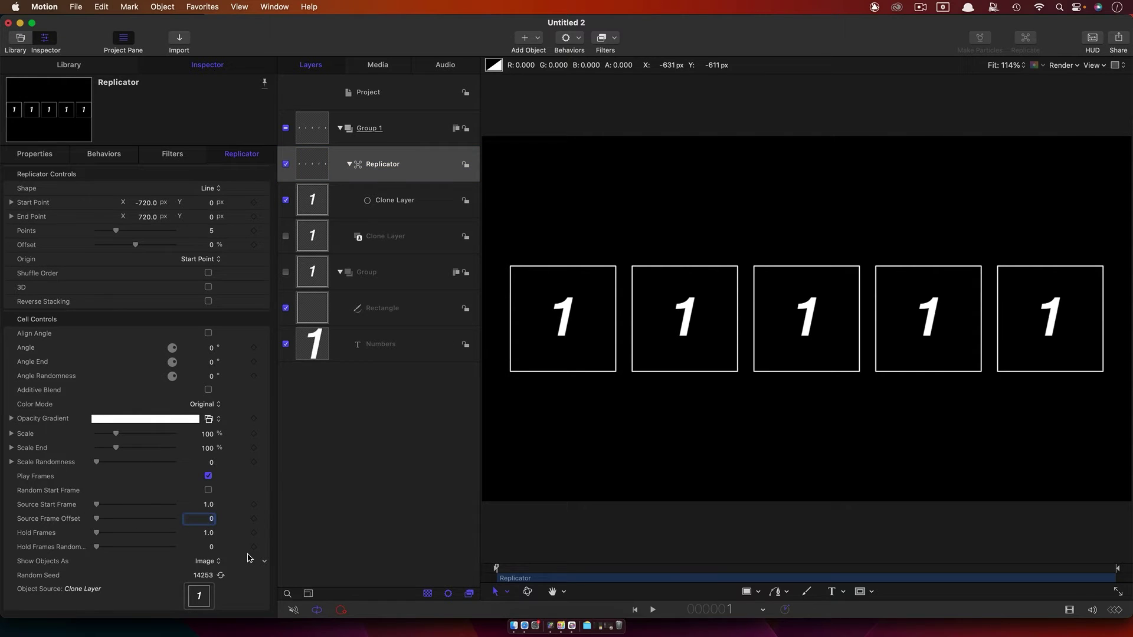
key("Return")
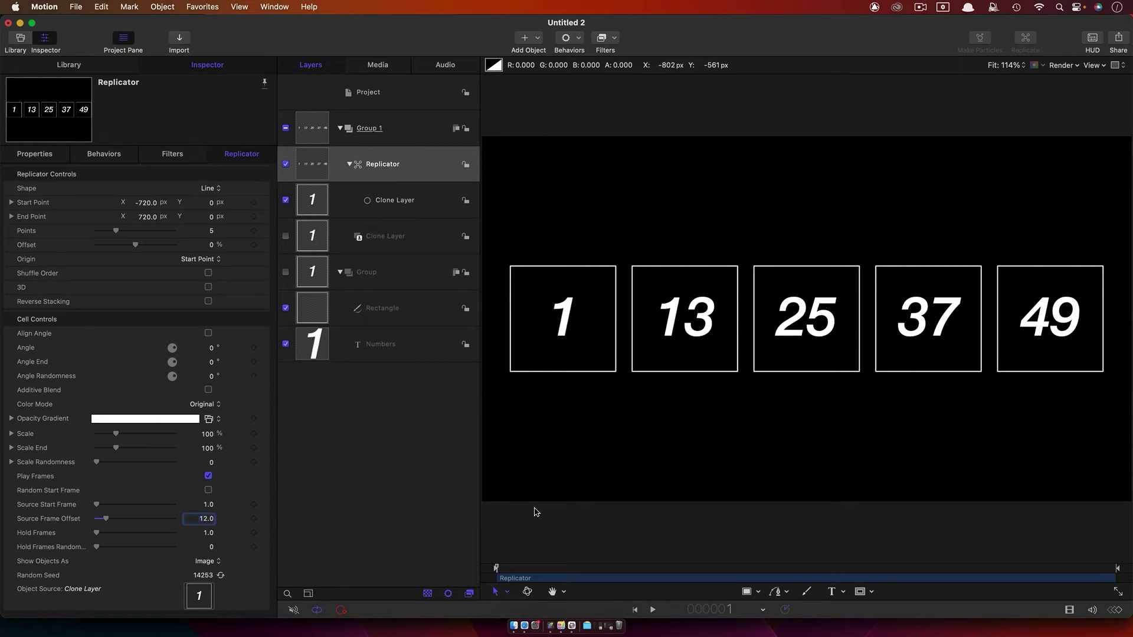
key("Down")
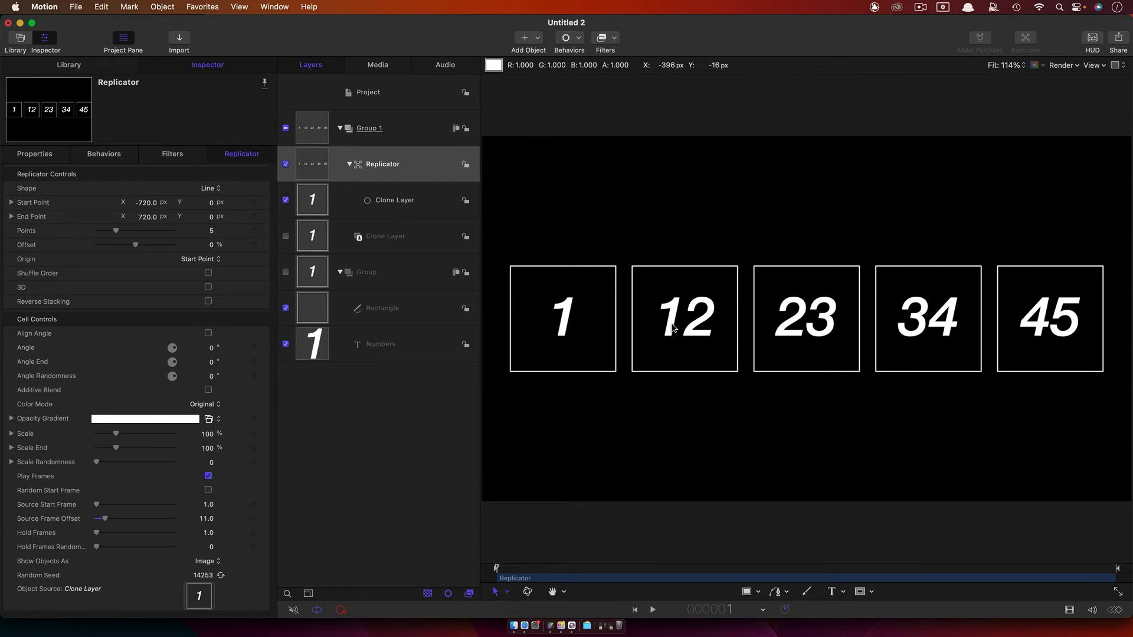
left_click(207, 521)
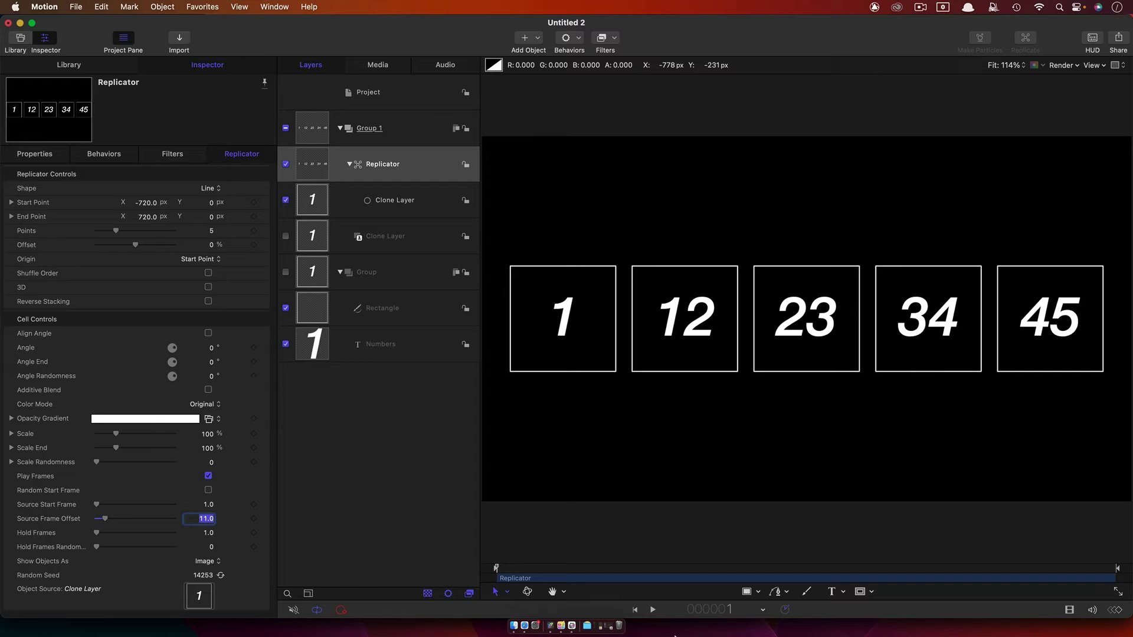
type("12")
key("Return")
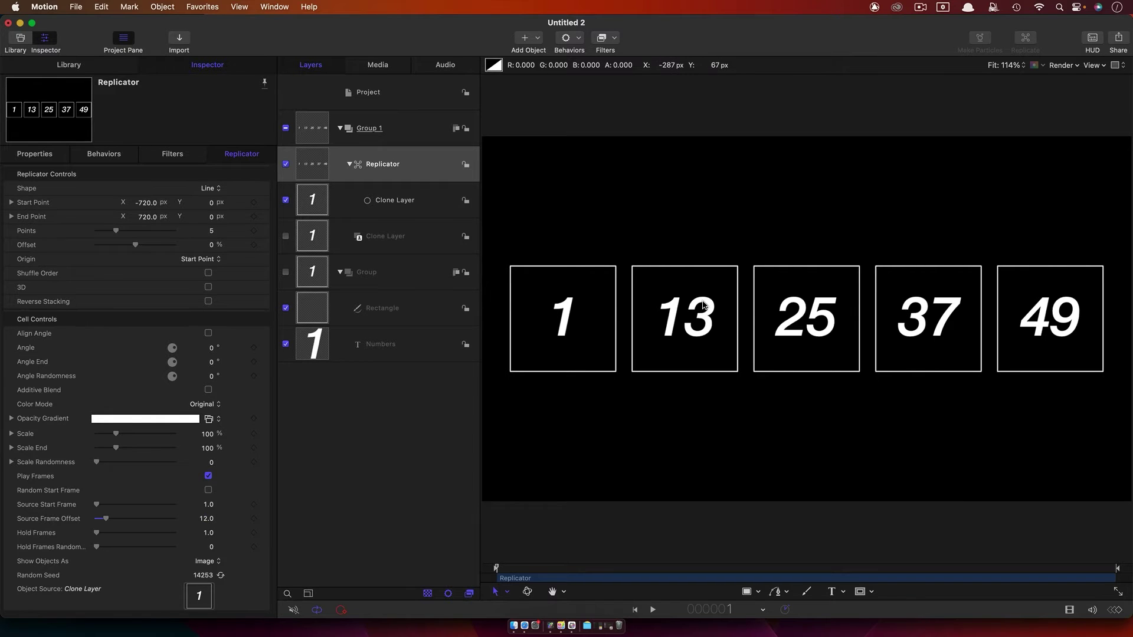
key("End")
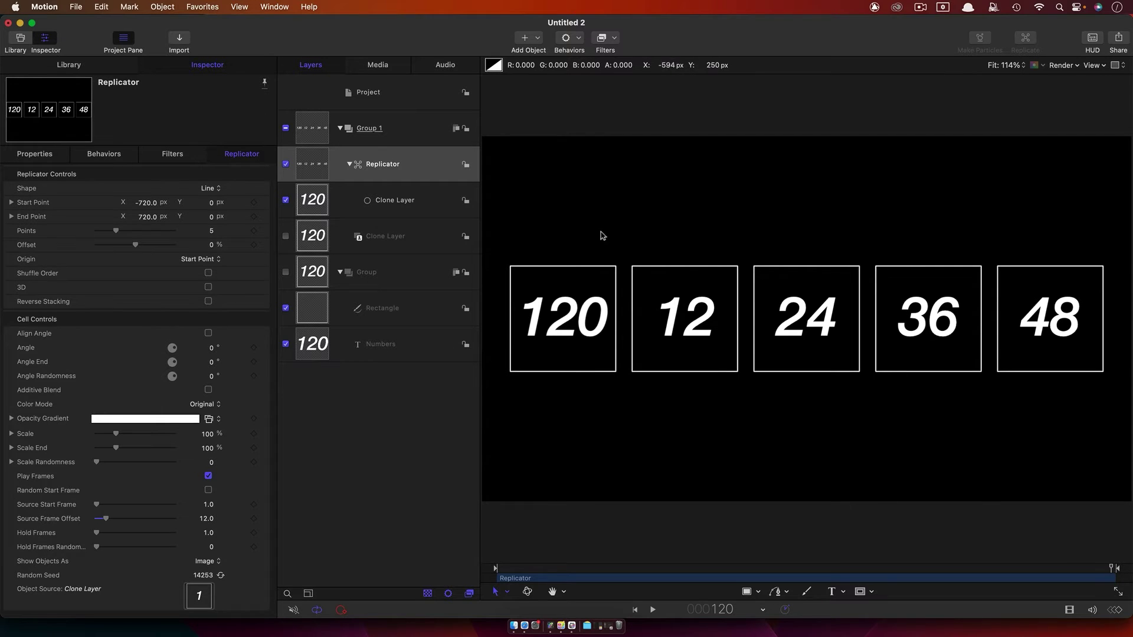
Compare the five box counts at frame 1 and the last frame, then select Numbers.
left_click_drag(531, 571, 429, 574)
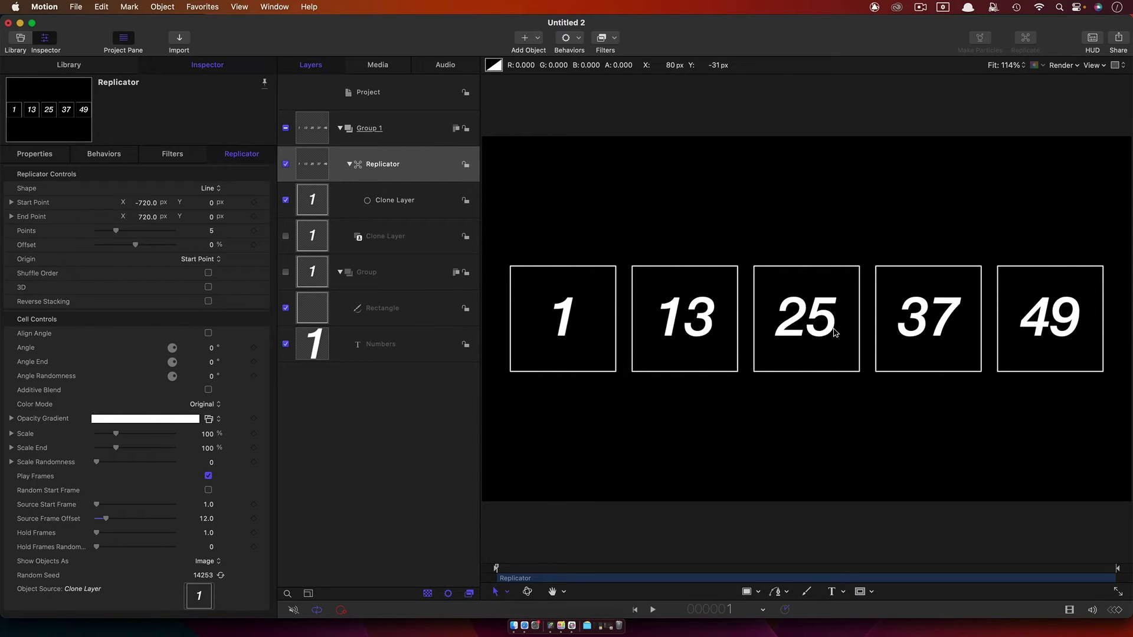
key("End")
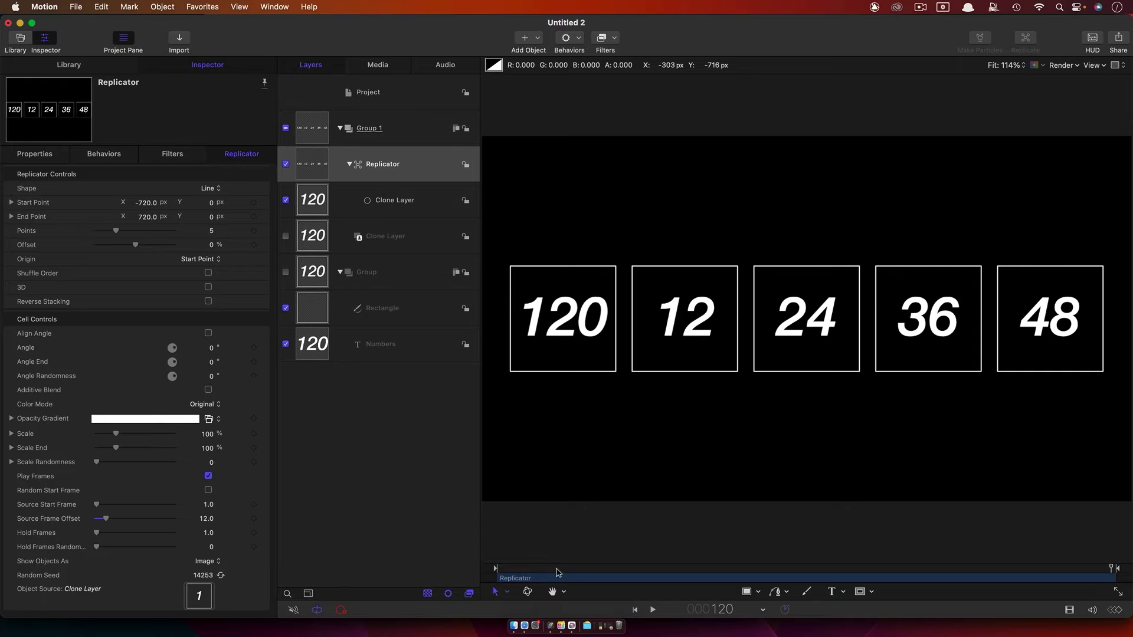
key("Home")
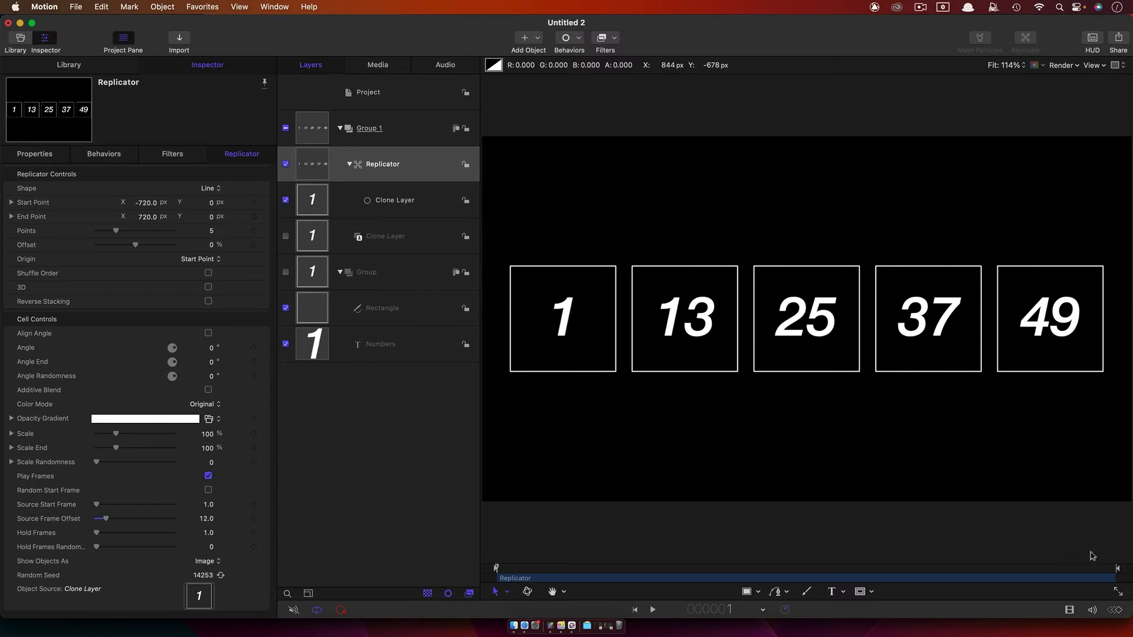
key("End")
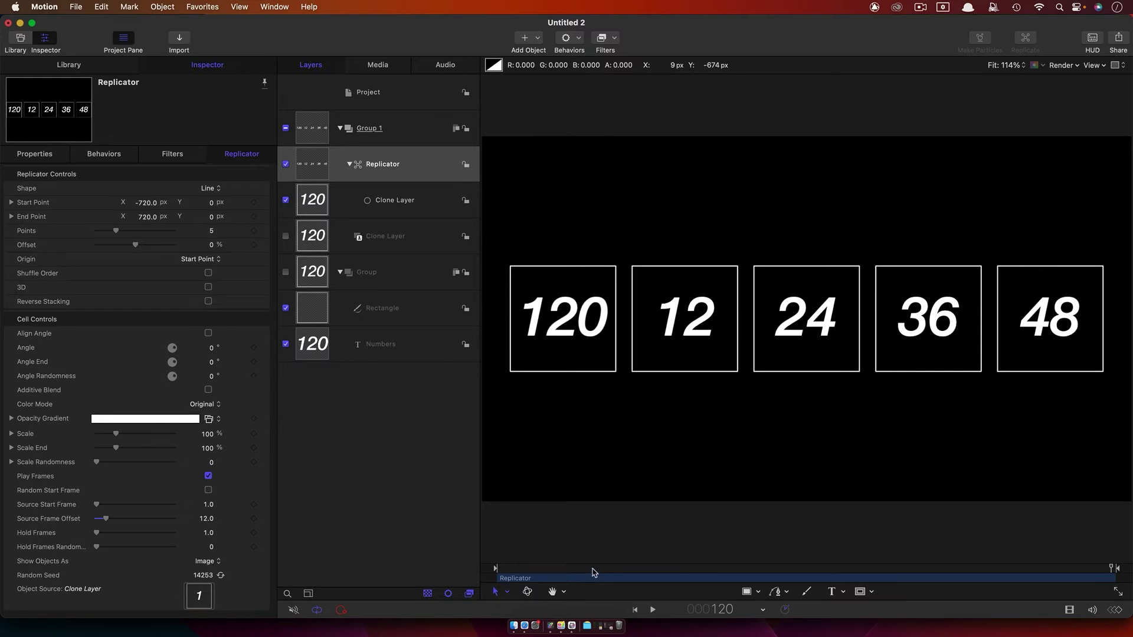
left_click_drag(588, 574, 481, 570)
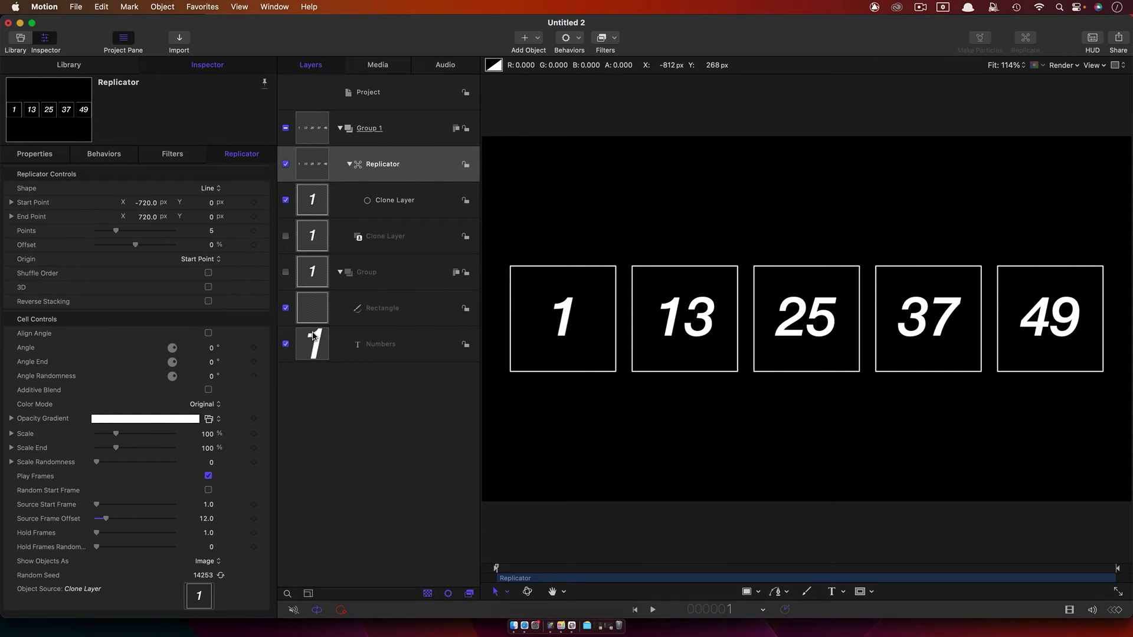
left_click(315, 349)
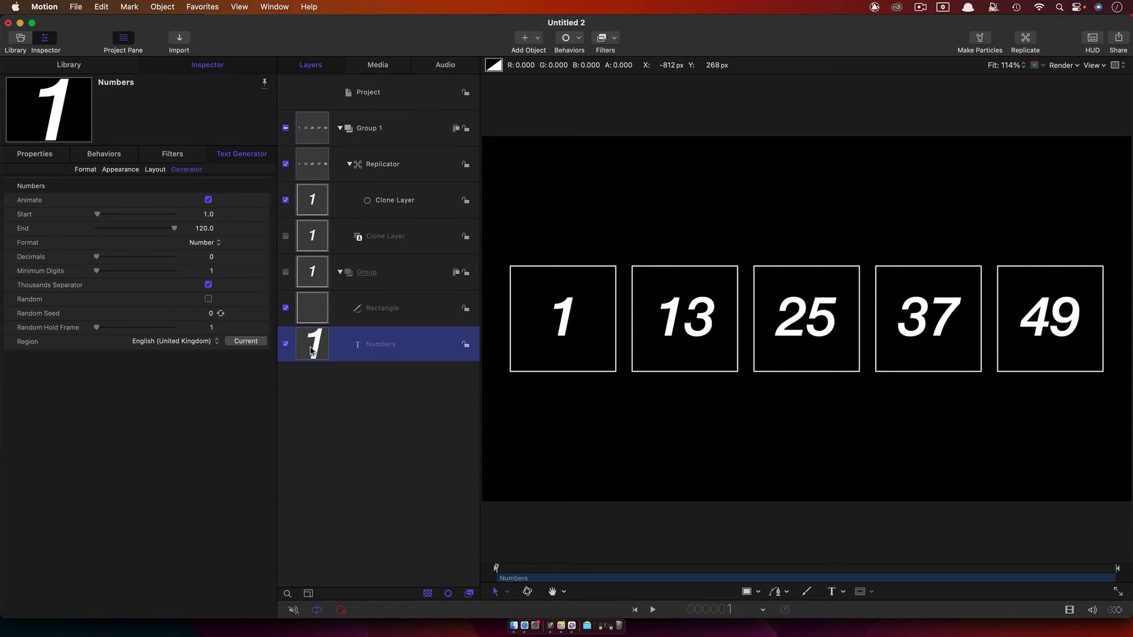
Add a Fade In/Fade Out behavior to Numbers with 50-frame fade in and fade out.
left_click(569, 38)
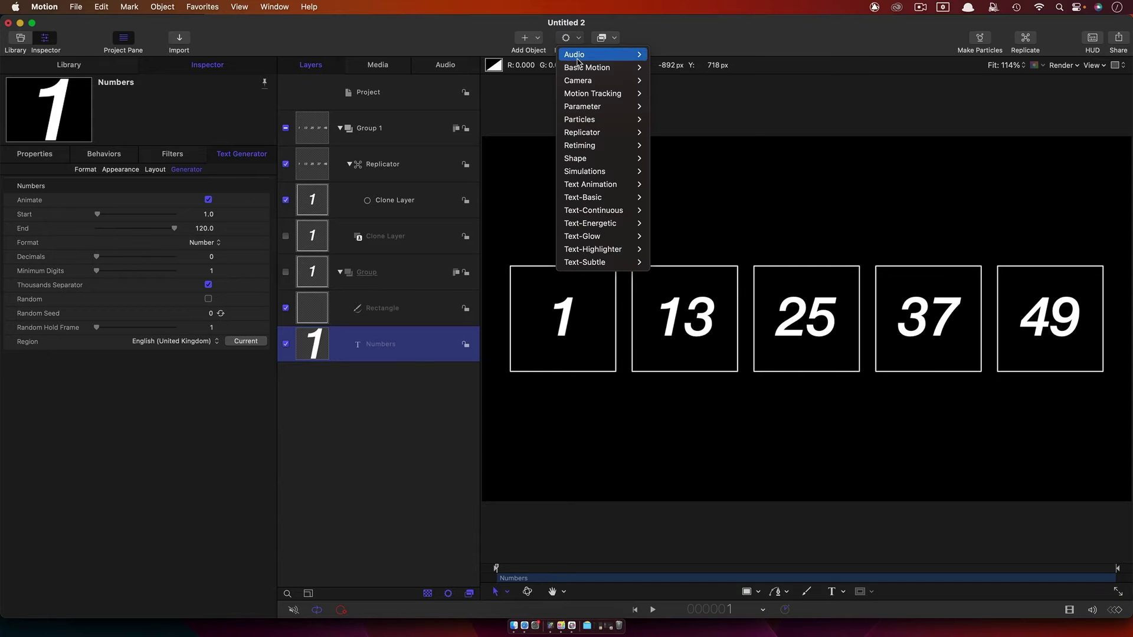
mouse_move(578, 68)
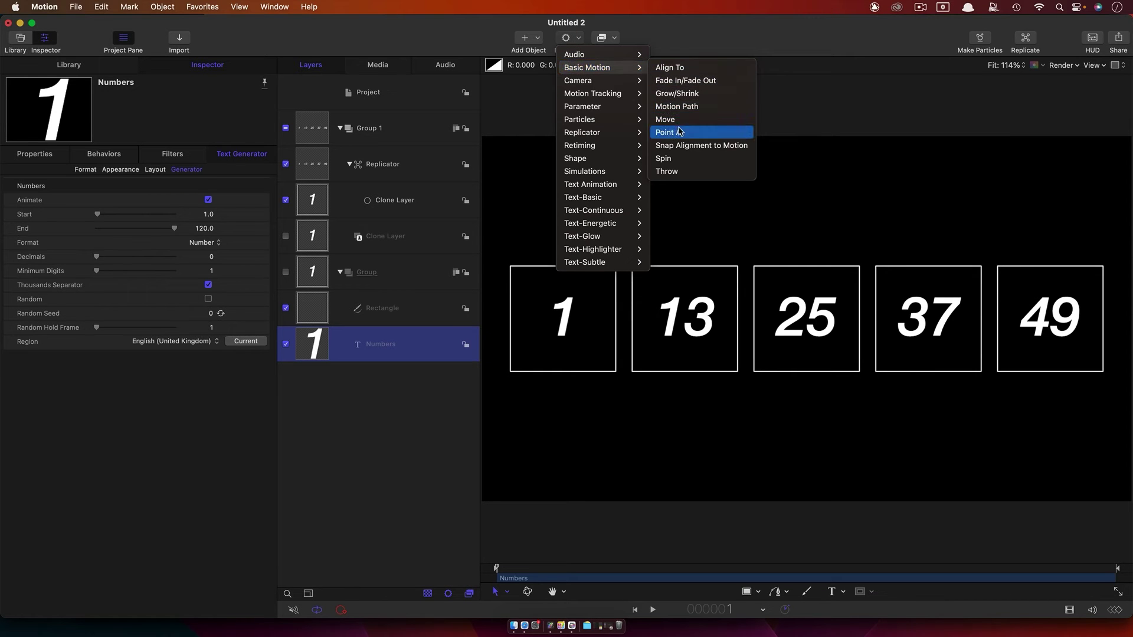
left_click(688, 80)
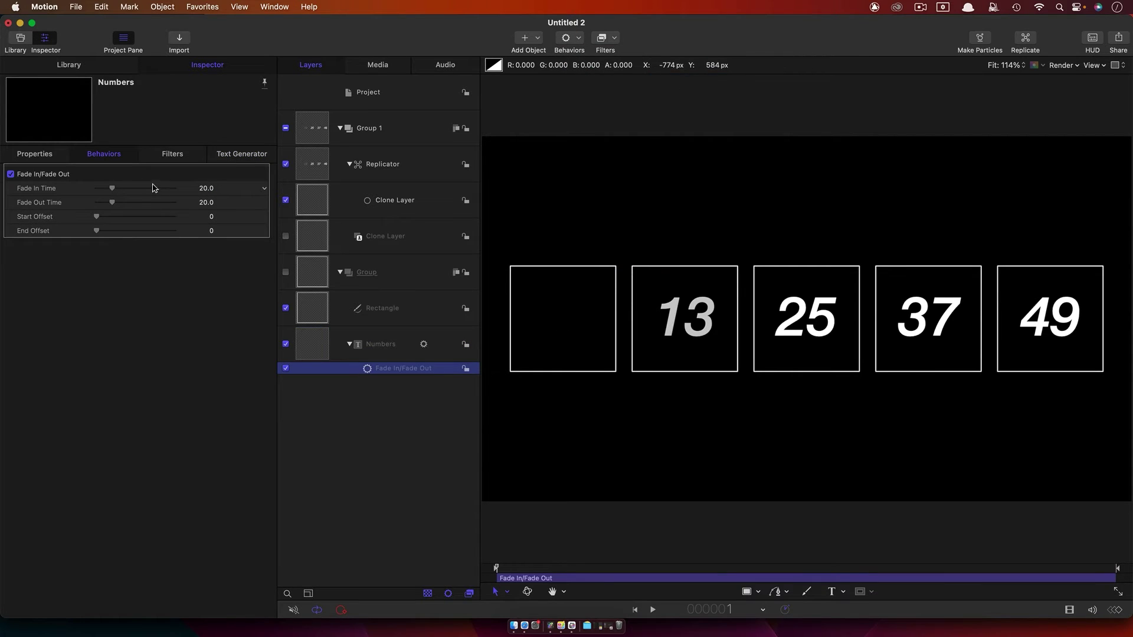
left_click(204, 188)
type("50")
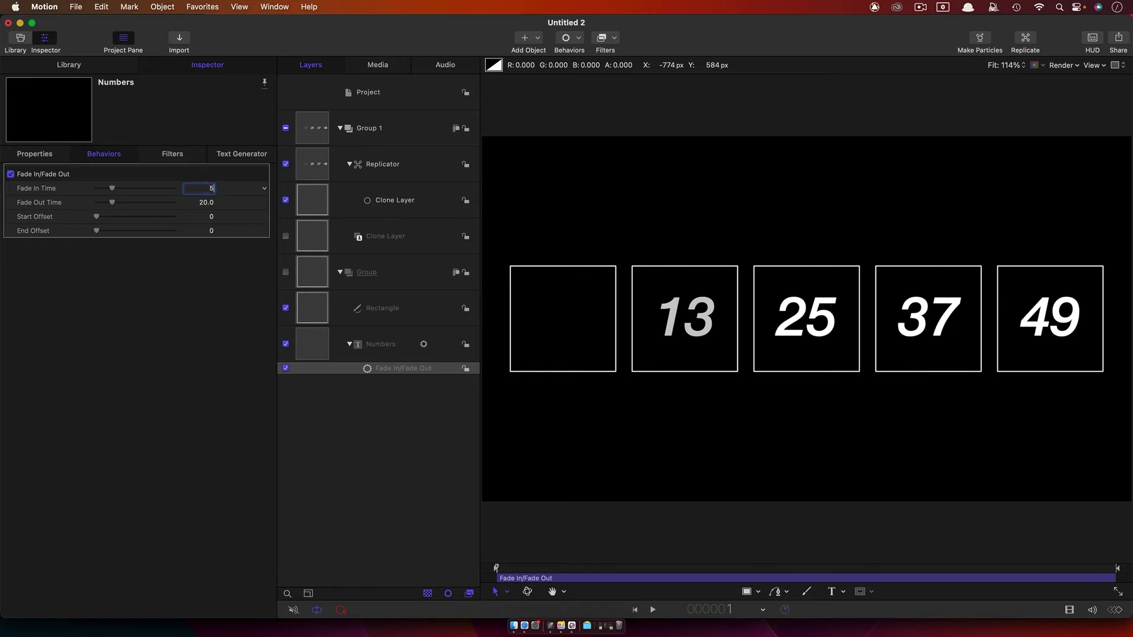
key("Tab")
type("50")
key("Return")
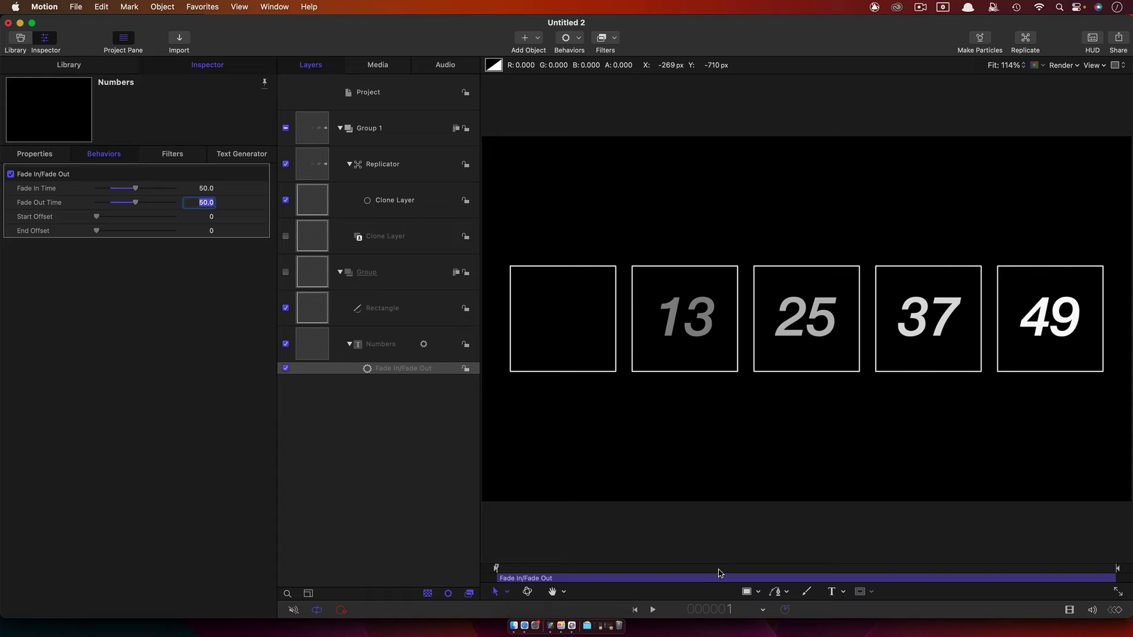
key("Return")
Play back and scrub the timeline to preview the fades.
key("space")
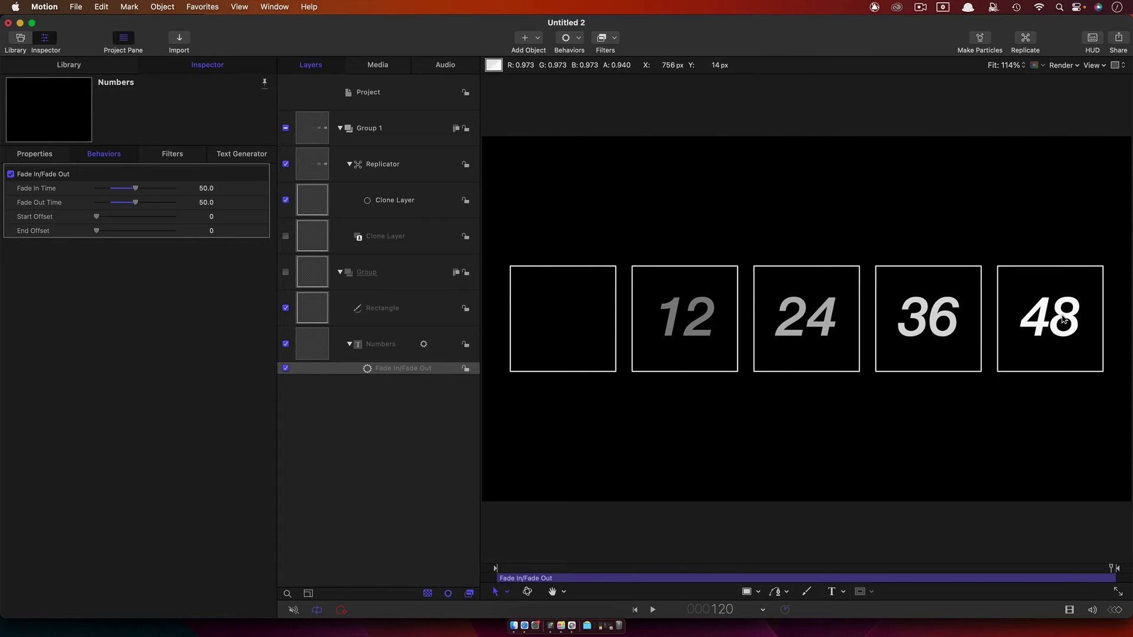
key("Left")
key("Left")
key("Left")
key("Left")
key("Left")
key("Left")
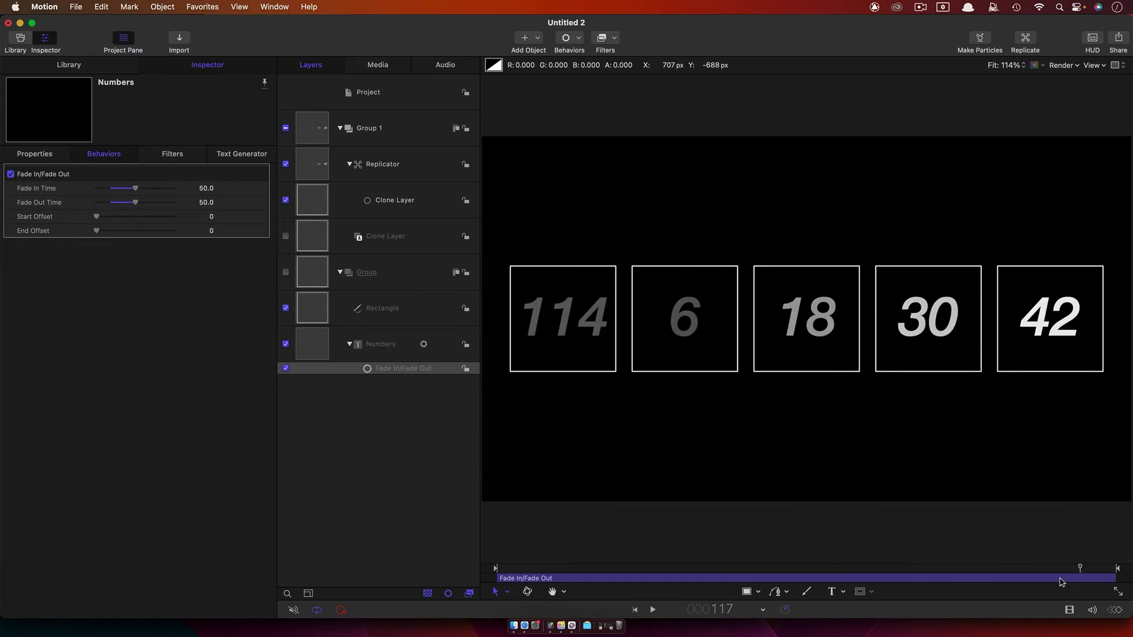
left_click_drag(1060, 583, 1114, 584)
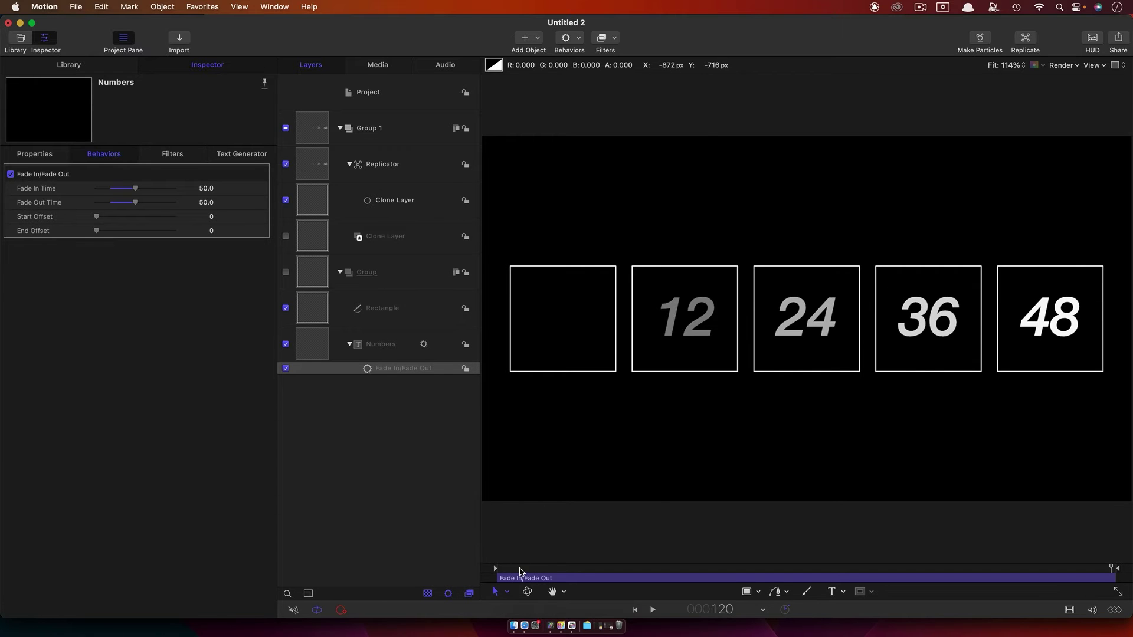
left_click_drag(521, 571, 810, 577)
Hide the Numbers layer and import Smoke Asset.mov into the Group.
left_click(739, 291)
key("Home")
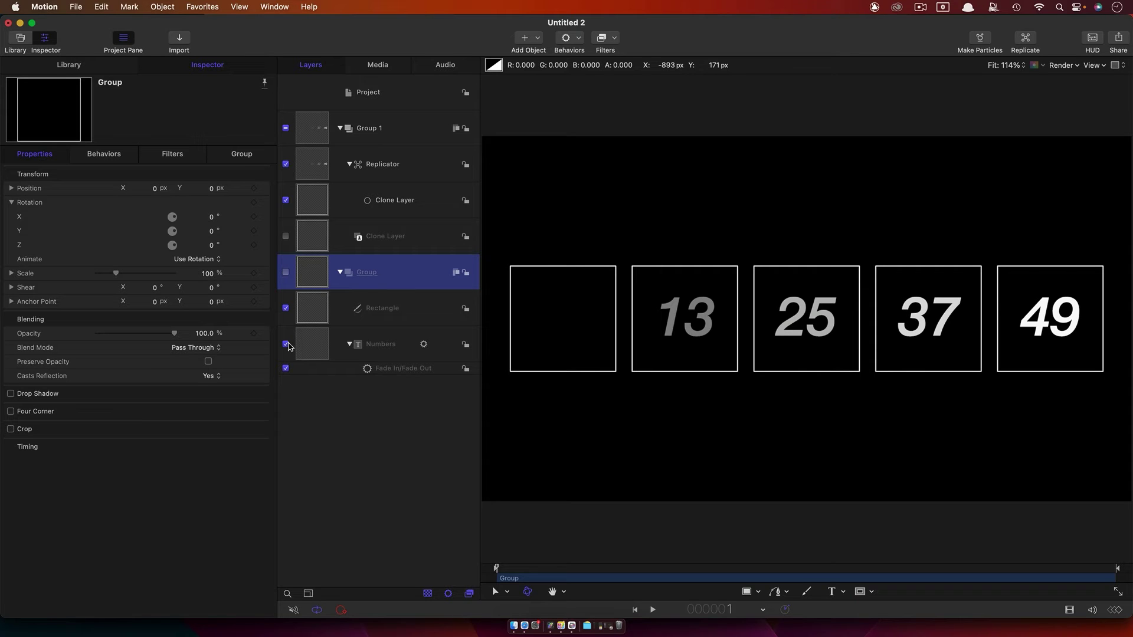
left_click(285, 344)
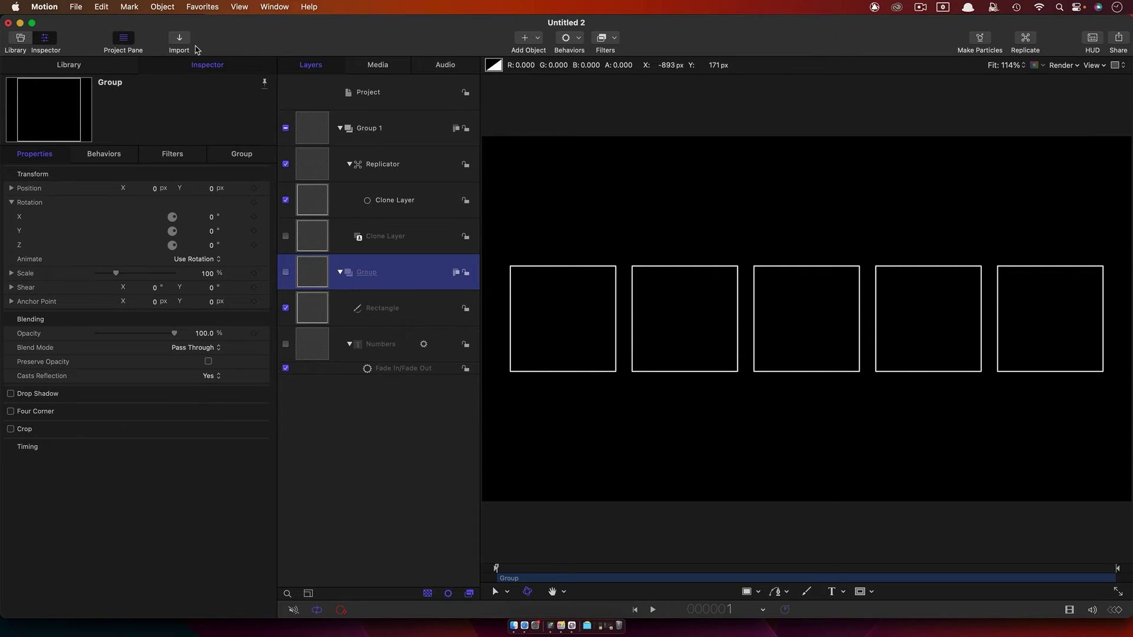
left_click(178, 39)
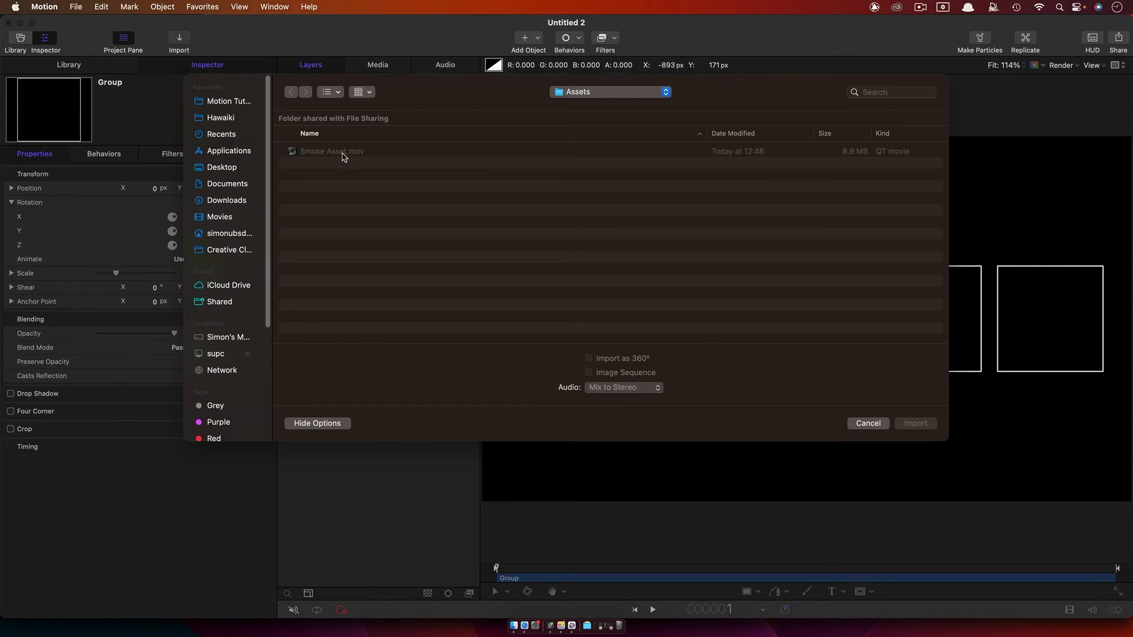
left_click(344, 155)
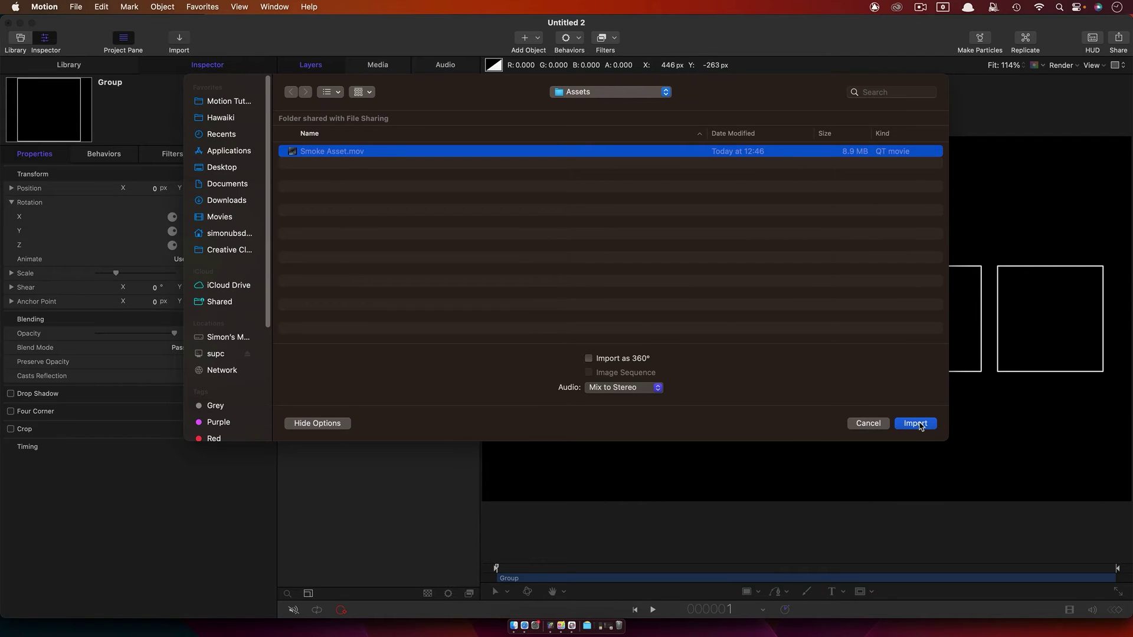
left_click(919, 425)
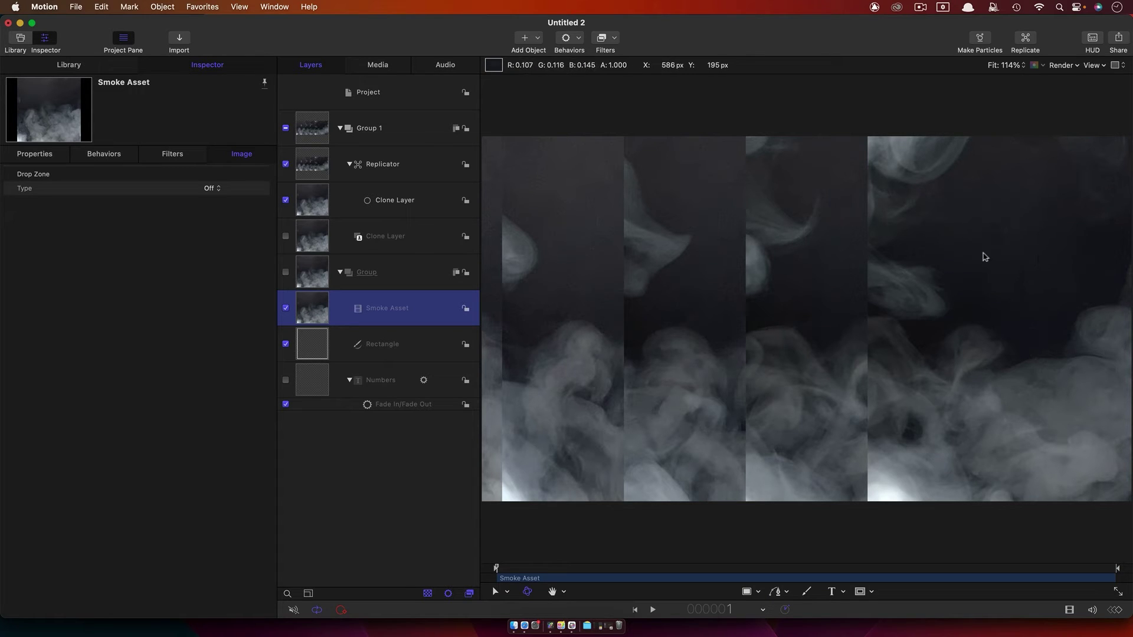
Scale the Smoke Asset clip to 75%.
left_click(36, 155)
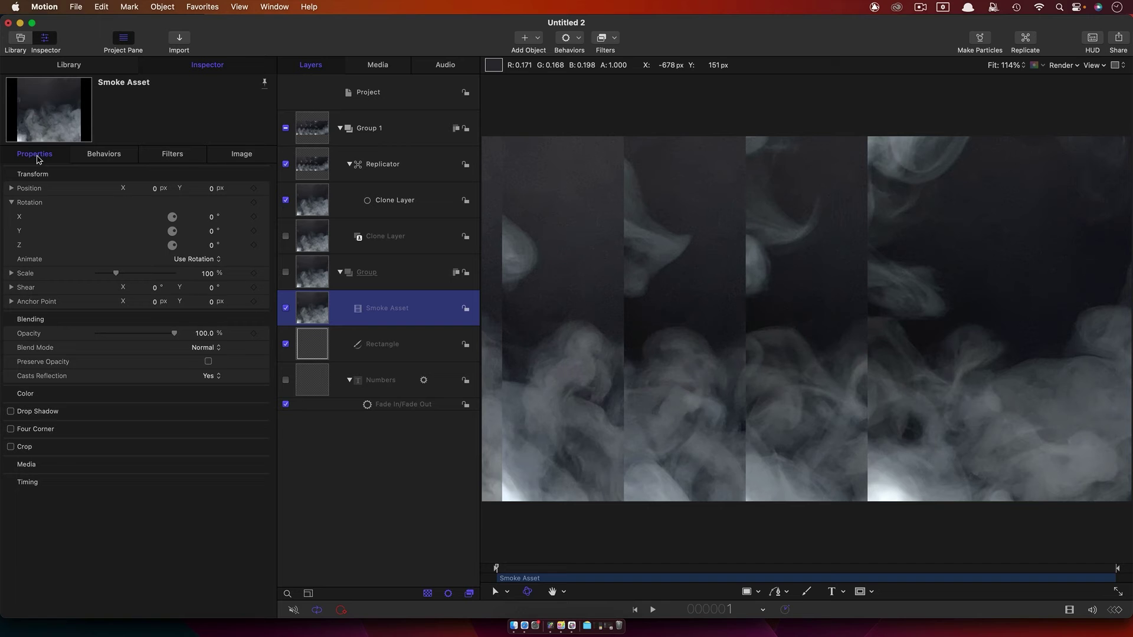
left_click(209, 274)
type("75")
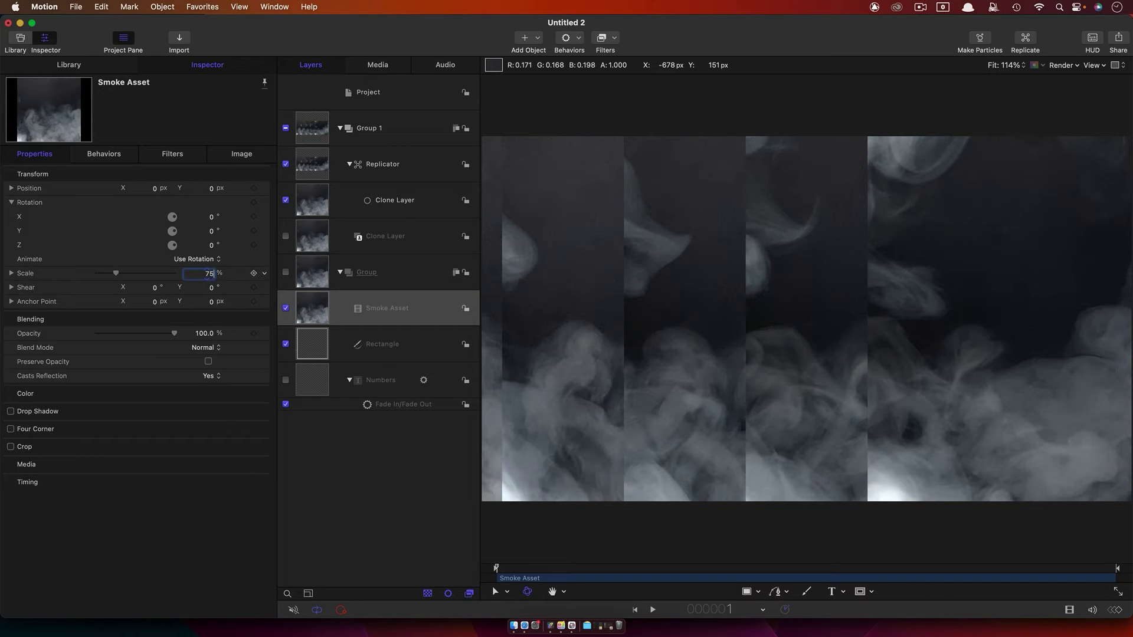
key("Return")
Give the Group a fixed 800×800 resolution and raise the Rectangle above the smoke.
left_click(304, 274)
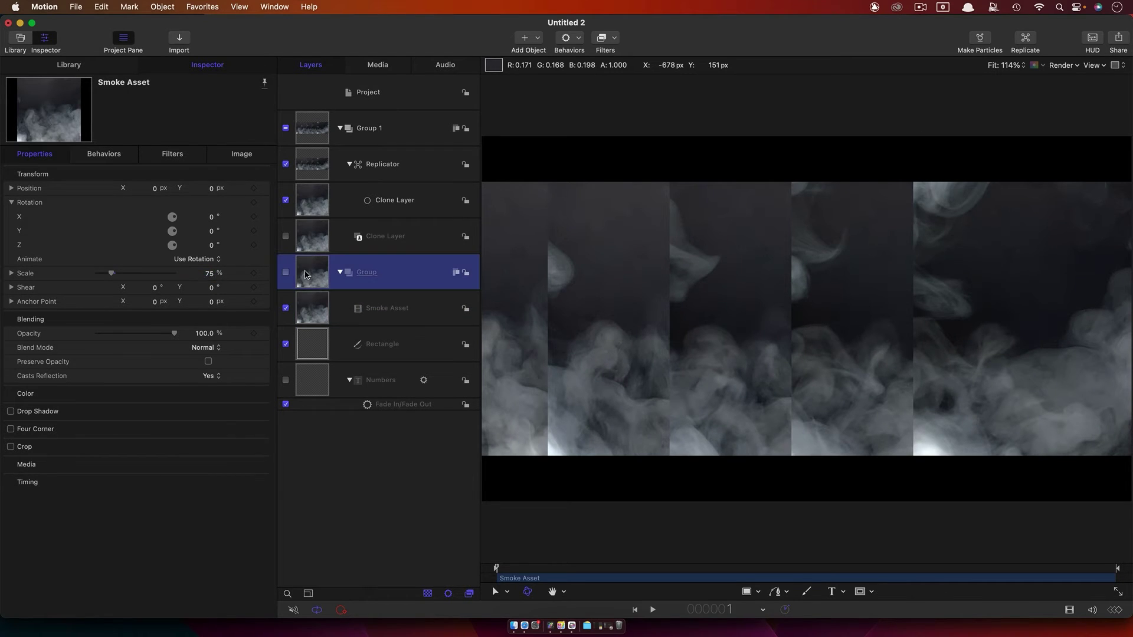
left_click(242, 154)
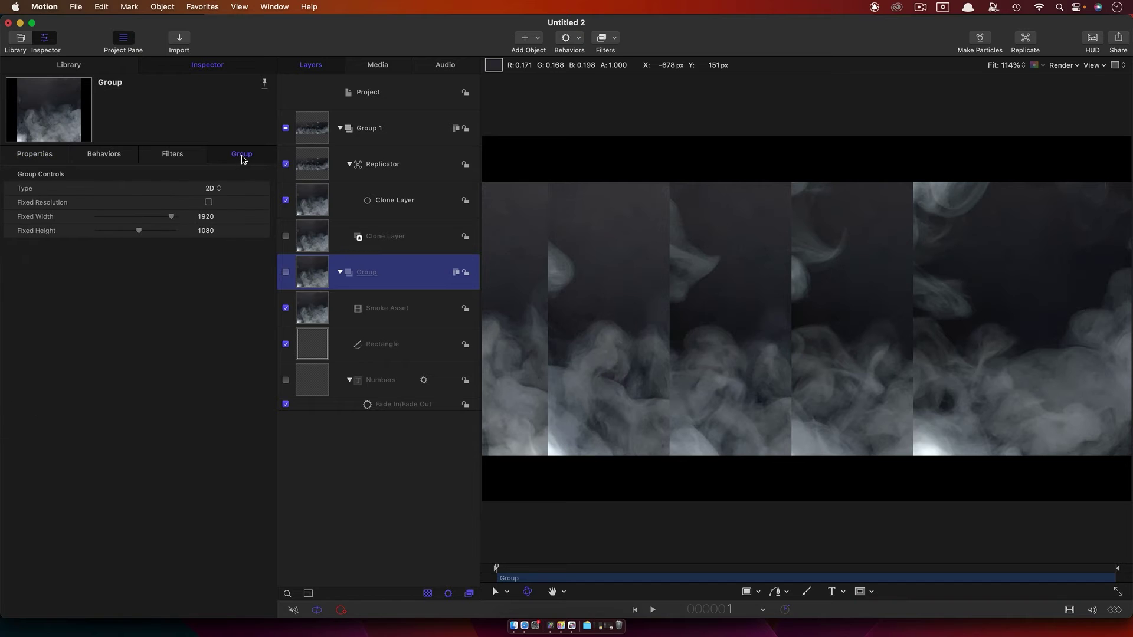
left_click(209, 202)
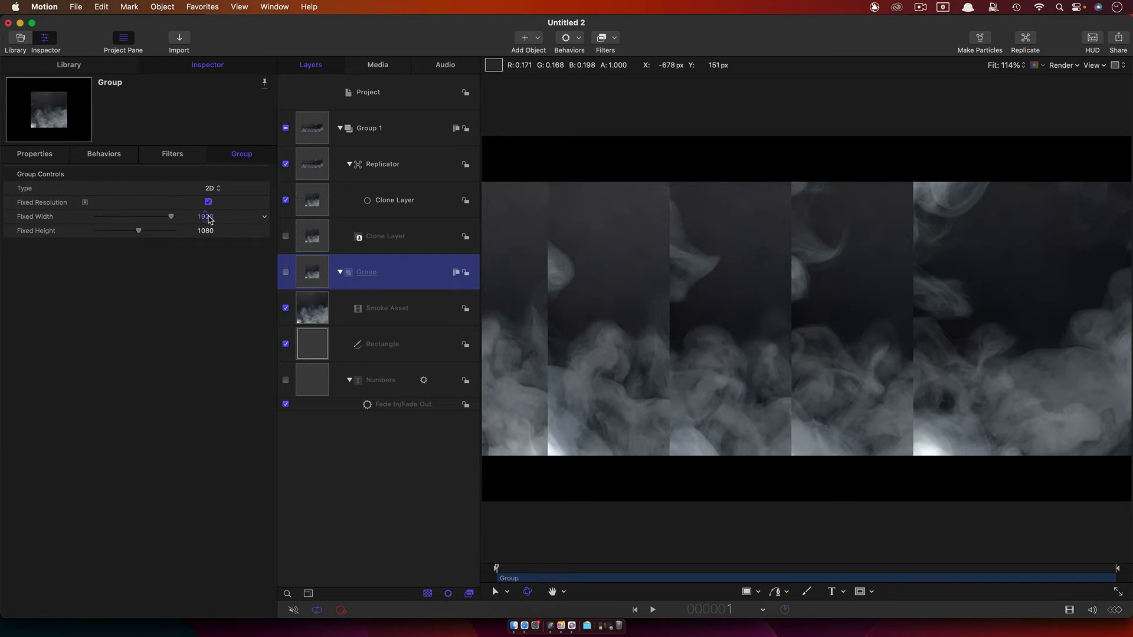
left_click(207, 216)
type("800")
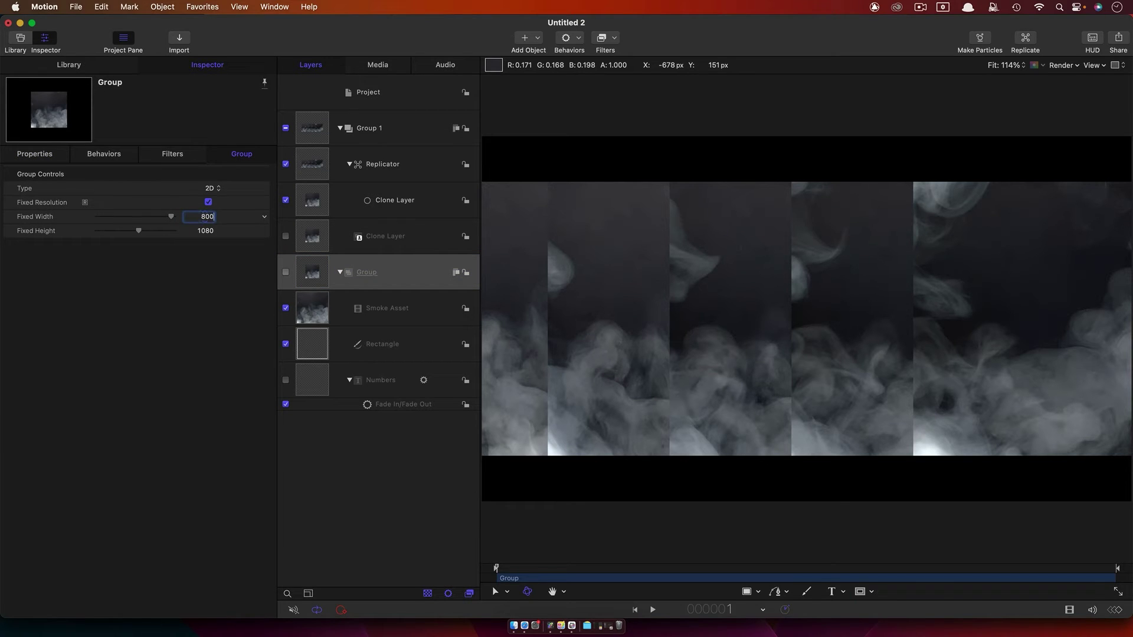
key("Return")
type("800")
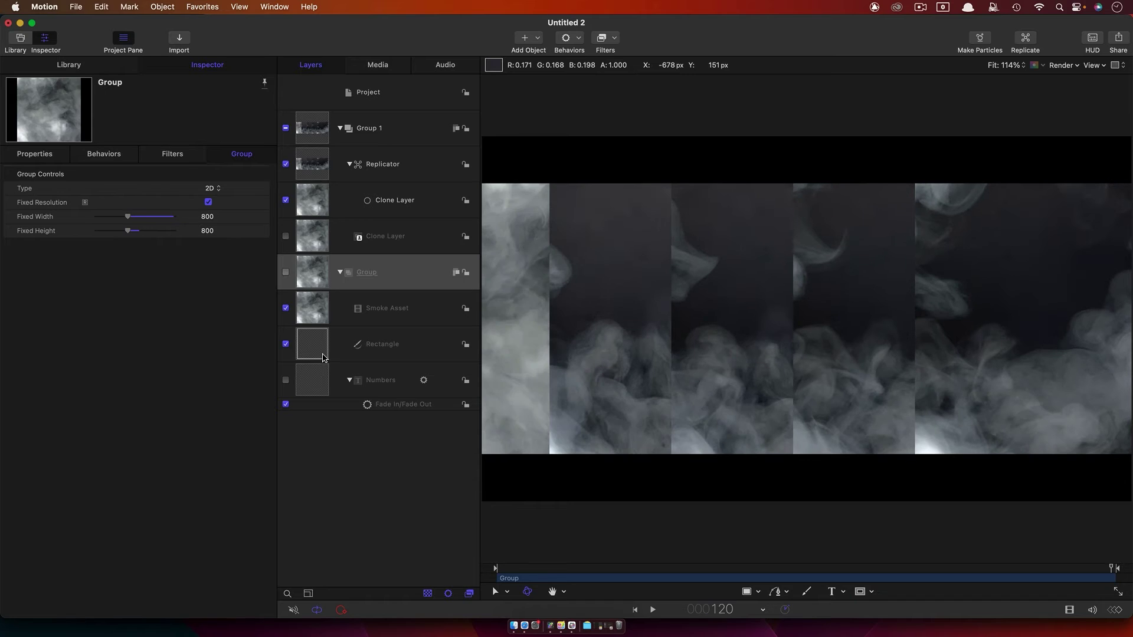
left_click(318, 347)
key("super+bracketright")
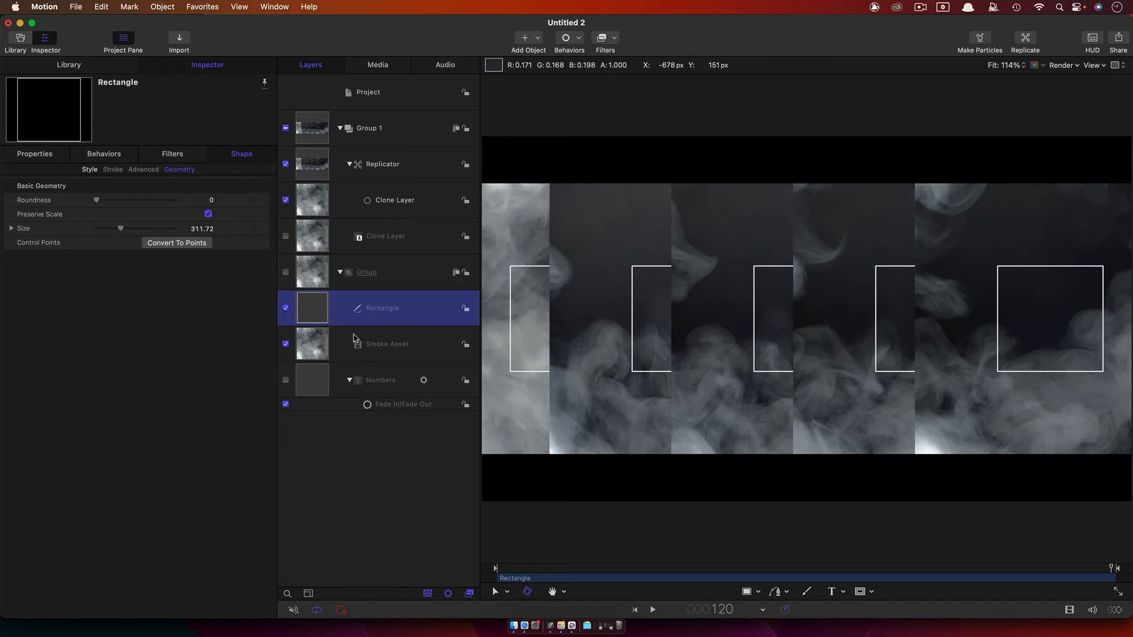
Set the Rectangle's geometry size to 800 to match each smoke panel.
left_click(198, 229)
type("800")
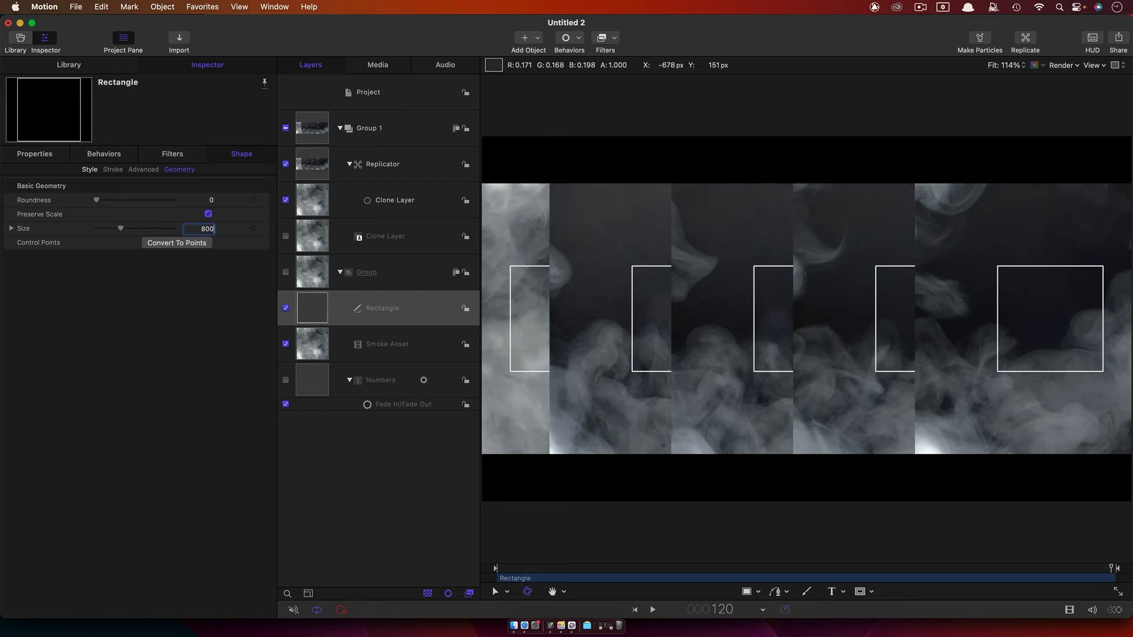
key("Return")
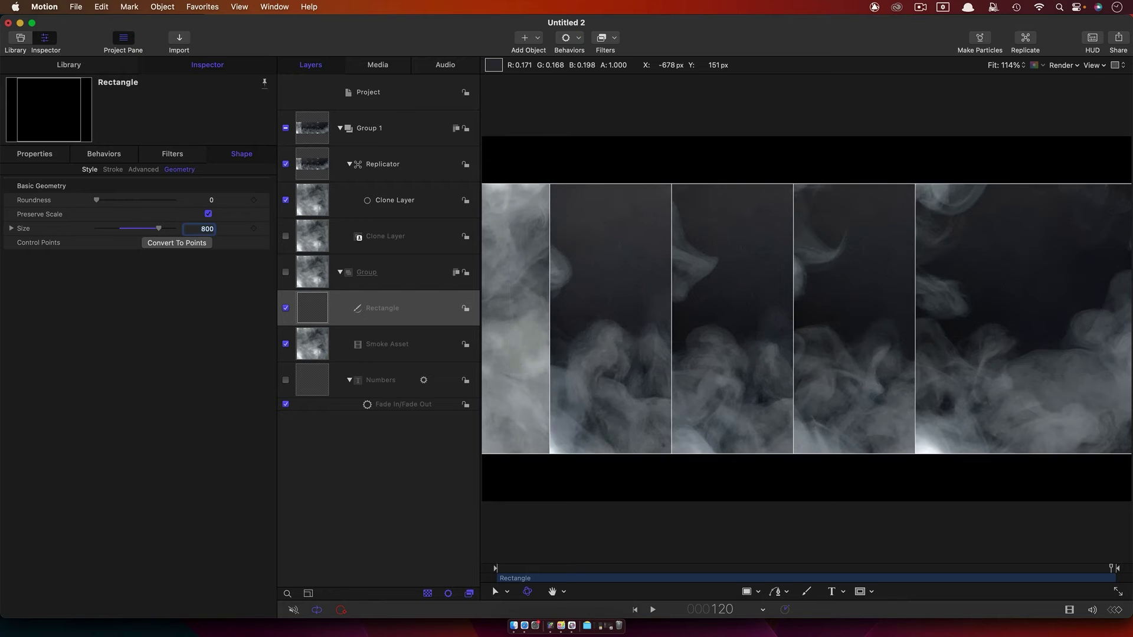
left_click(313, 164)
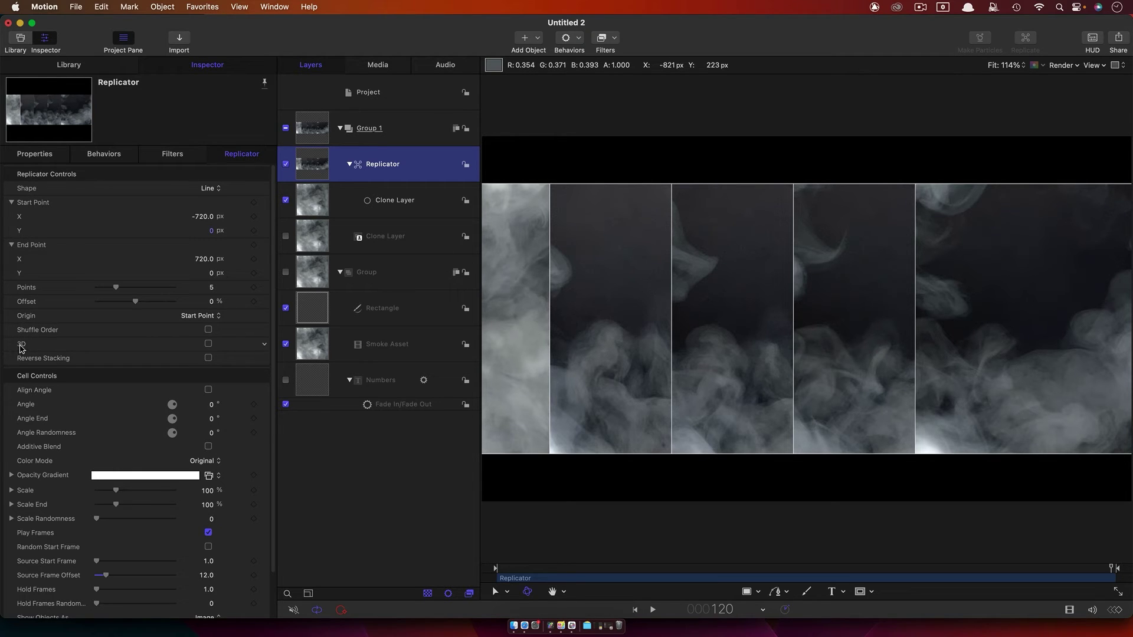
Make the Replicator 3D with Start and End Point X at 0 and End Point Z -800.
left_click(208, 344)
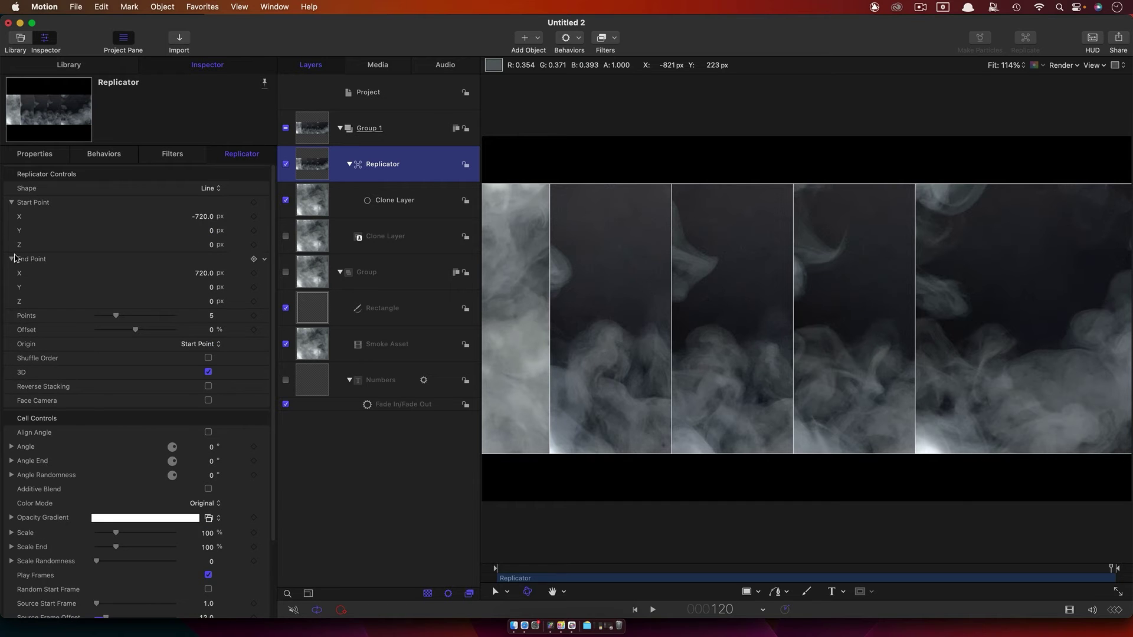
left_click(207, 216)
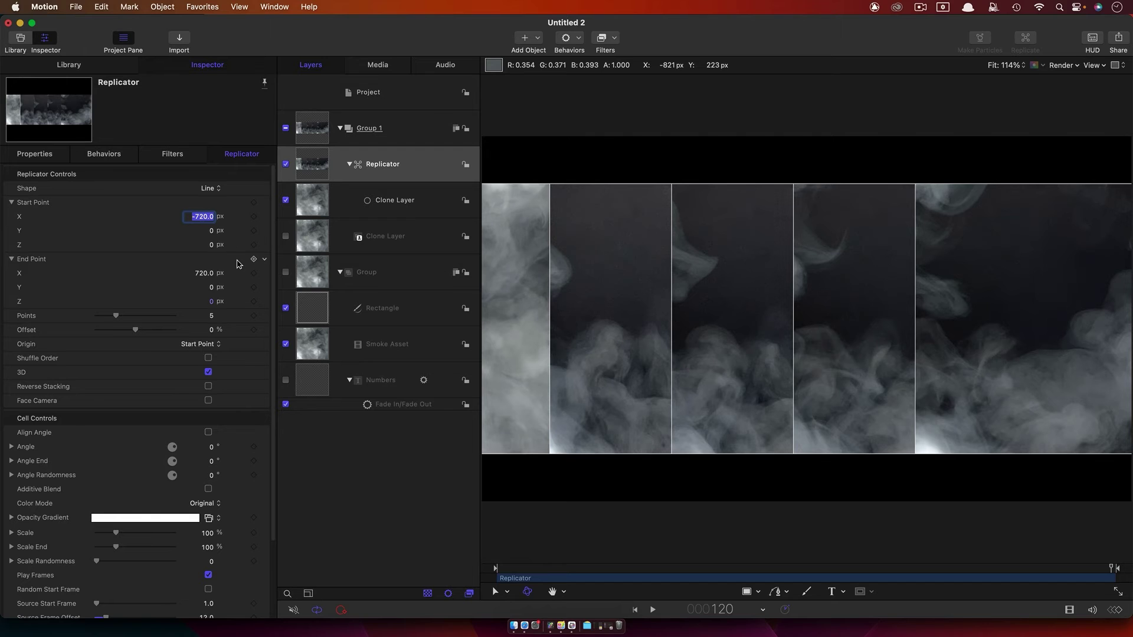
type("0")
key("Return")
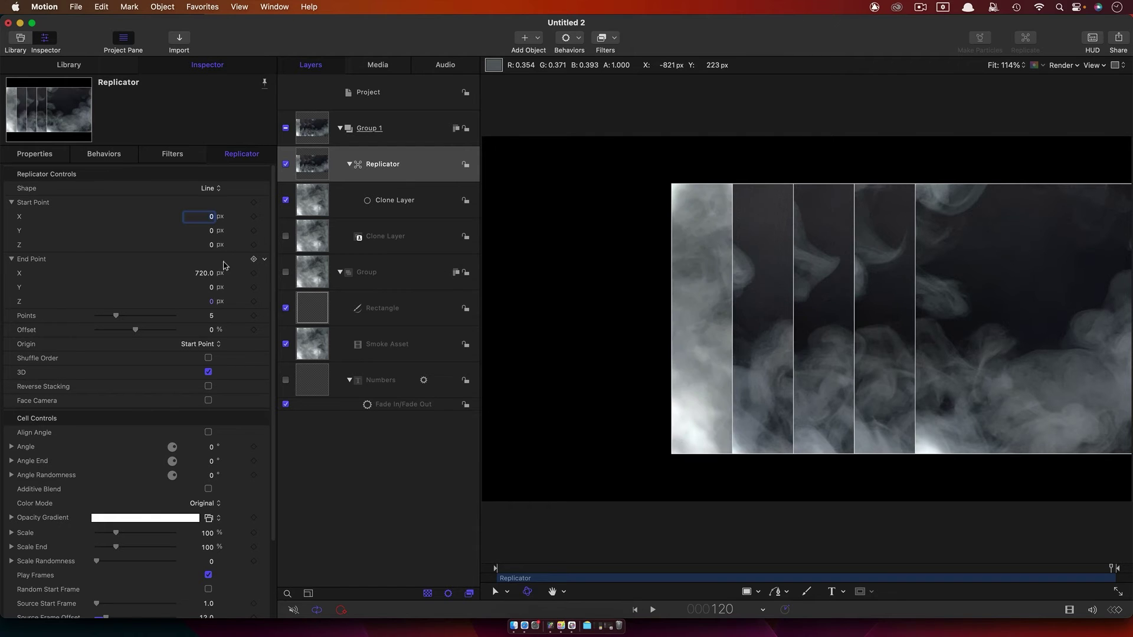
left_click(198, 275)
type("0")
key("Return")
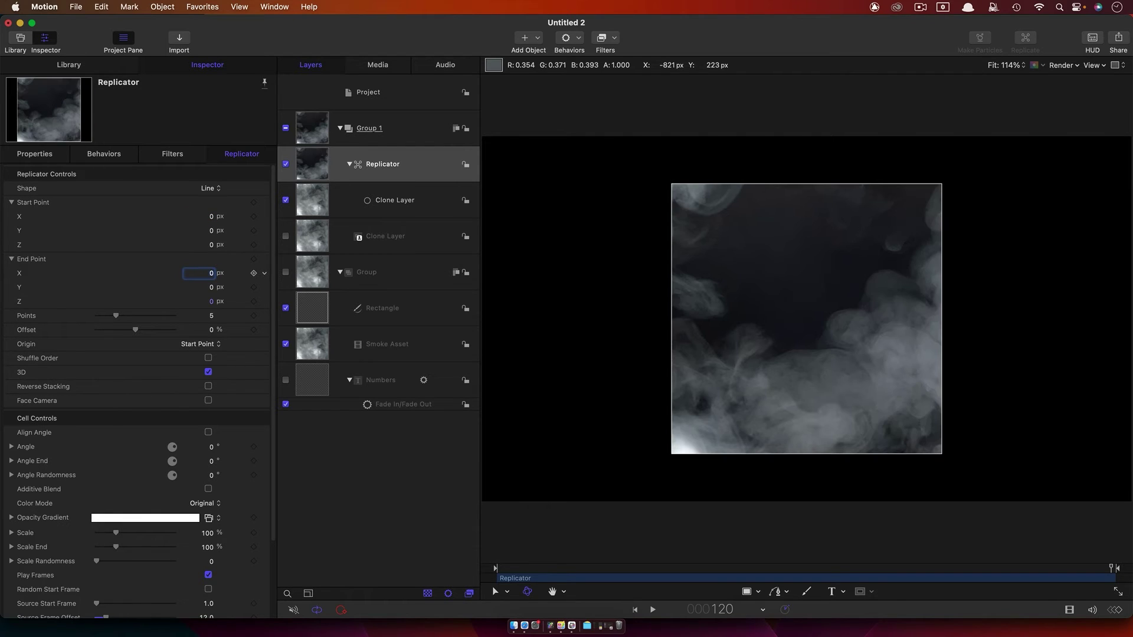
left_click(211, 302)
type("-800")
key("Return")
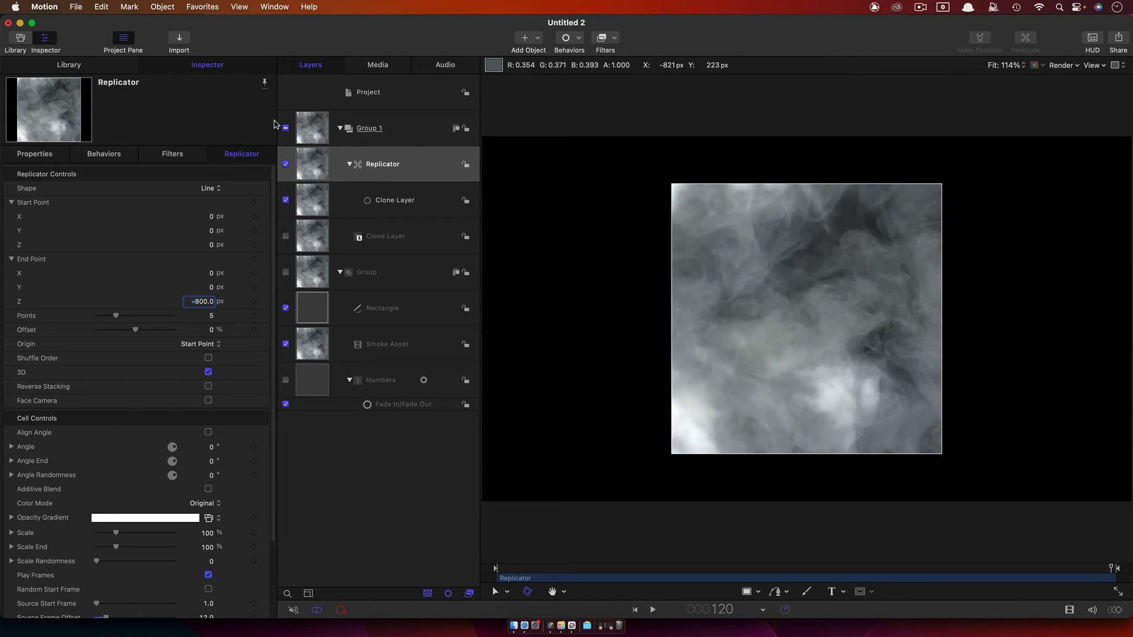
left_click(309, 128)
left_click(211, 189)
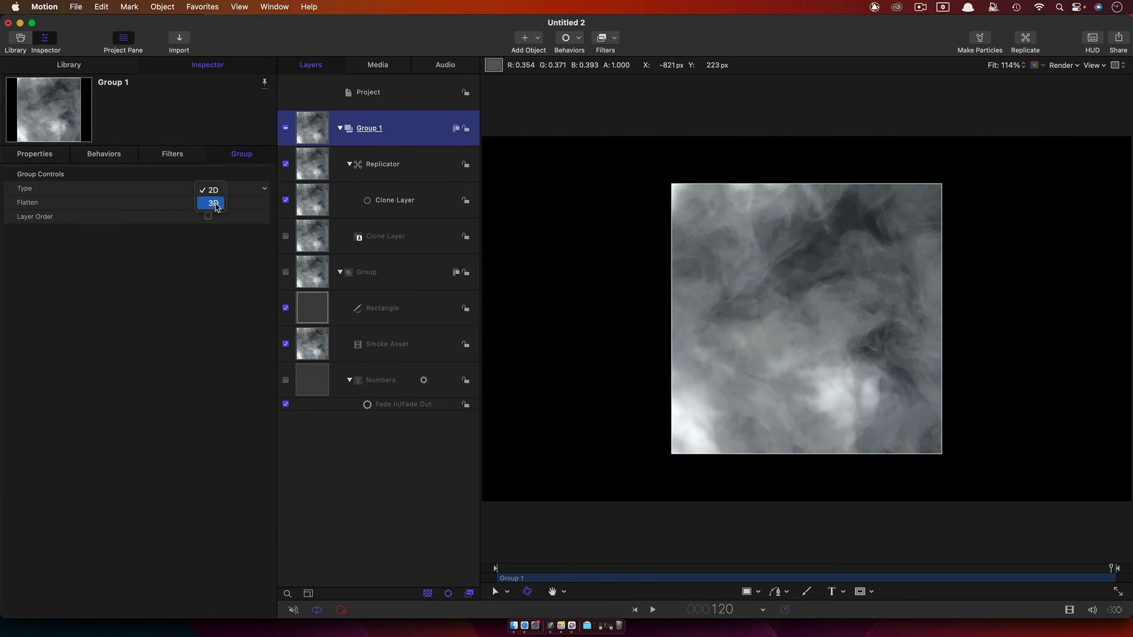
Make Group 1 a 3D group and add a camera to the scene.
left_click(212, 204)
left_click(532, 38)
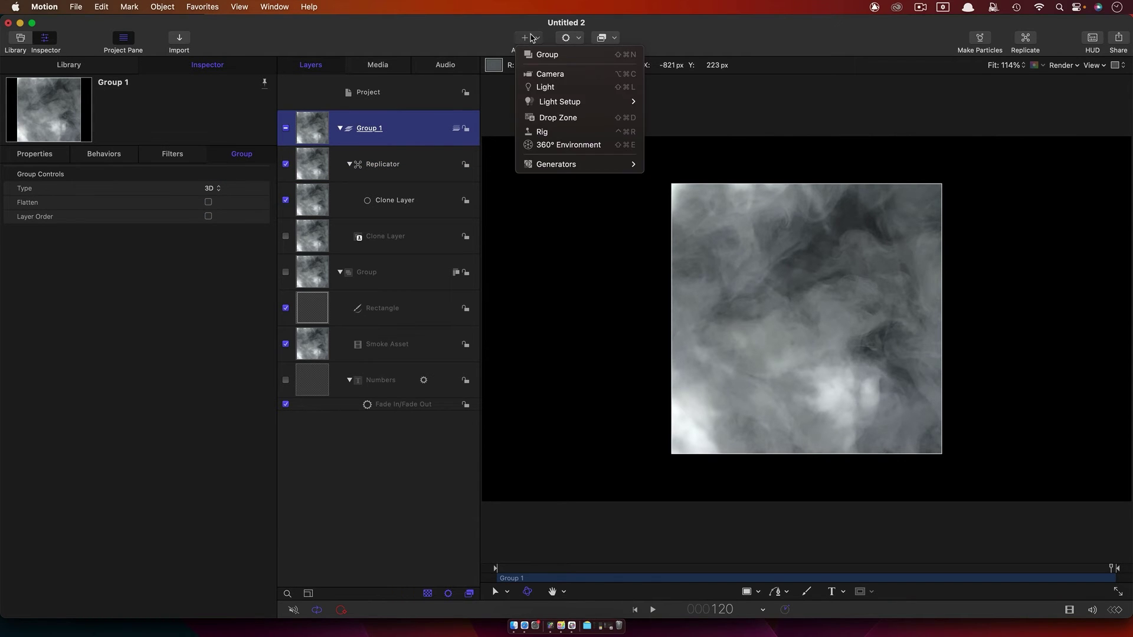
left_click(549, 74)
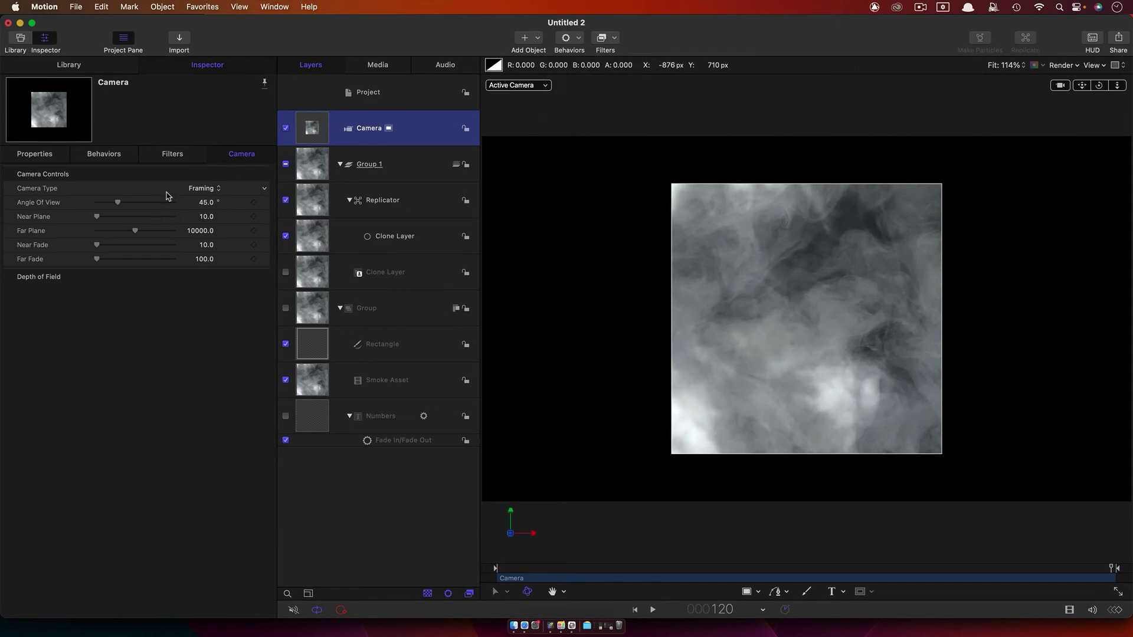
Set the camera's Rotation Y to 30° in Properties, then deselect it.
left_click(35, 156)
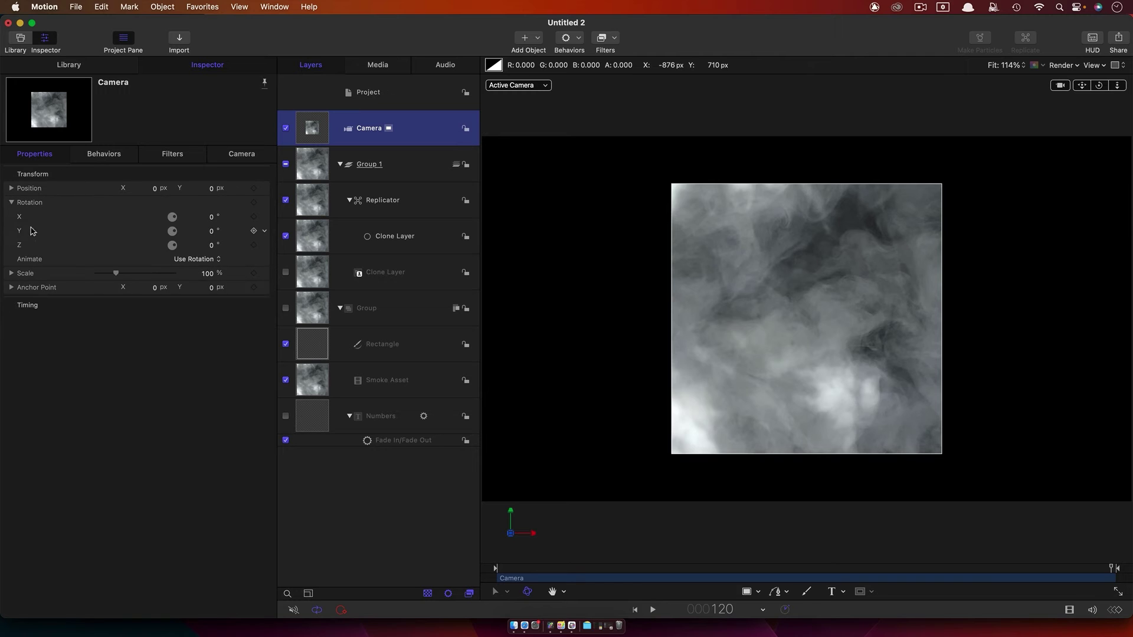
left_click(211, 232)
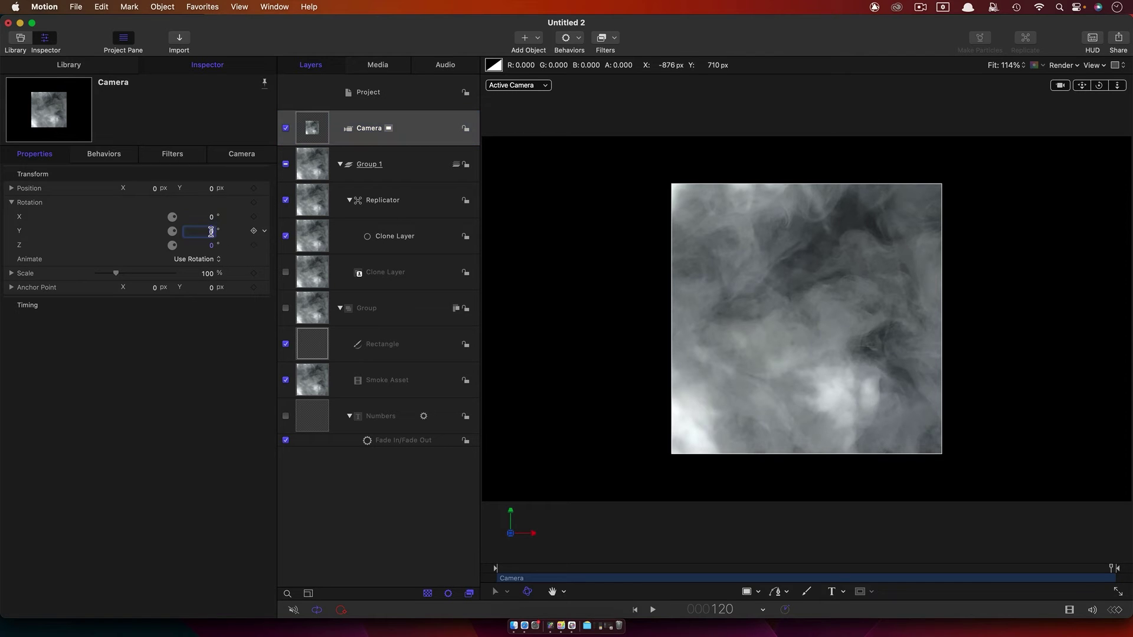
type("30")
key("Return")
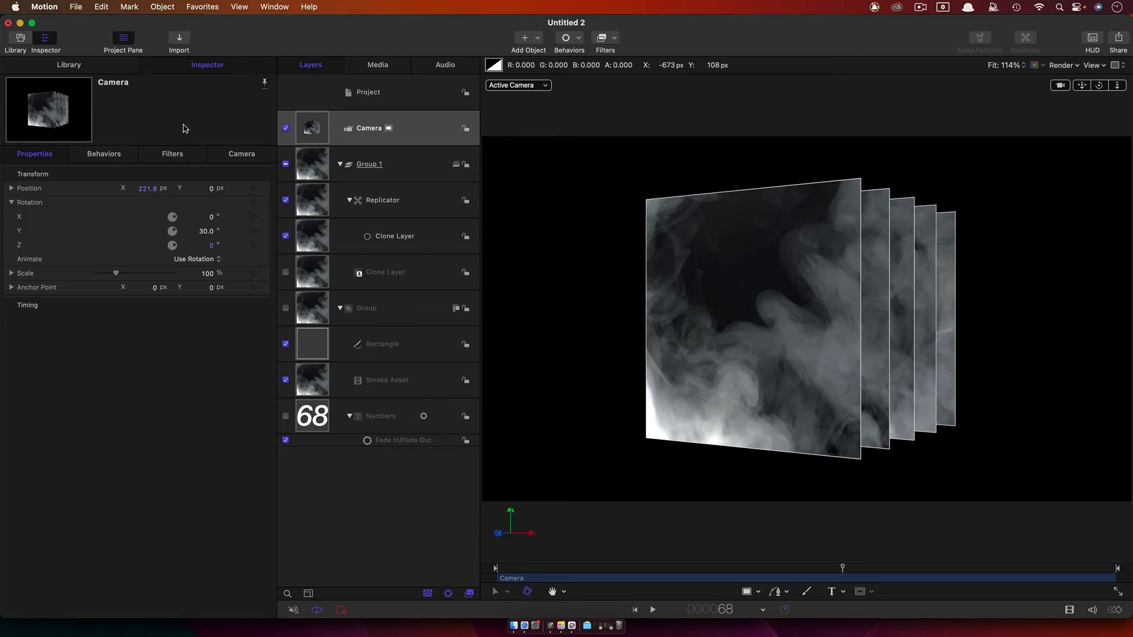
key("shift+super+a")
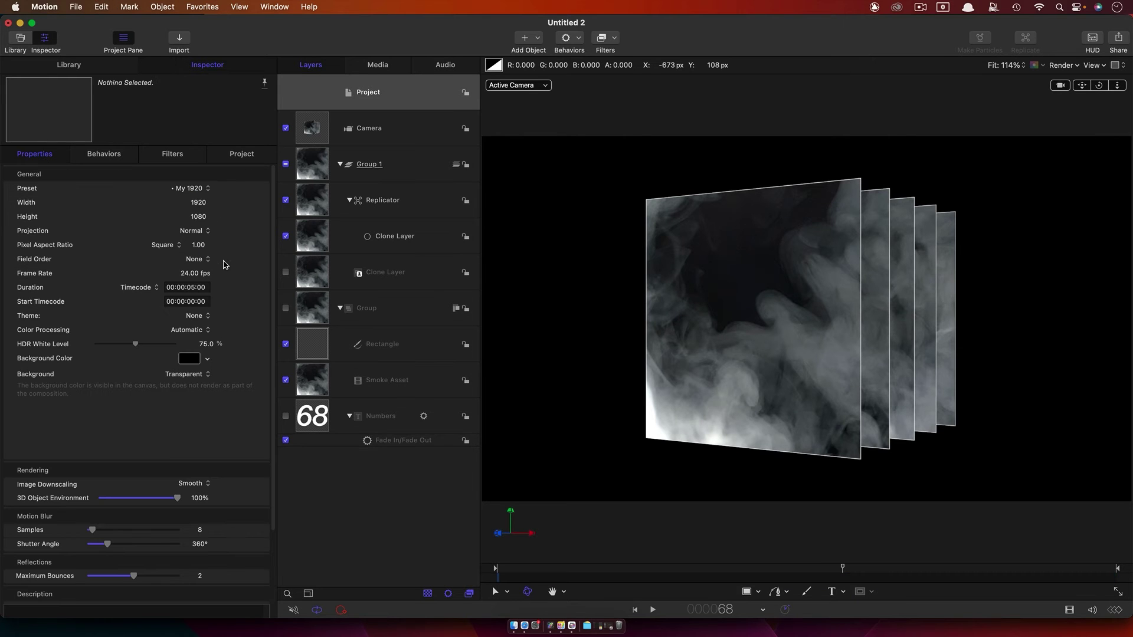
Set the project width to 1080, fit the view, and slide the camera X to 188.8 px.
left_click(201, 206)
type("10")
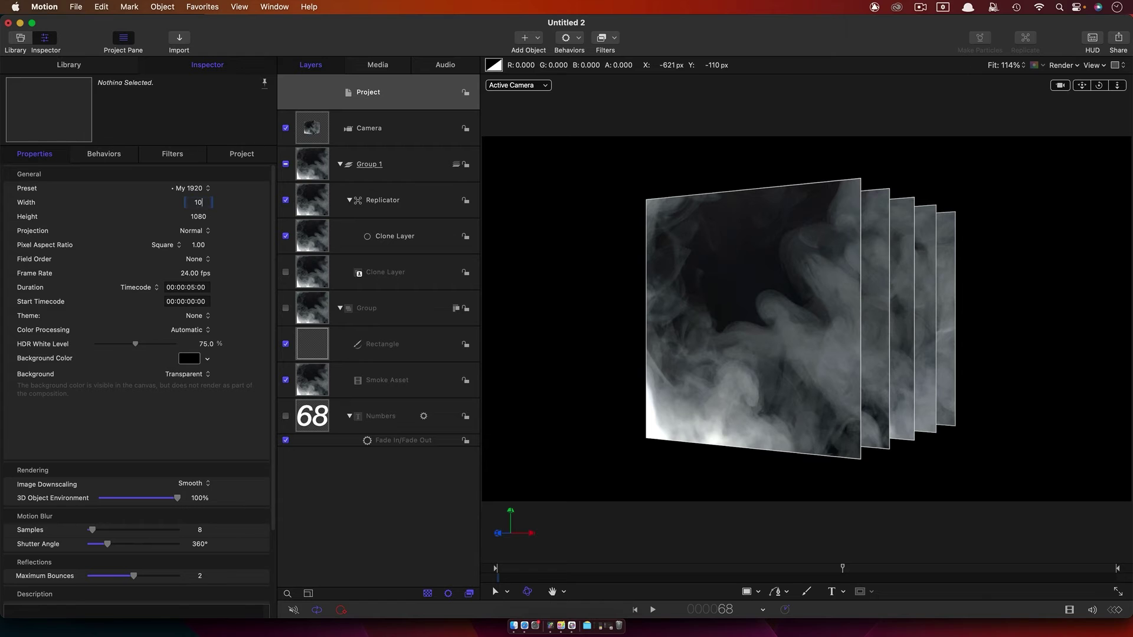
key("Return")
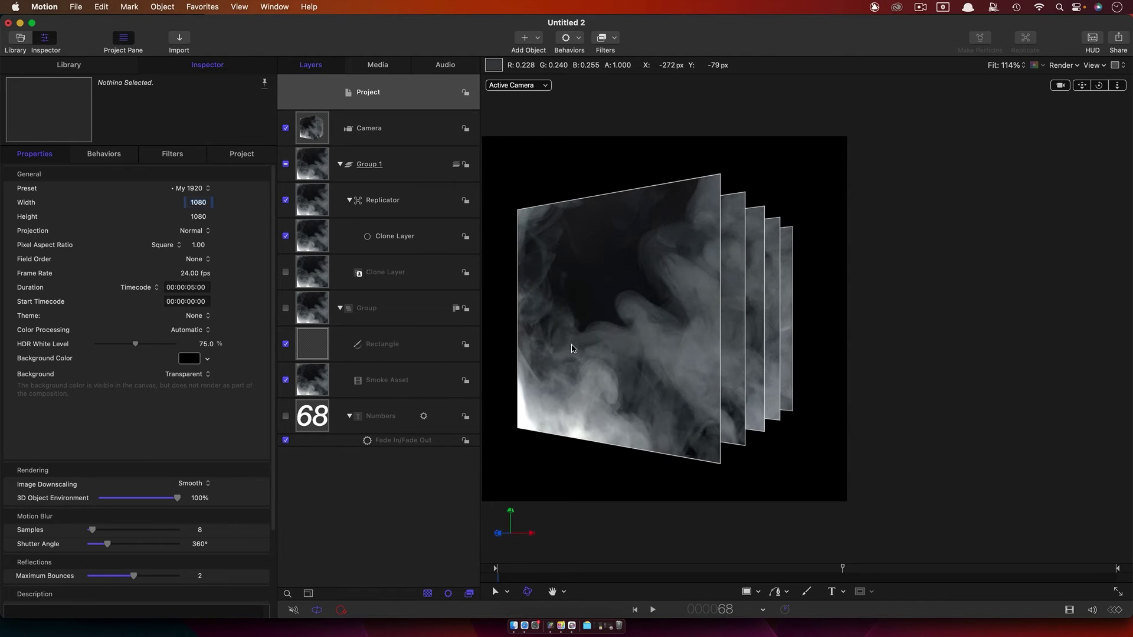
key("shift+z")
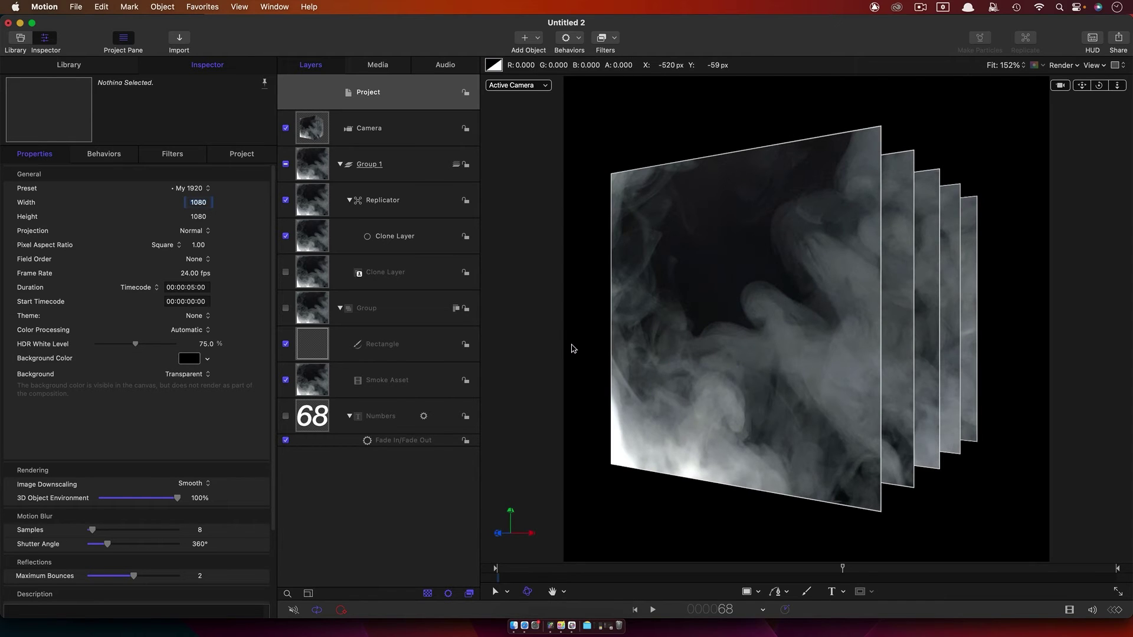
left_click(324, 132)
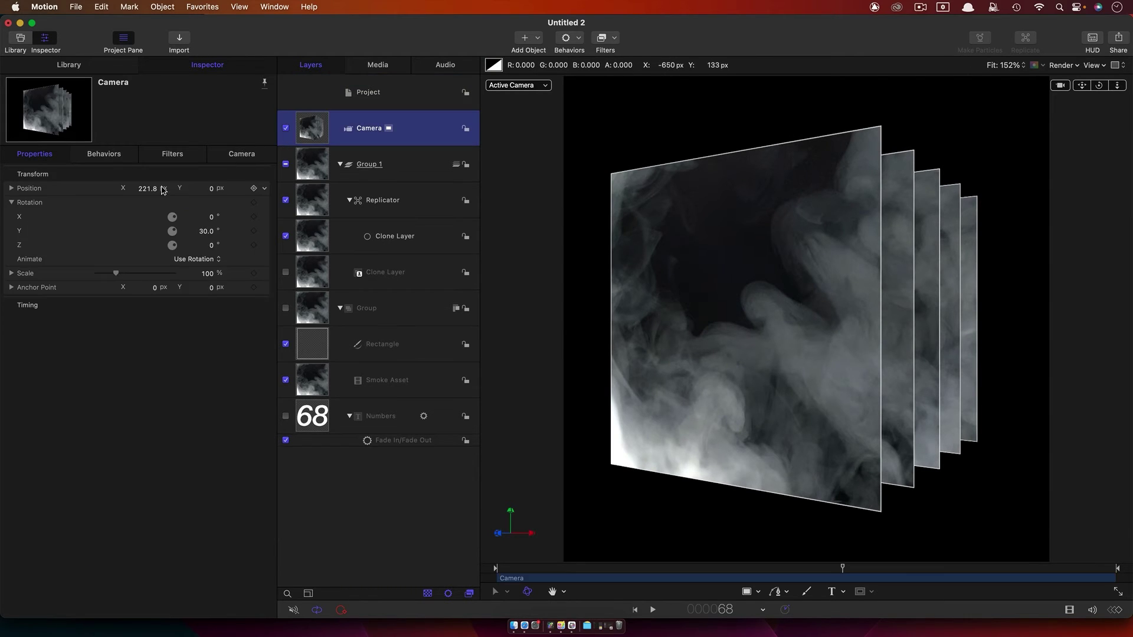
left_click_drag(164, 189, 146, 189)
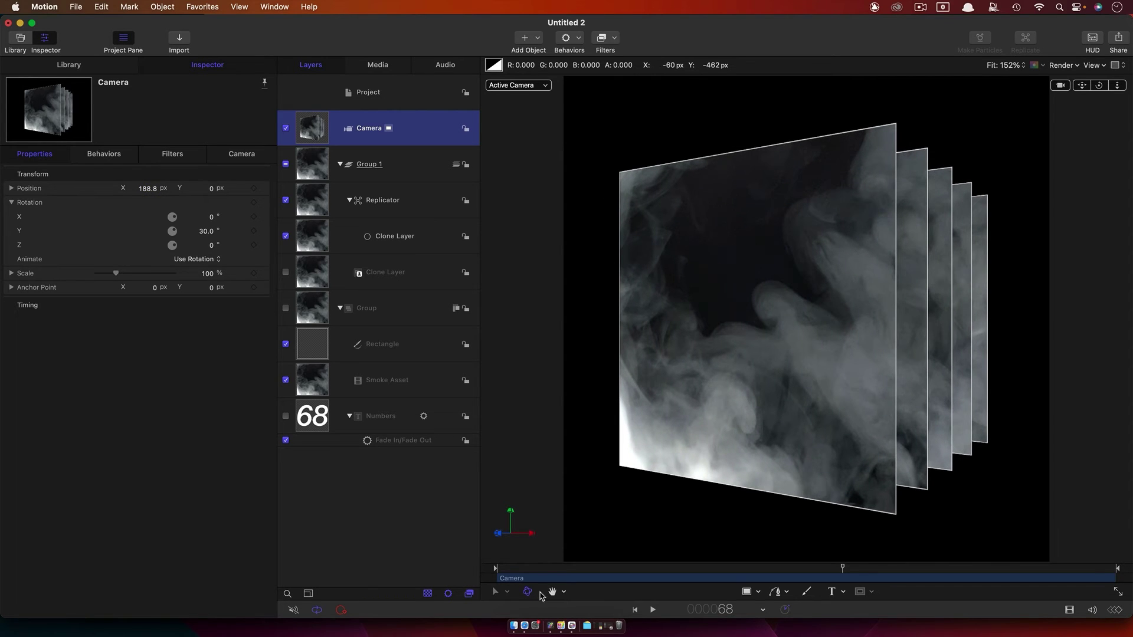
Preview the animation from the start, then select the Numbers layer's Fade In/Fade Out behavior.
left_click(636, 610)
left_click(651, 612)
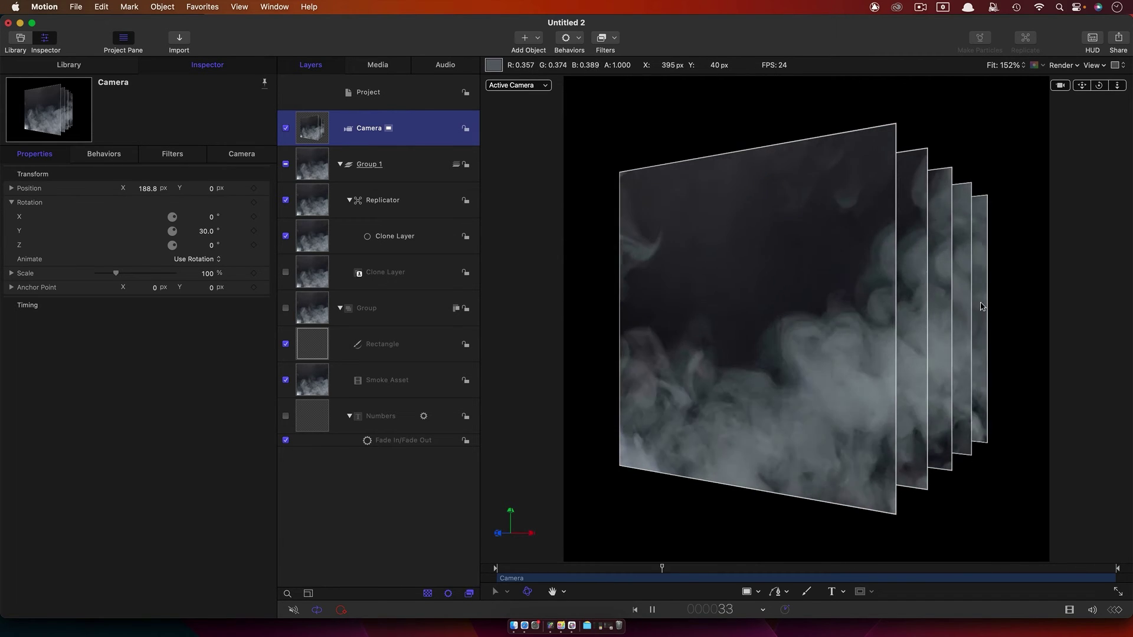
left_click(652, 611)
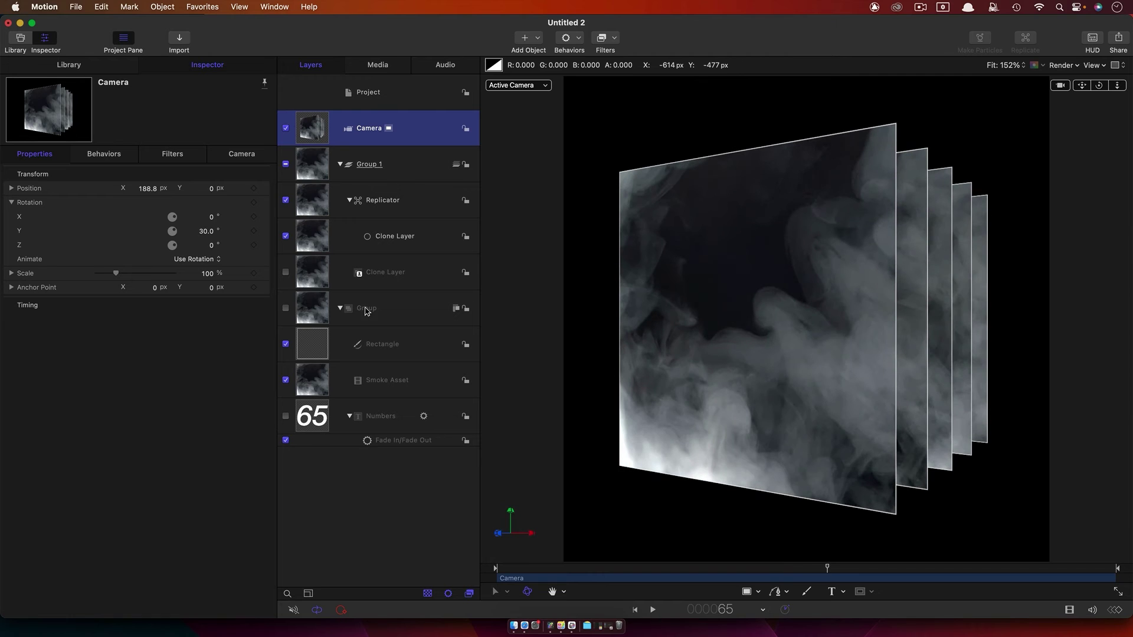
left_click(367, 442)
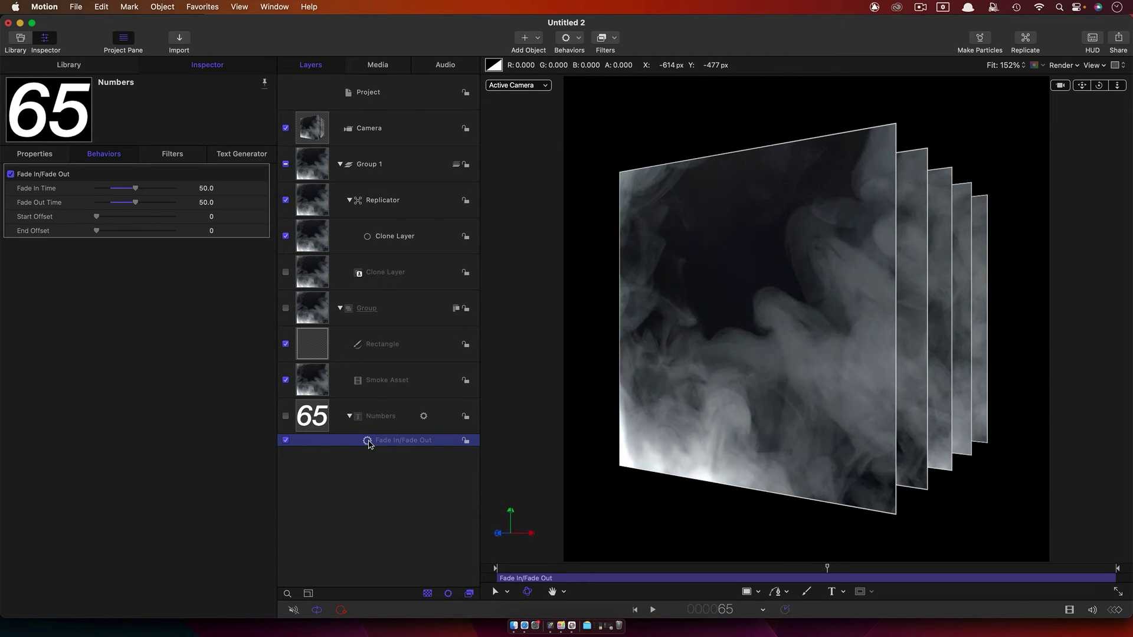
Move the Fade In/Fade Out behavior onto the Smoke Asset layer and select it.
left_click_drag(369, 444, 306, 378)
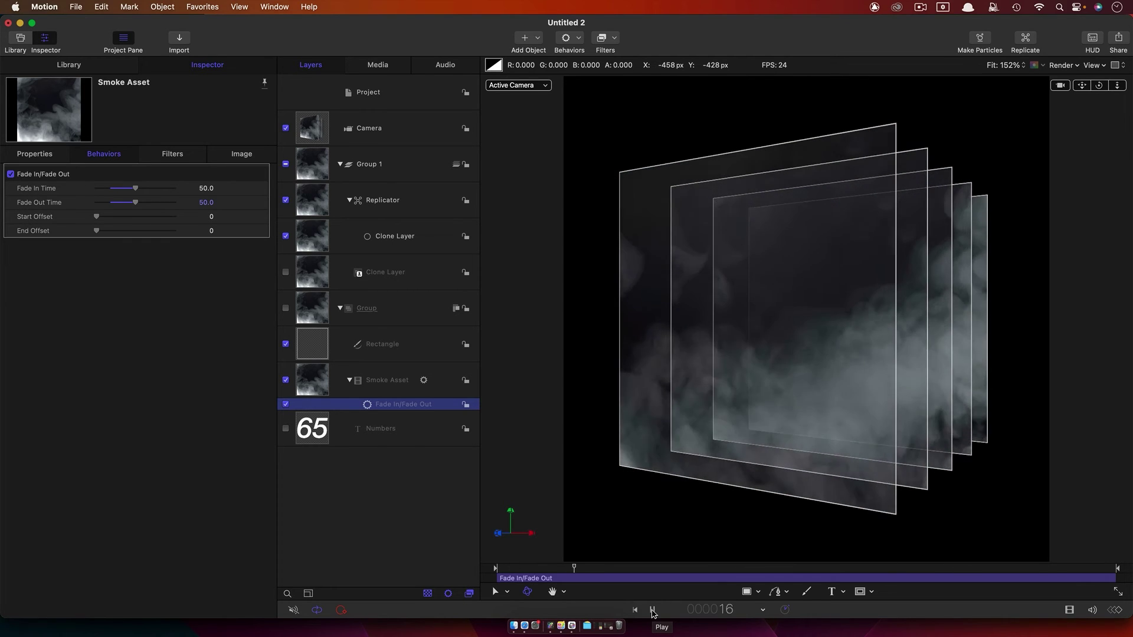
left_click(652, 611)
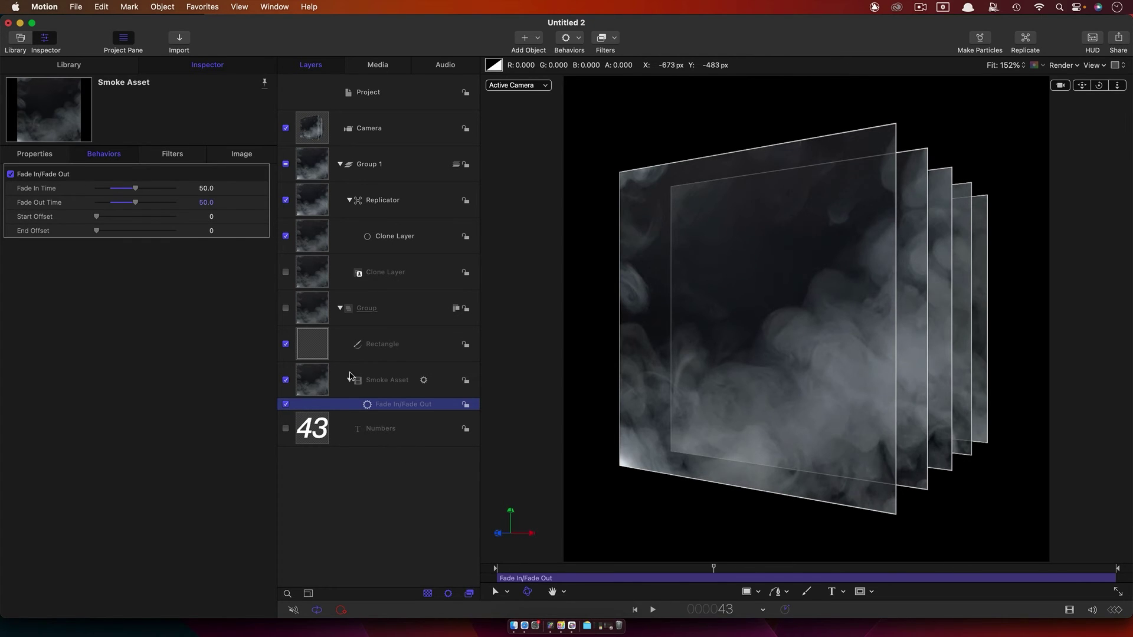
left_click(303, 386)
Add a Hue/Saturation filter to Smoke Asset with Saturation at -1.0.
left_click(615, 39)
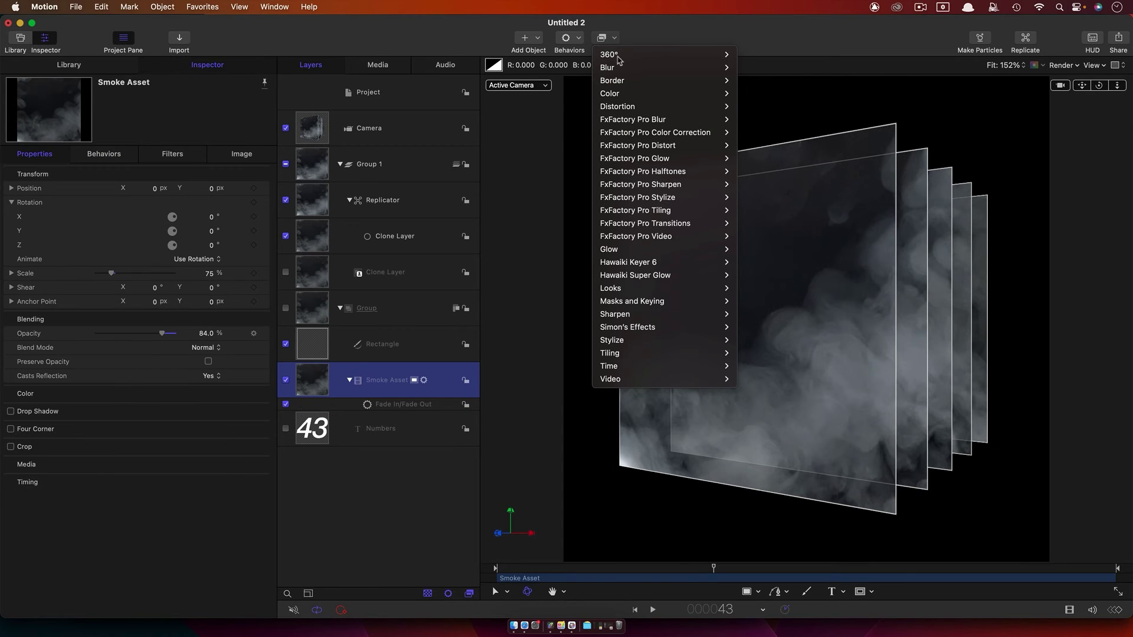
mouse_move(622, 93)
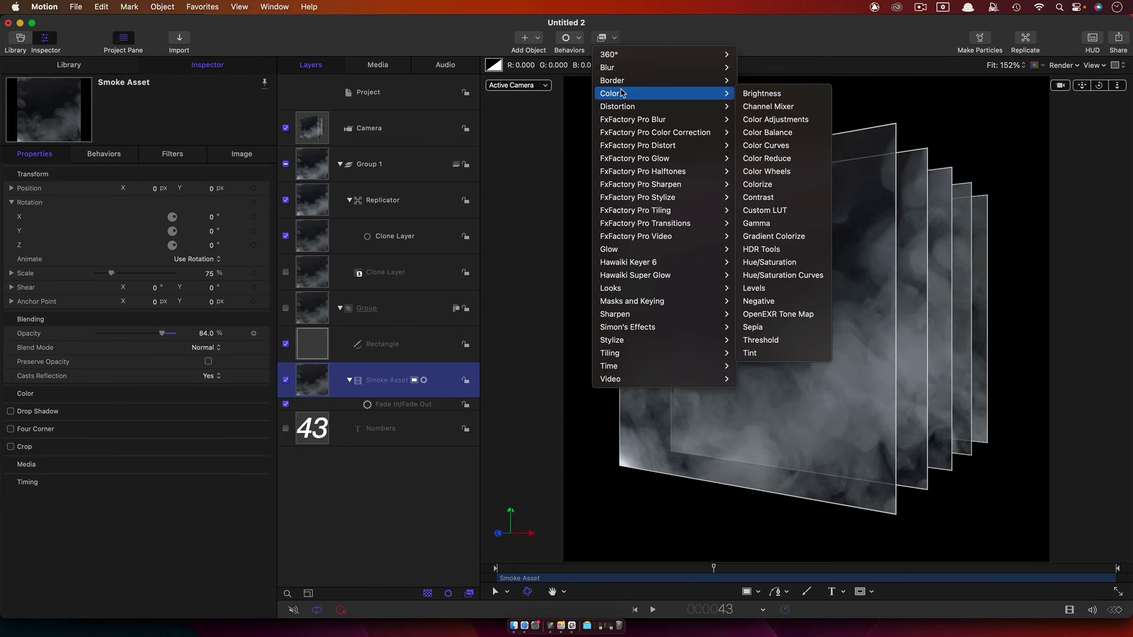
left_click(762, 260)
left_click_drag(116, 207, 21, 192)
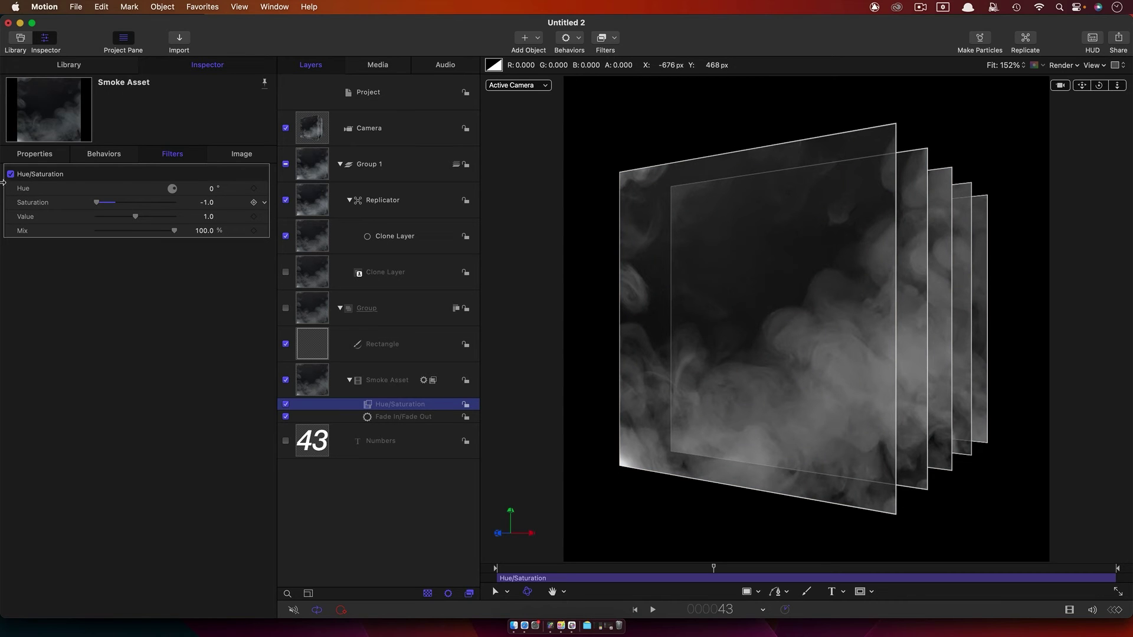
Add a Luma Keyer filter to Smoke Asset and toggle it off and on to compare.
left_click(616, 39)
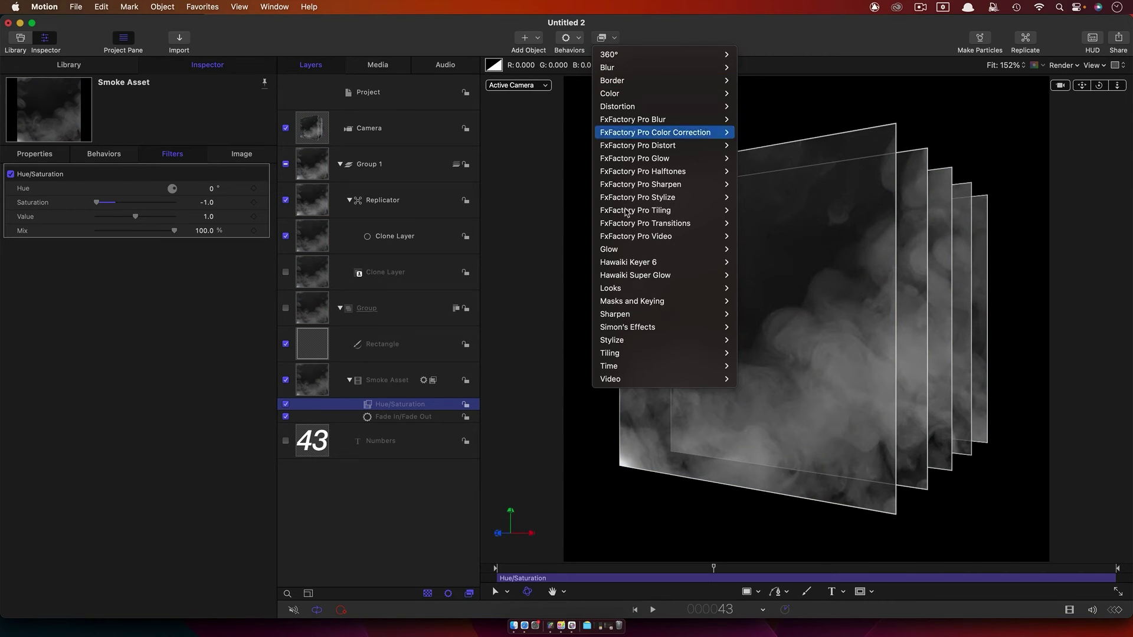
mouse_move(677, 302)
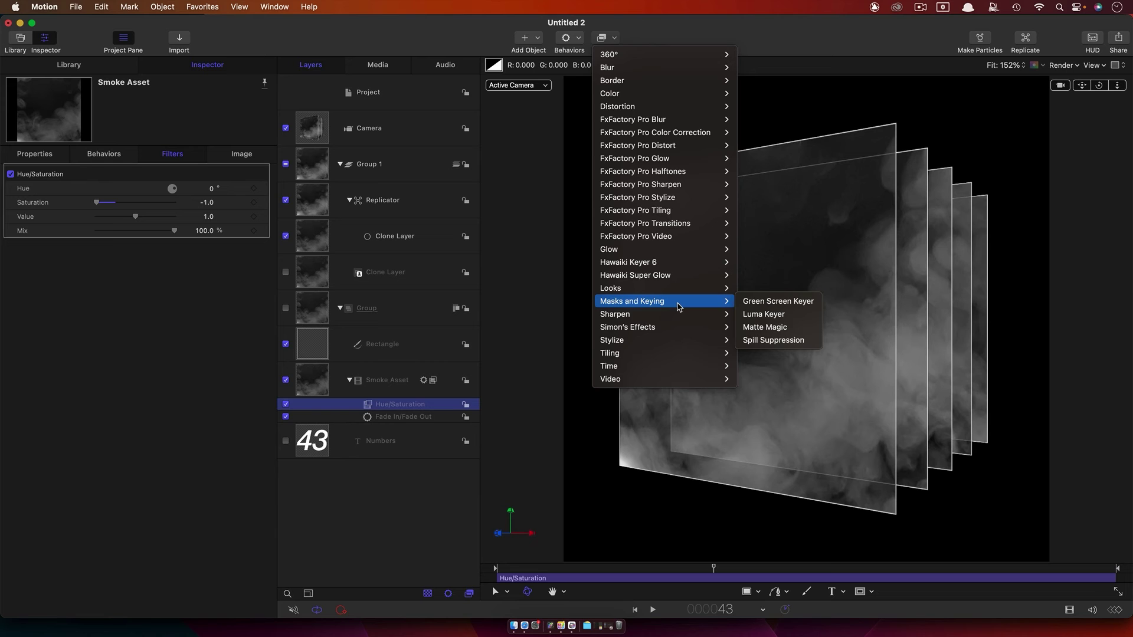
left_click(788, 321)
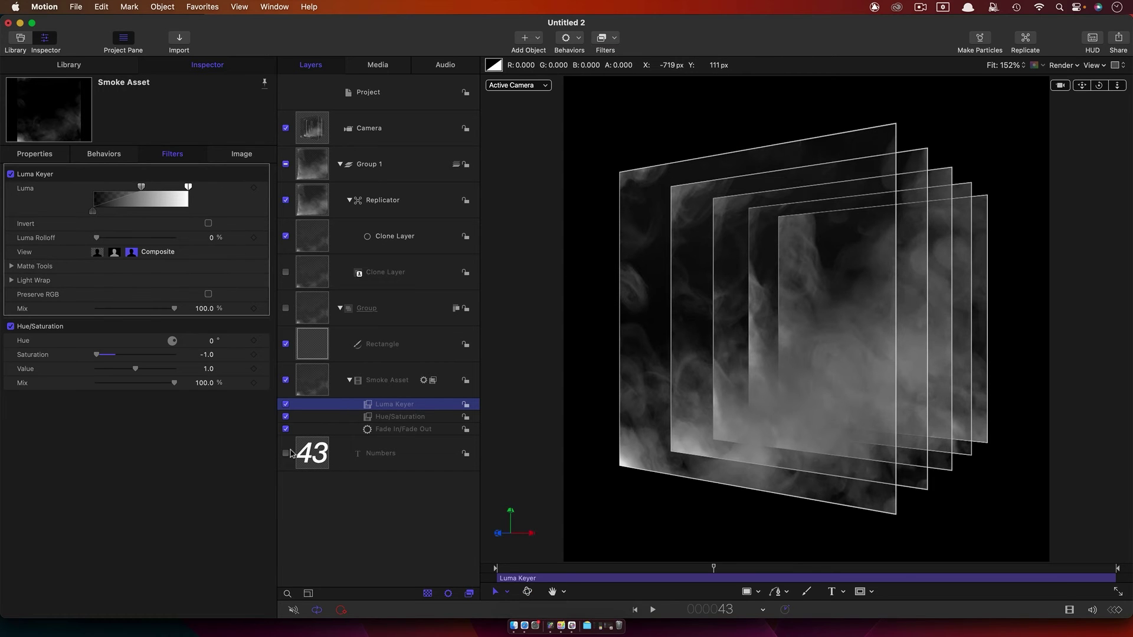
mouse_move(715, 568)
left_mouse_down()
mouse_move(650, 569)
mouse_move(720, 569)
left_mouse_up()
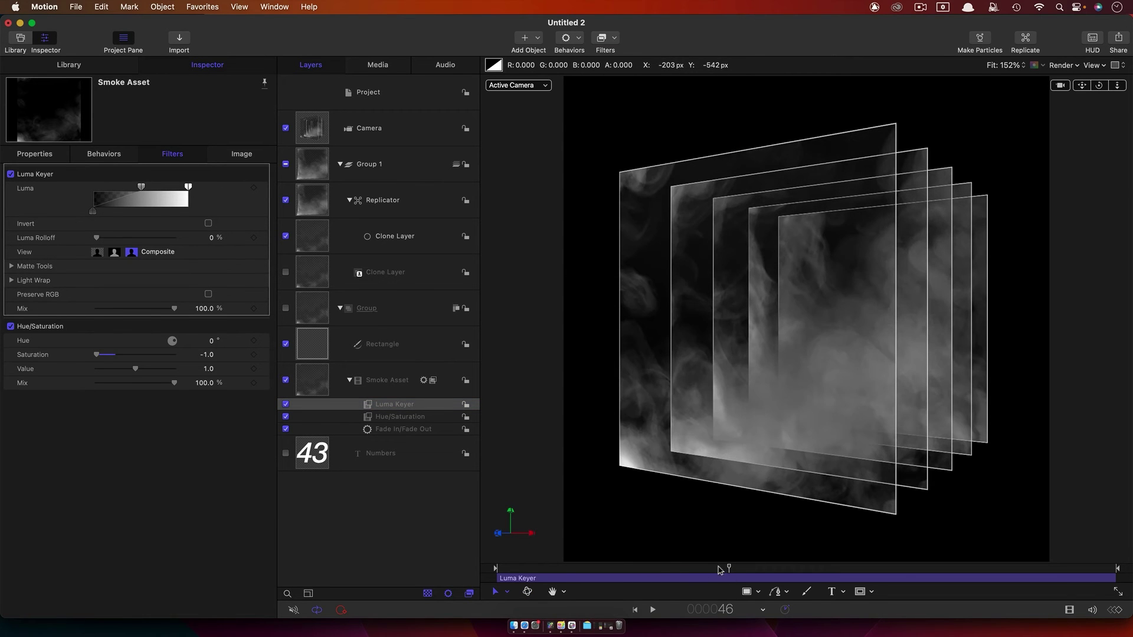
left_click(11, 174)
left_click(11, 174)
left_click(11, 174)
left_click(11, 174)
Raise the Luma Keyer's black point so darker smoke keys out, checking at frame 59.
left_click_drag(141, 187, 158, 189)
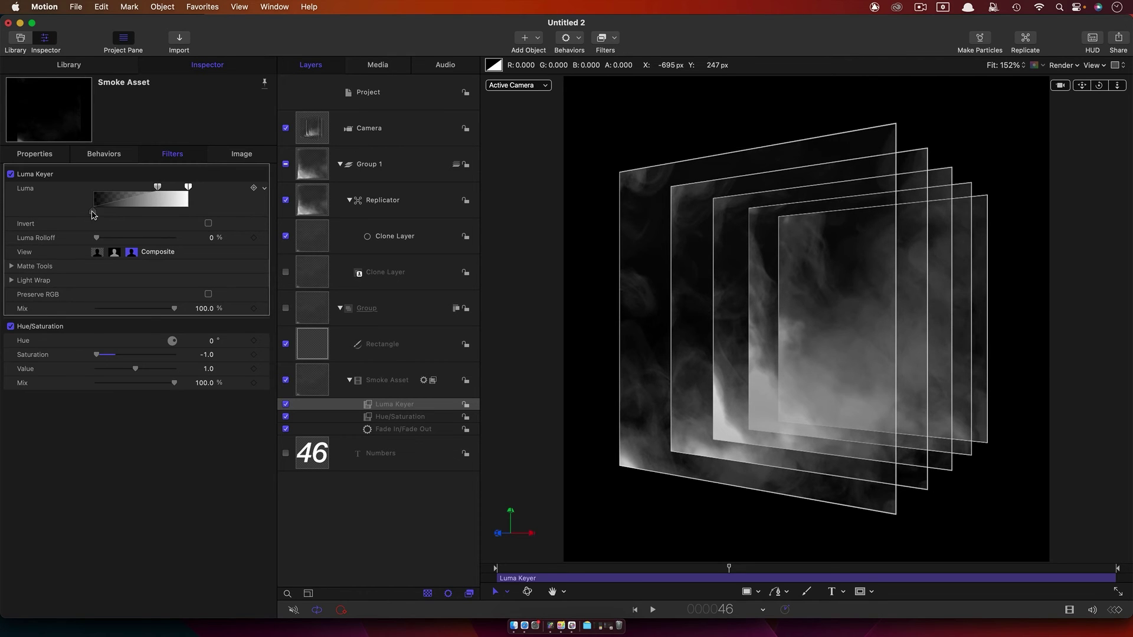
left_click_drag(93, 210, 117, 217)
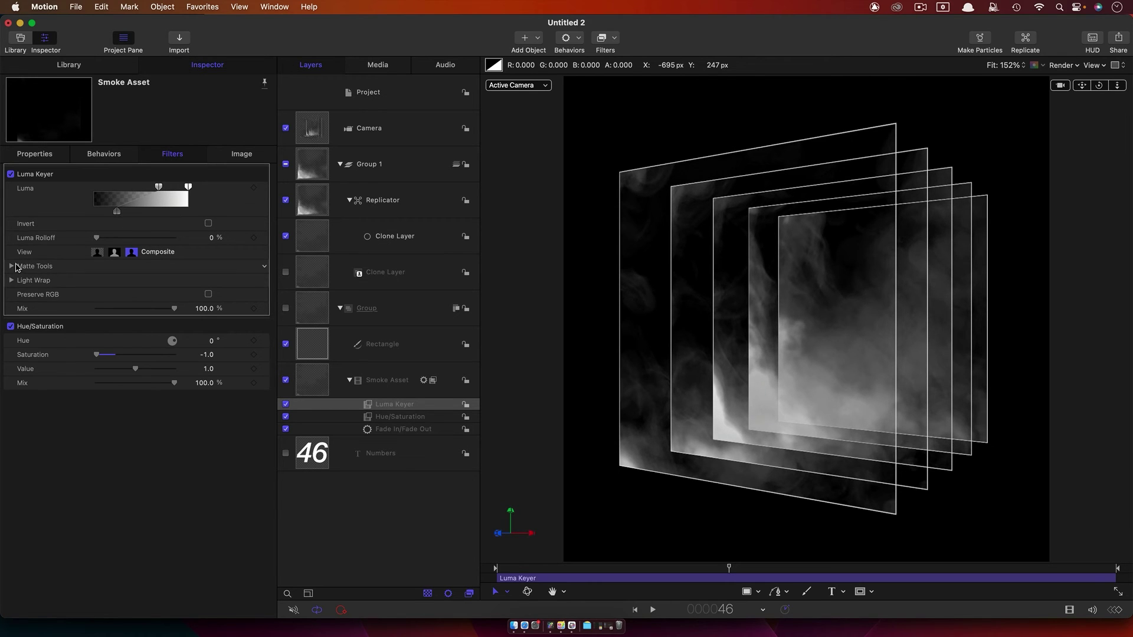
left_click(801, 568)
left_click(797, 569)
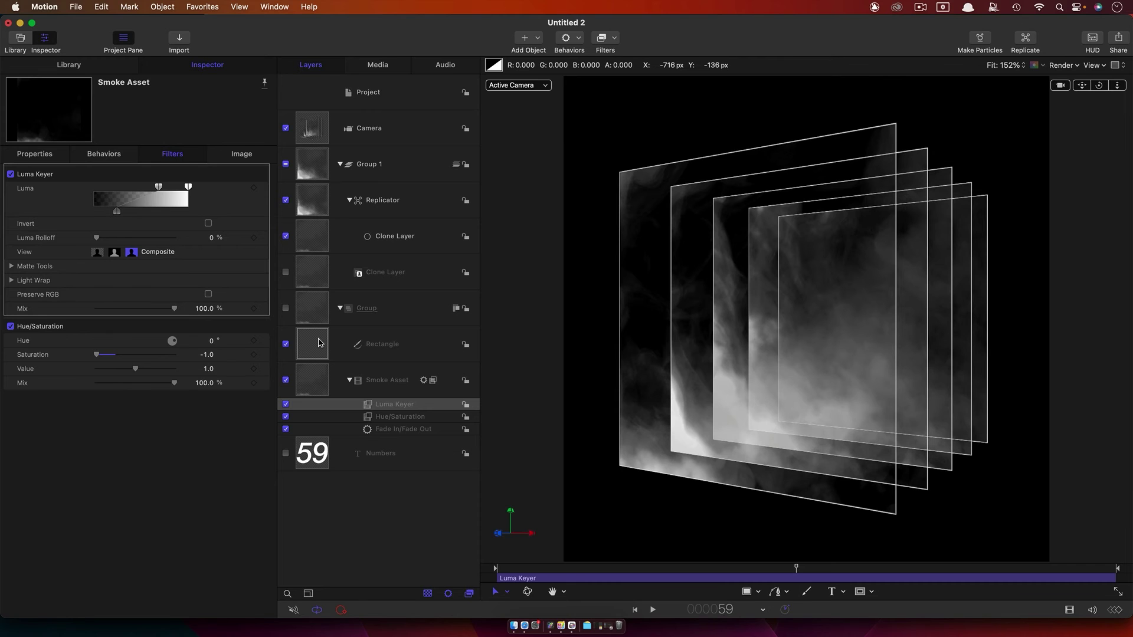
left_click(319, 314)
Add a Levels filter to the Group and cut the Red output white near 0.
left_click(615, 37)
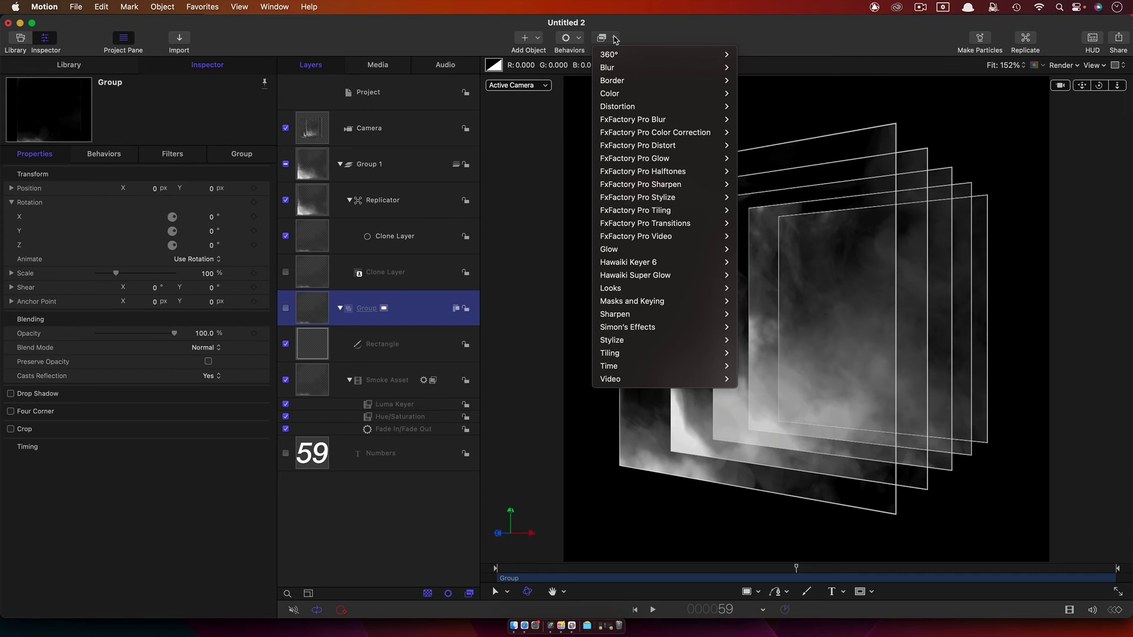
mouse_move(623, 93)
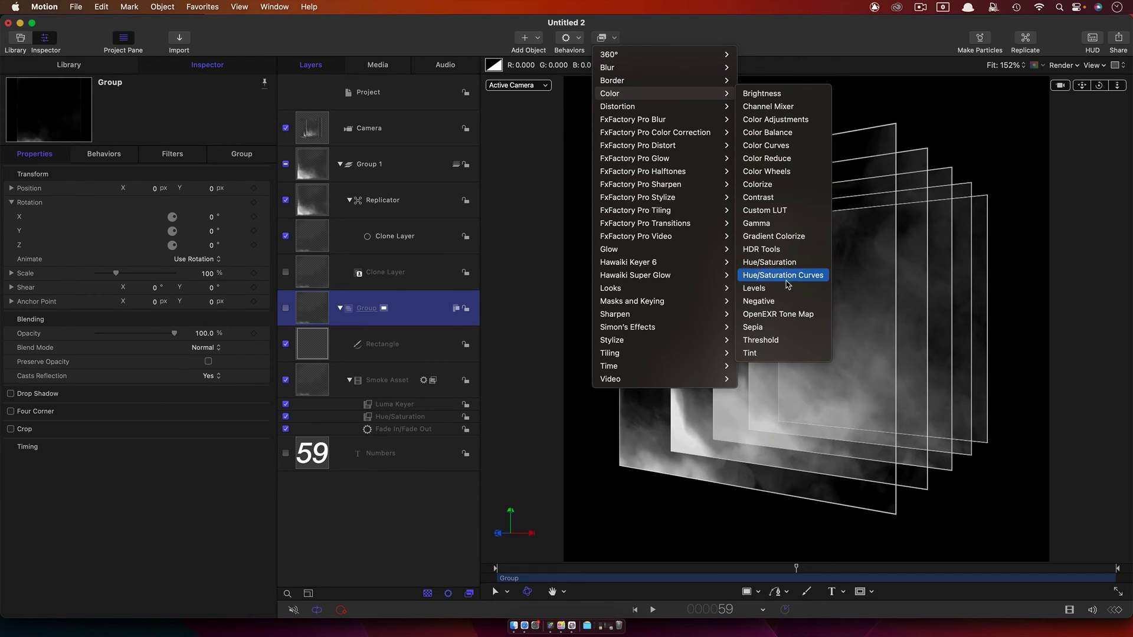
left_click(785, 289)
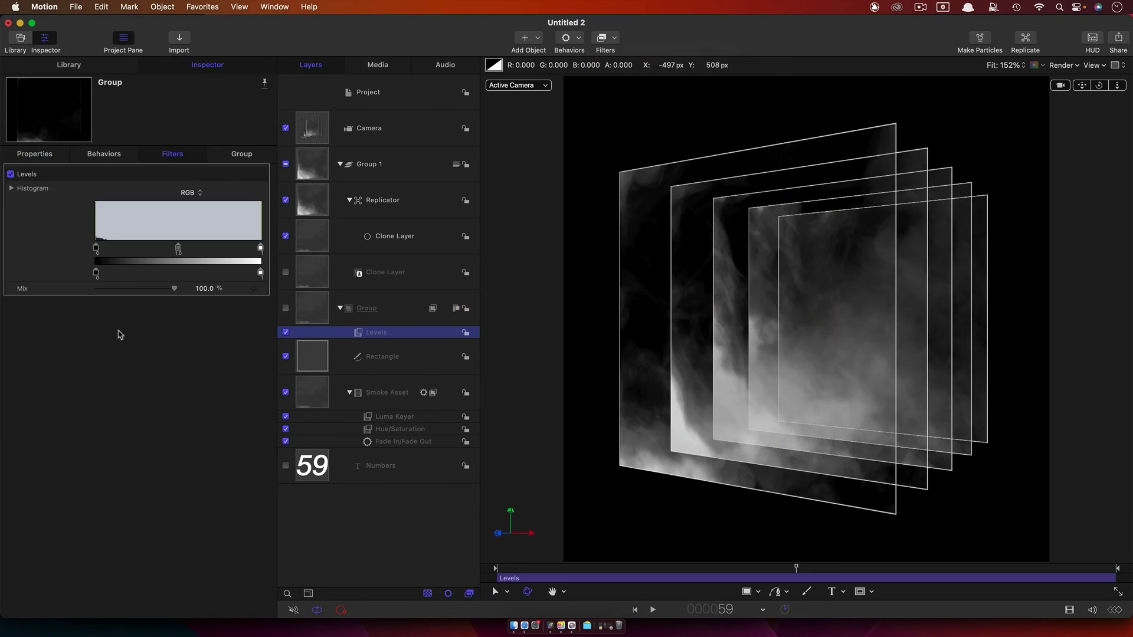
left_click(197, 195)
left_click(189, 205)
left_click_drag(261, 272, 257, 272)
left_click_drag(188, 274, 109, 276)
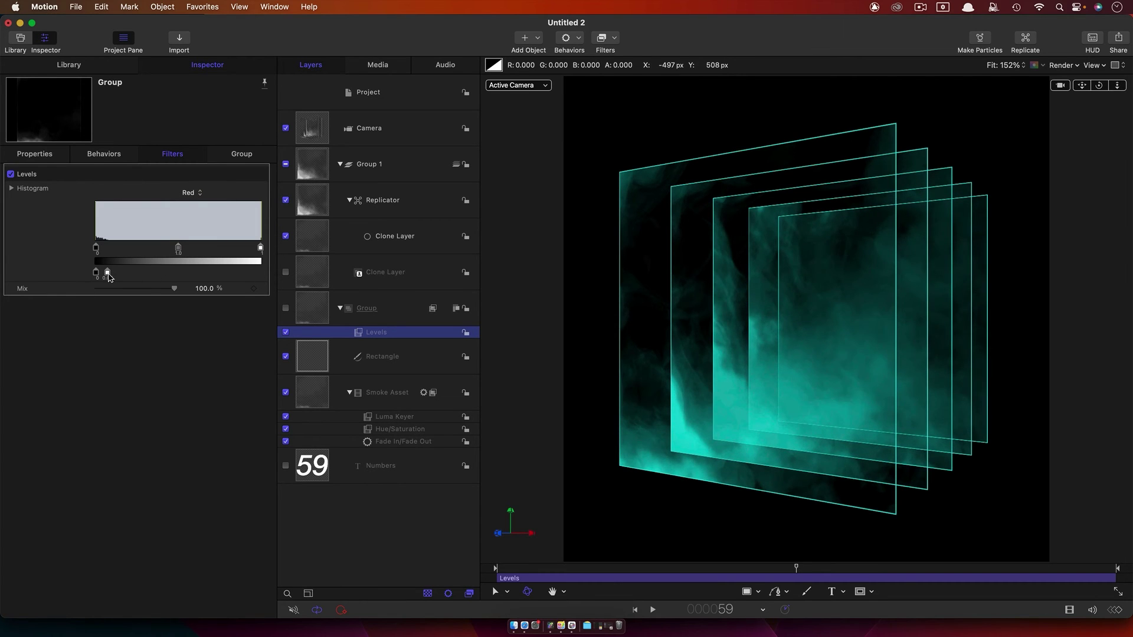
Lower the Levels Green output to about 0.9.
left_click(192, 193)
left_click(190, 205)
mouse_move(258, 272)
left_mouse_down()
mouse_move(235, 275)
mouse_move(249, 281)
left_mouse_up()
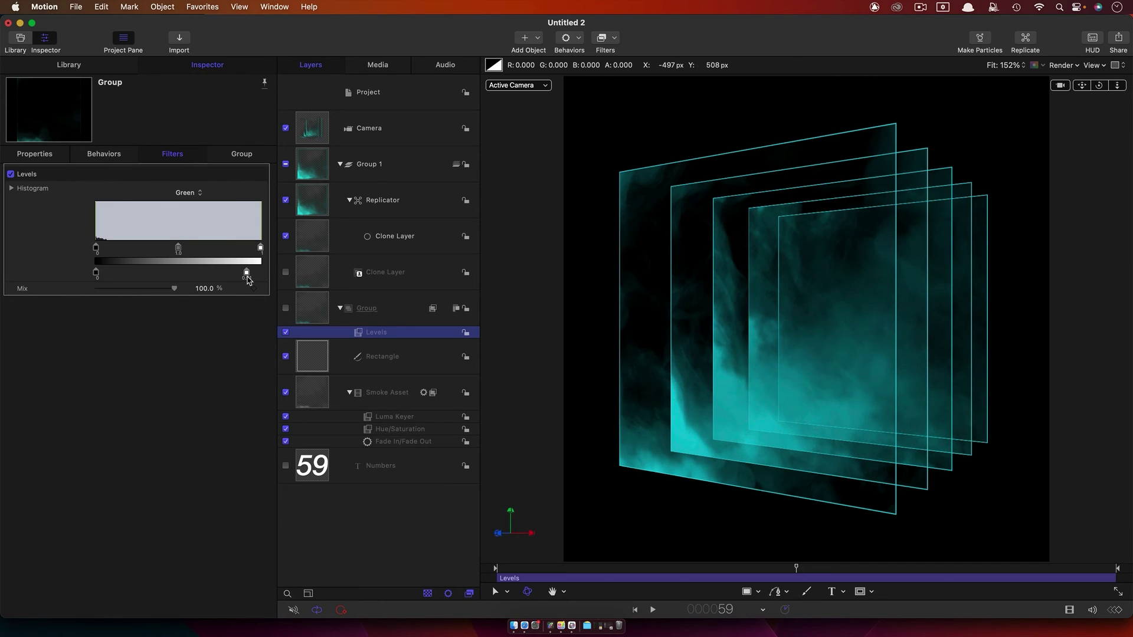
Set the Rectangle layer's blend mode to Add and opacity to 10%.
left_click(316, 365)
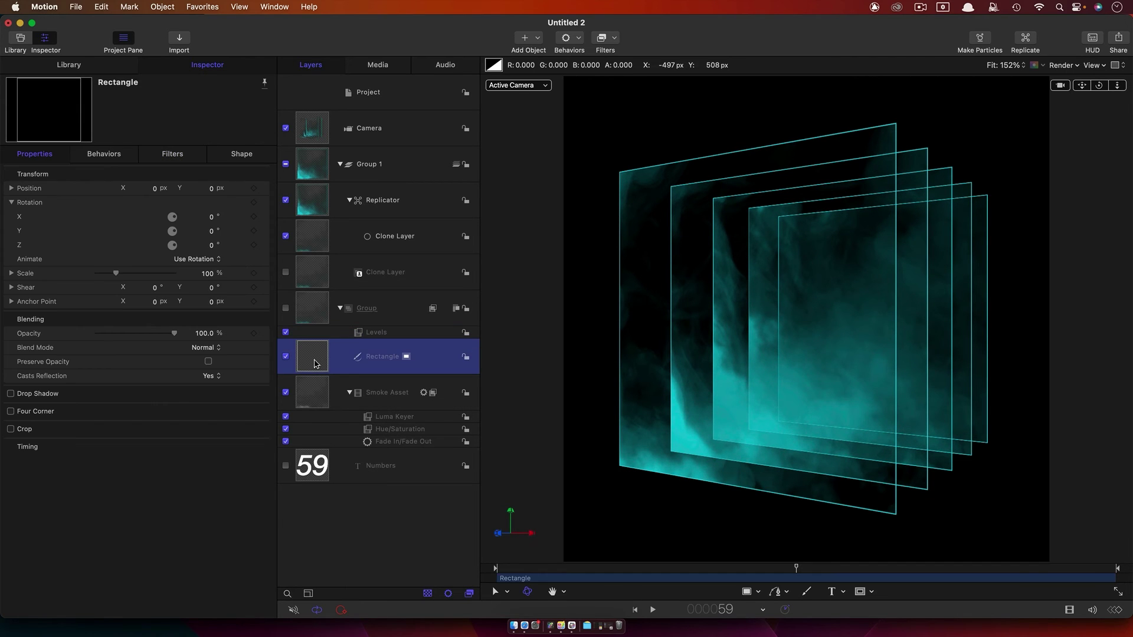
left_click(203, 349)
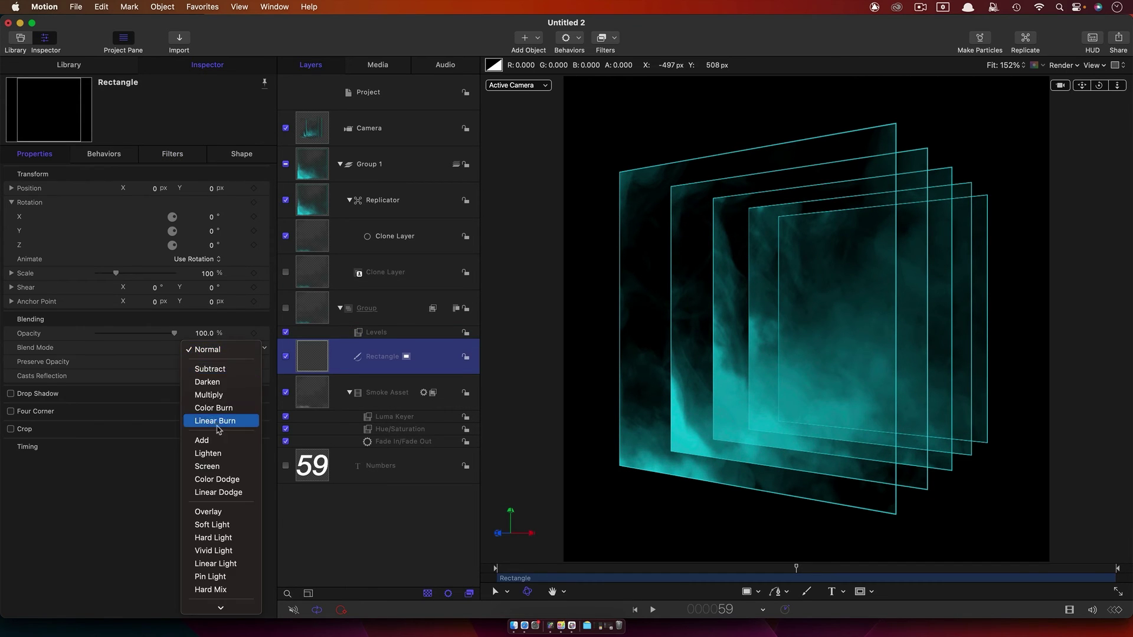
left_click(224, 441)
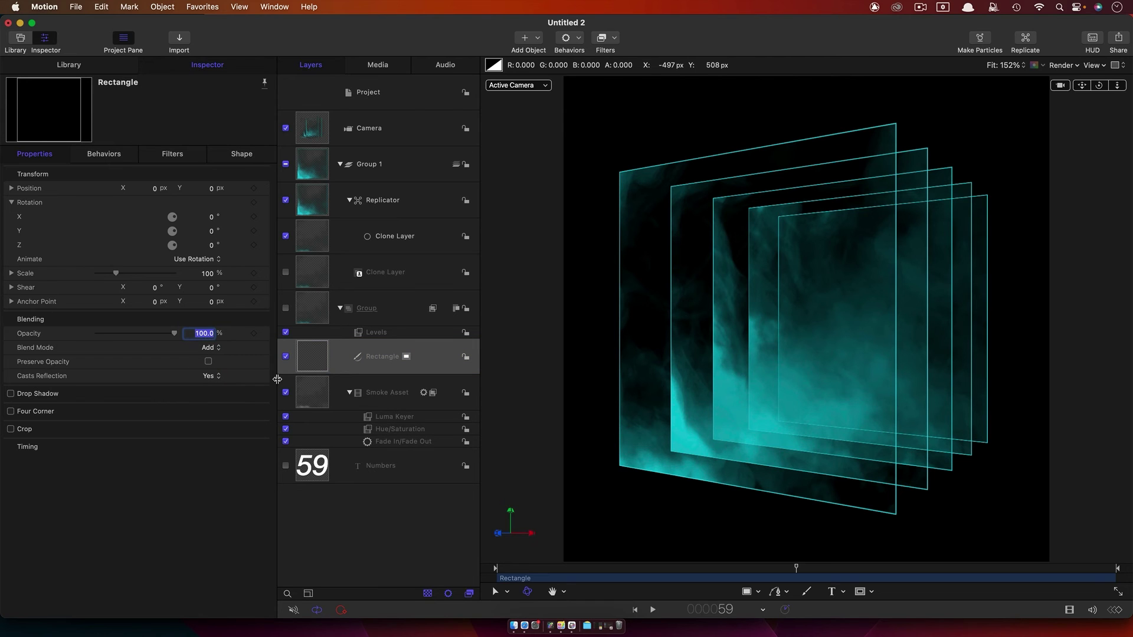
type("10")
key("Return")
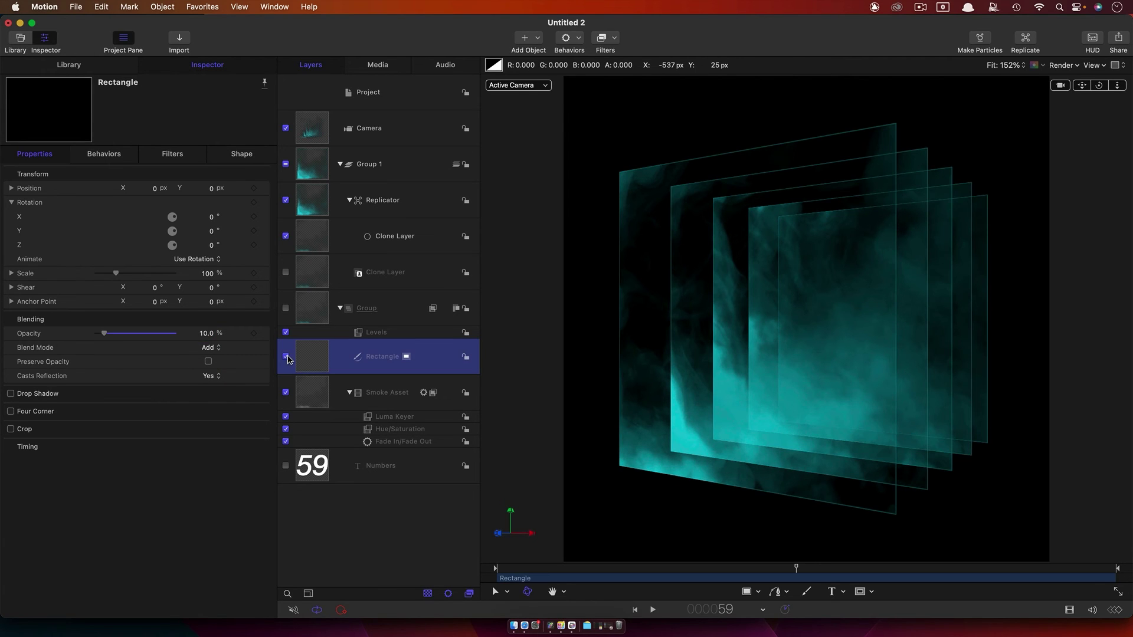
Add a Stroke filter to the Rectangle with a white stroke colour.
left_click(616, 39)
mouse_move(626, 85)
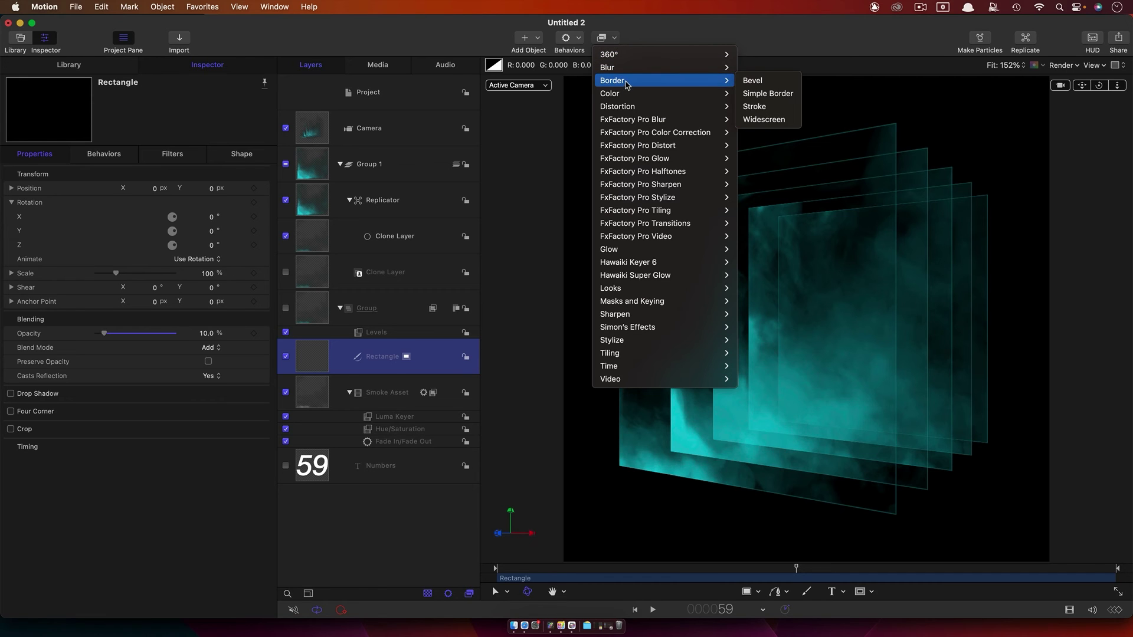
left_click(758, 106)
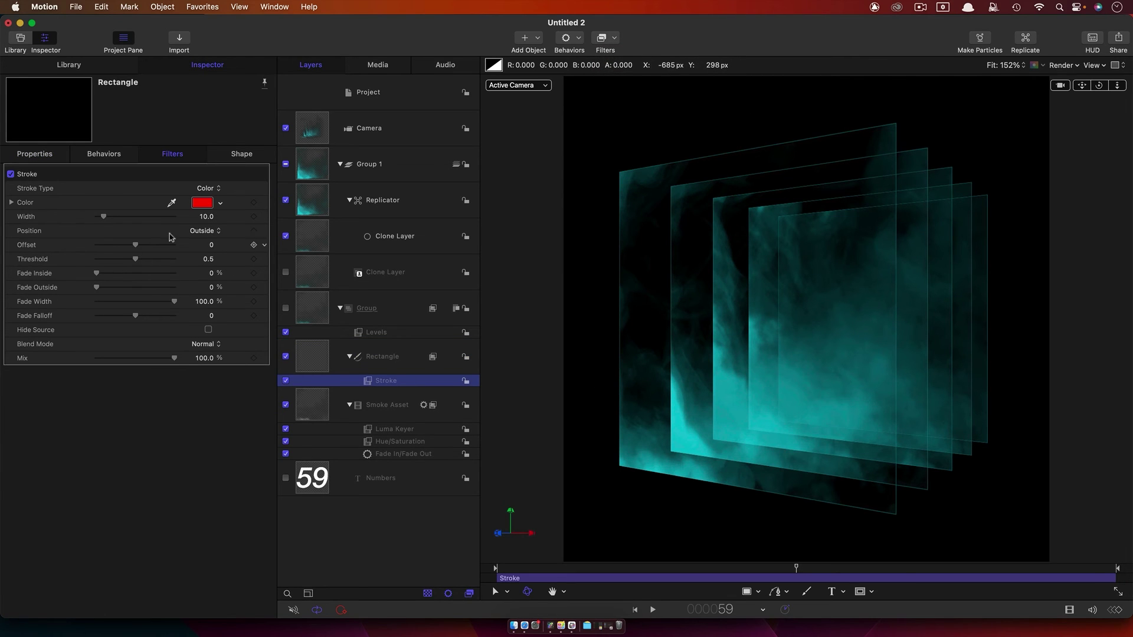
left_click(202, 202)
left_click(6, 413)
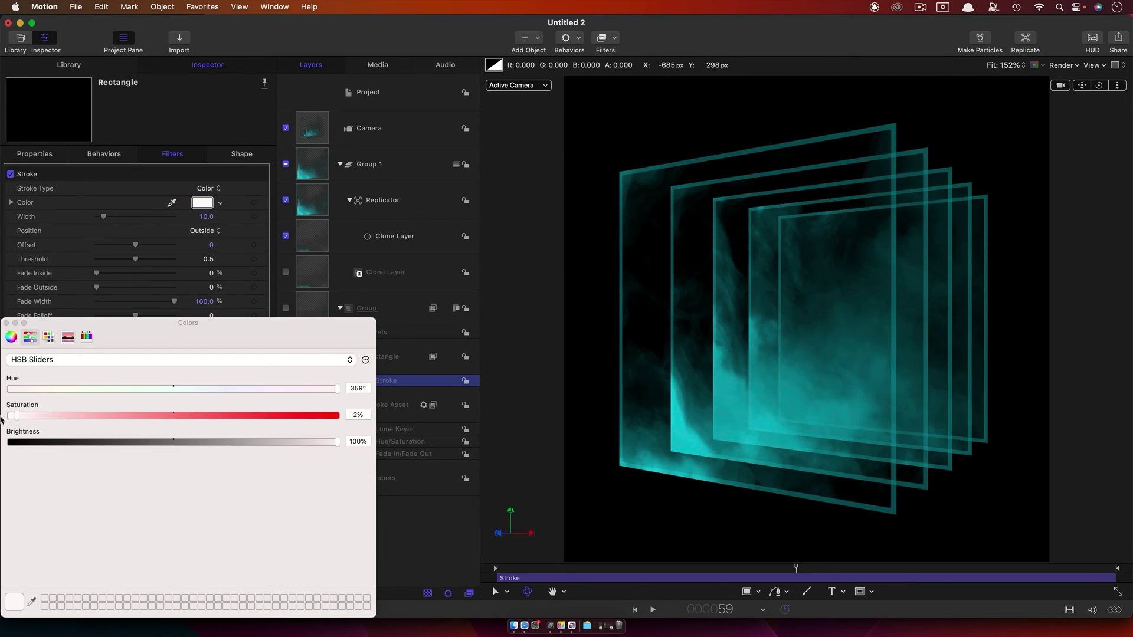
left_click(192, 211)
Set the stroke Width to 200 and Fade Outside to 50%.
left_click(205, 217)
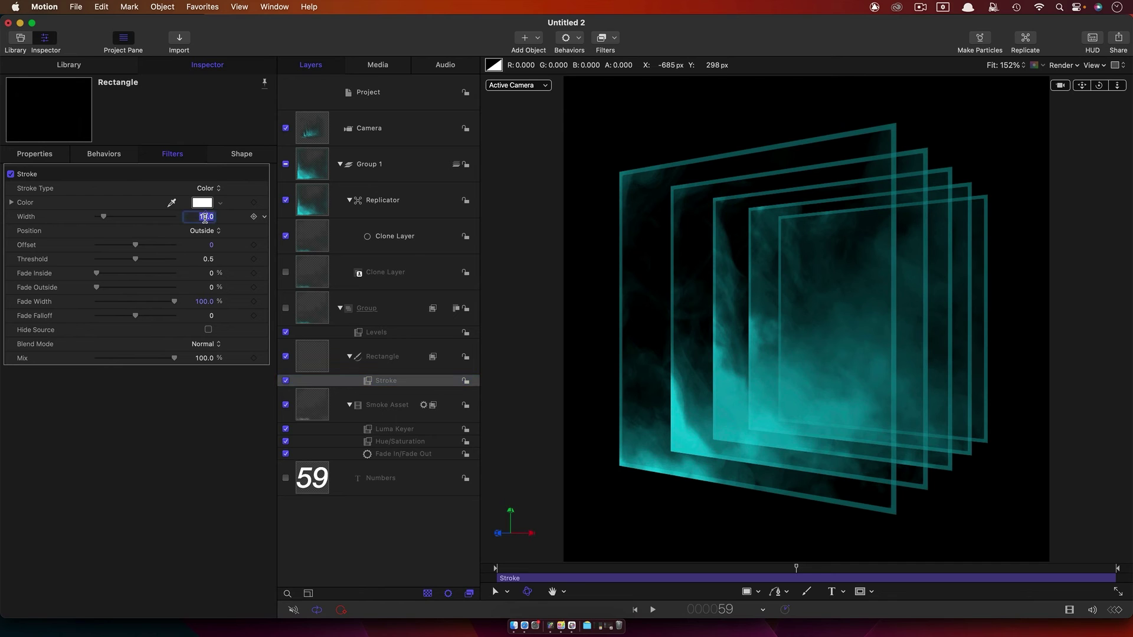
type("2")
key("Return")
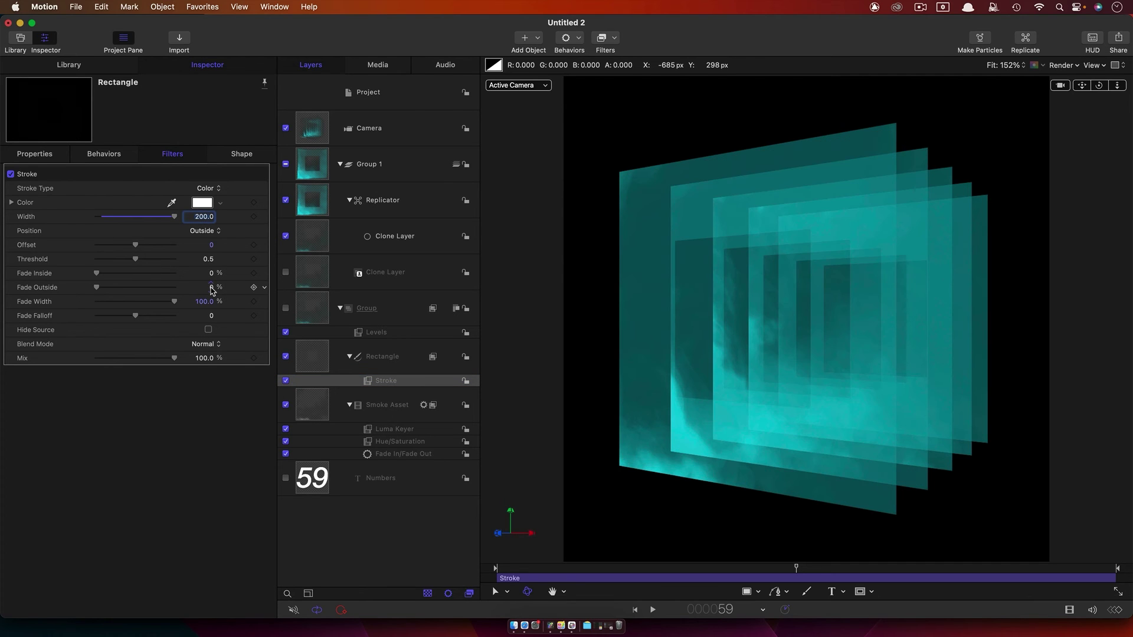
left_click(211, 288)
type("50")
key("Return")
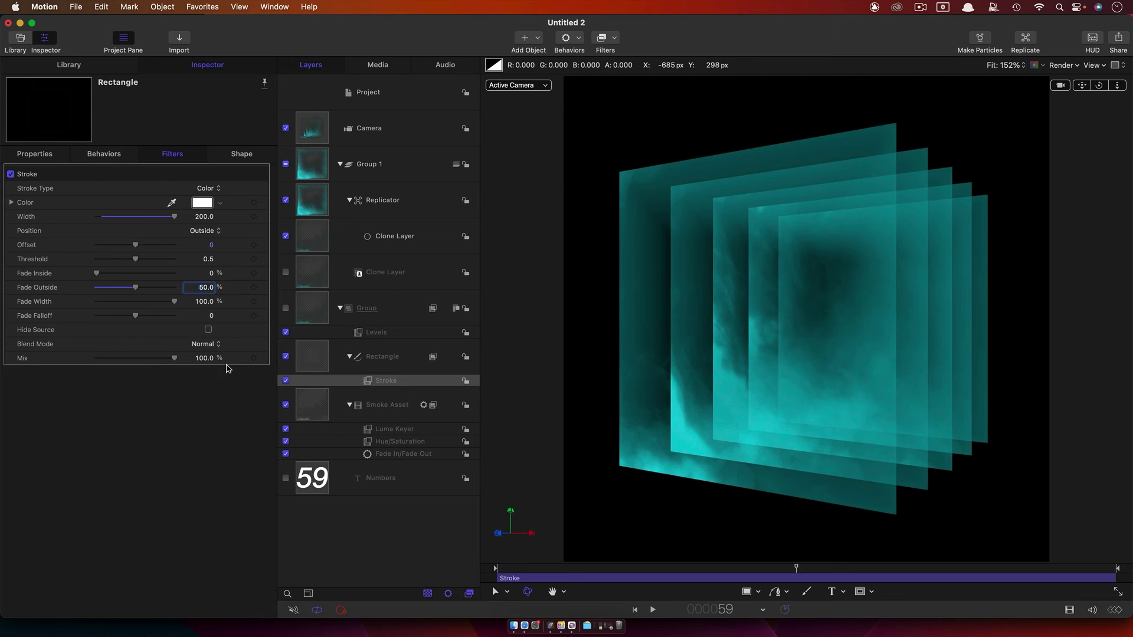
Set stroke Mix to 50, Position to Centered, then raise Mix to about 58%.
left_click(206, 358)
type("50")
key("Return")
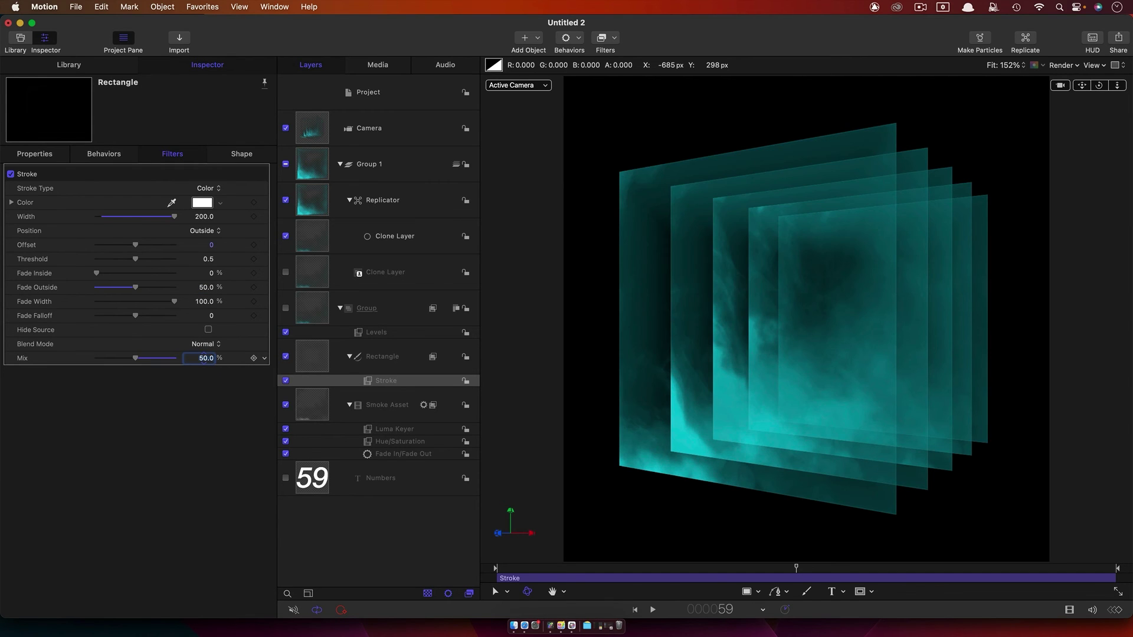
left_click(204, 231)
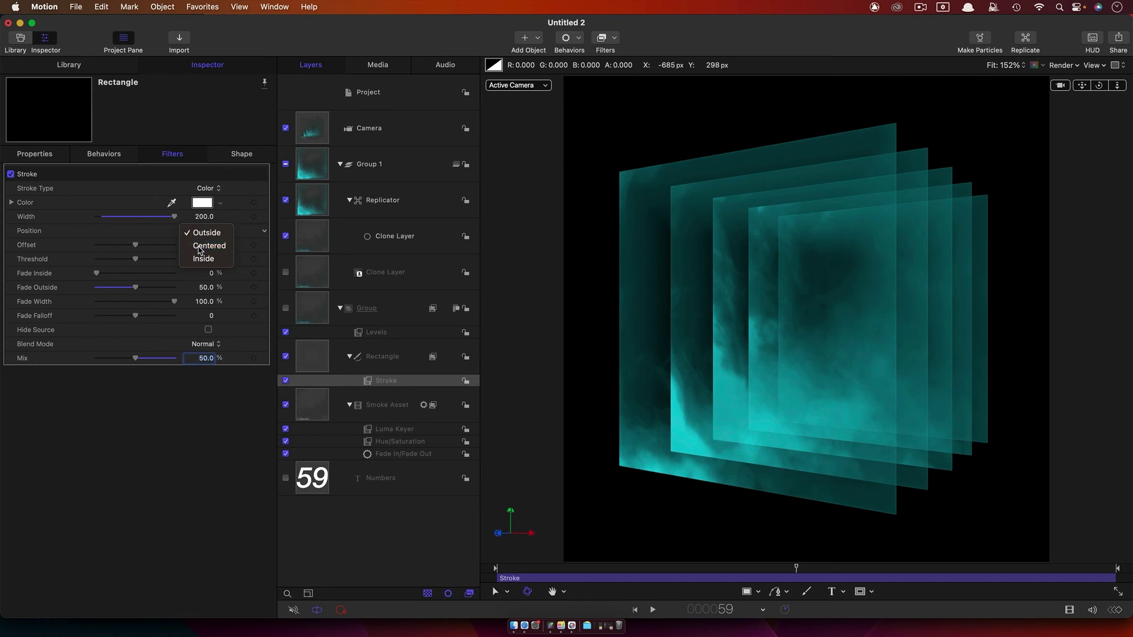
left_click(200, 250)
left_click_drag(796, 568, 755, 584)
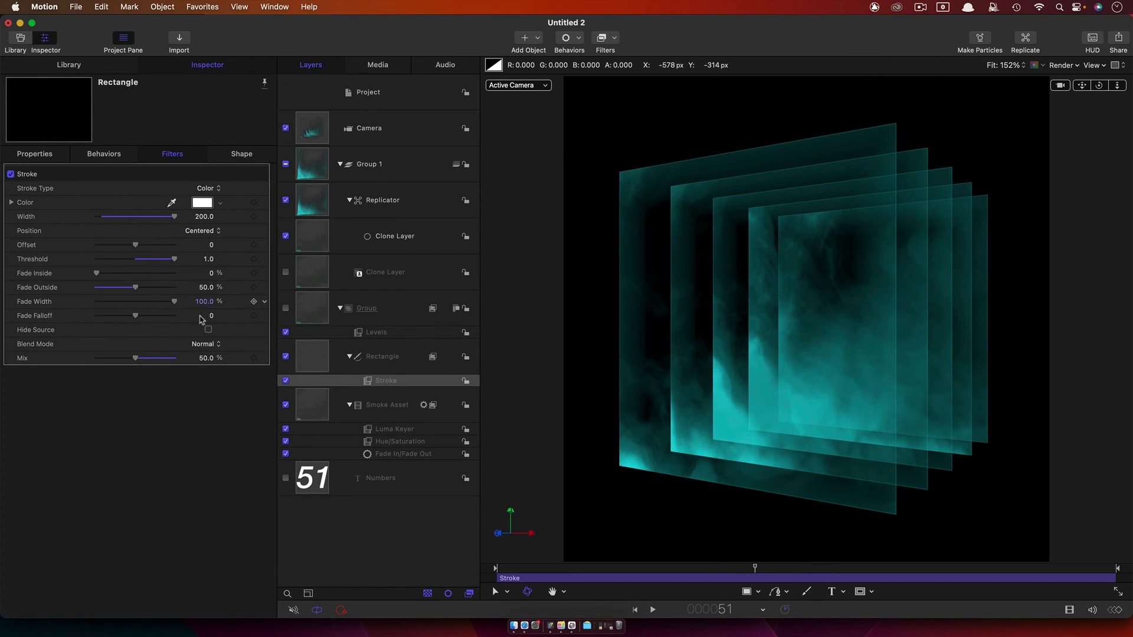
mouse_move(135, 358)
left_mouse_down()
mouse_move(177, 367)
mouse_move(141, 362)
left_mouse_up()
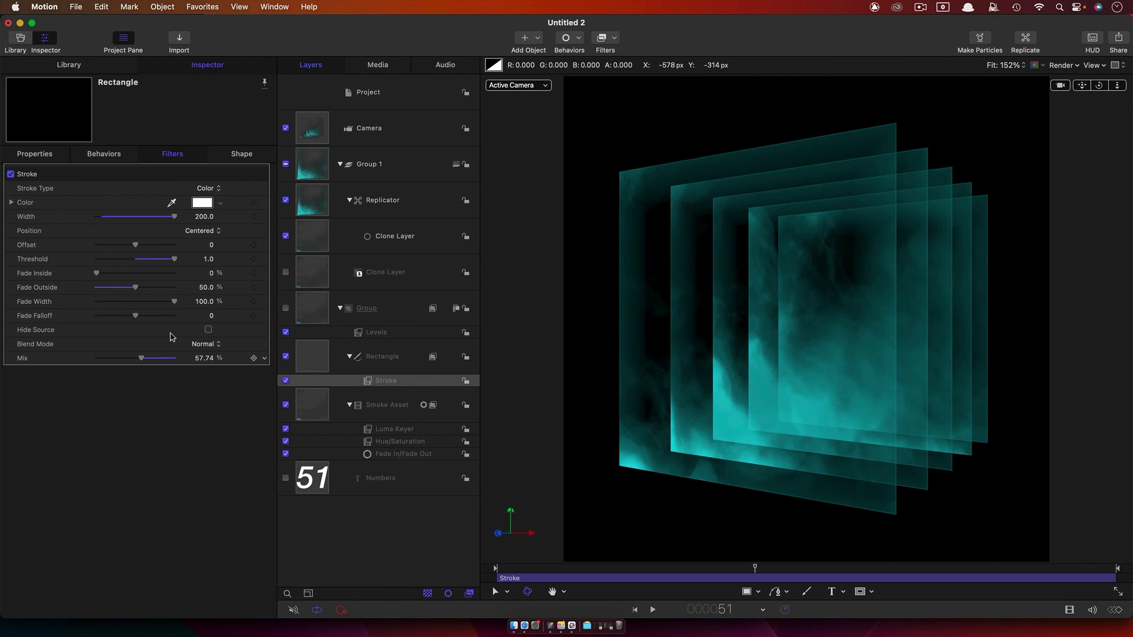
Set the Replicator's Points to 9 and play the animation from the start.
left_click(319, 207)
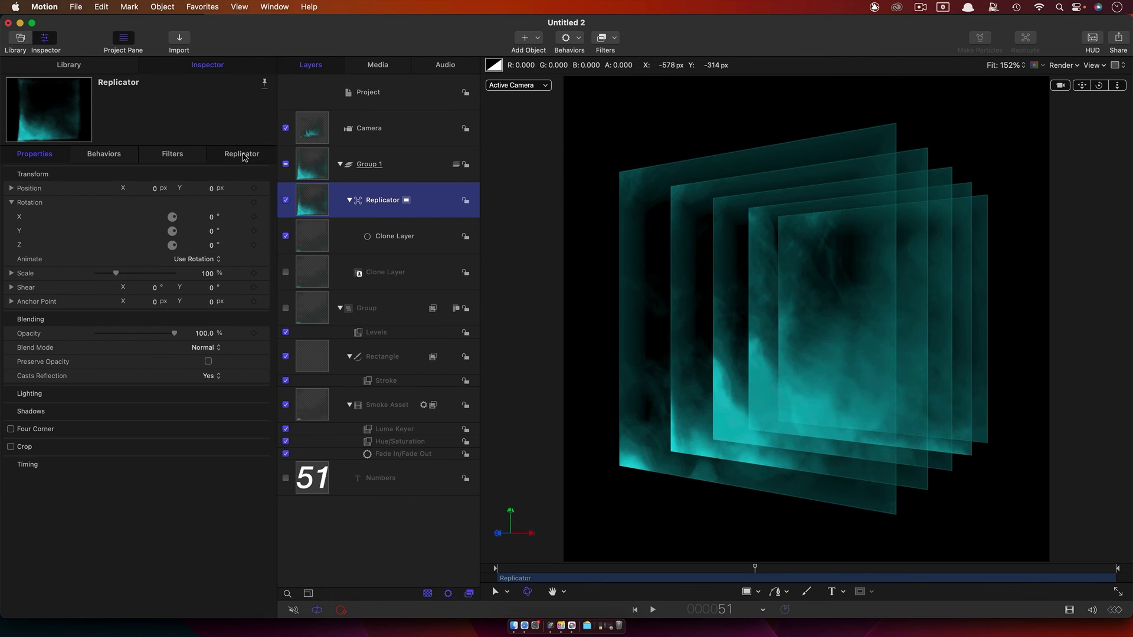
left_click(243, 154)
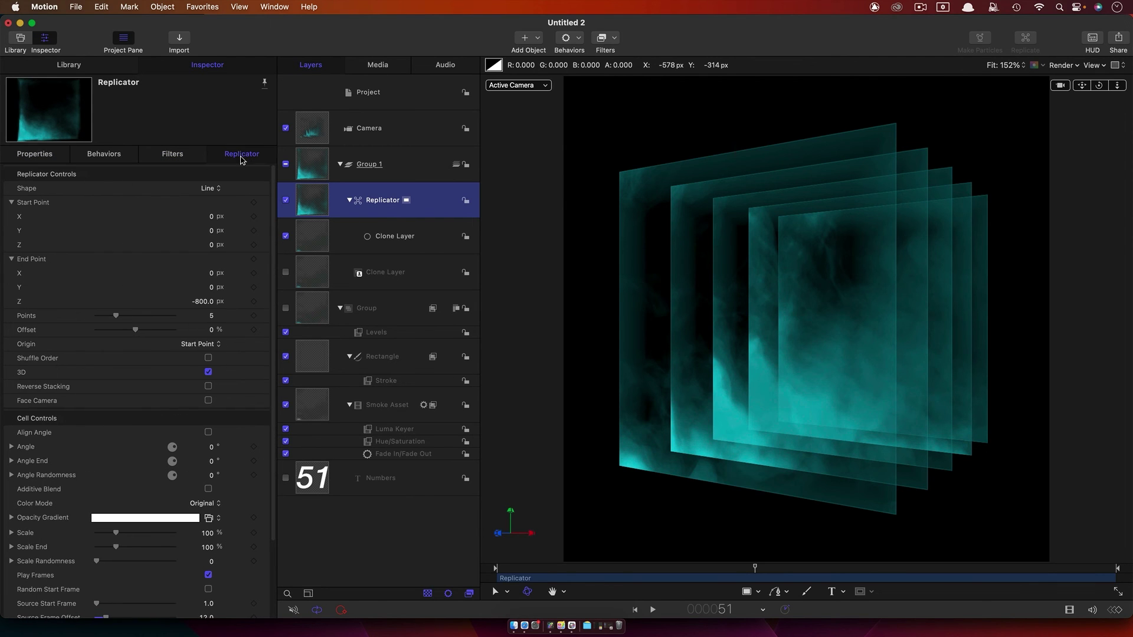
left_click(211, 317)
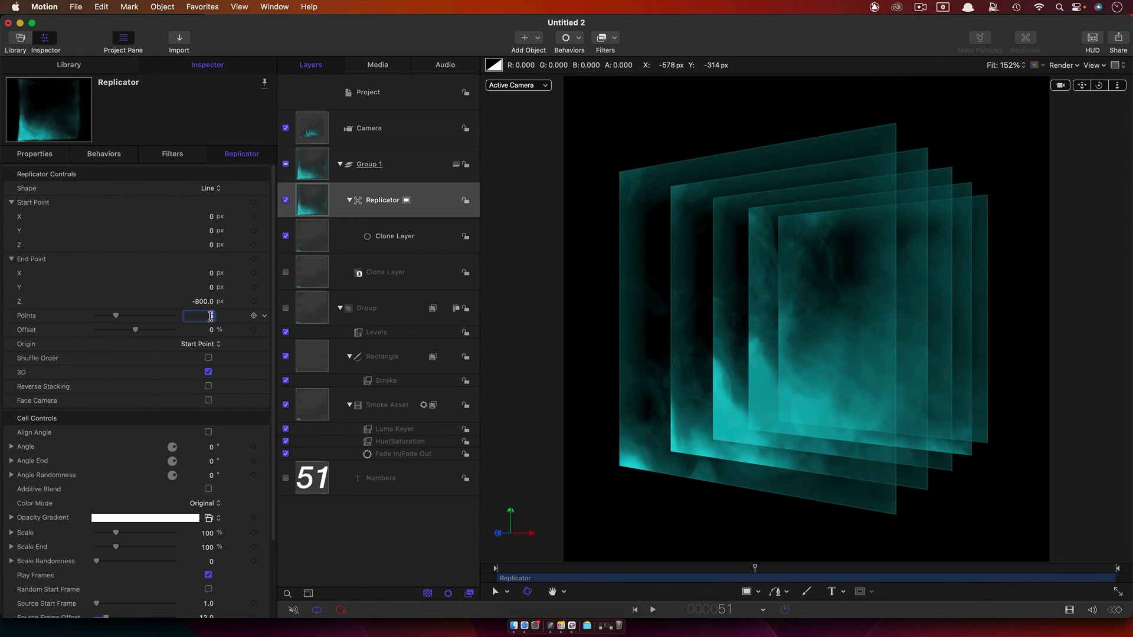
key("Return")
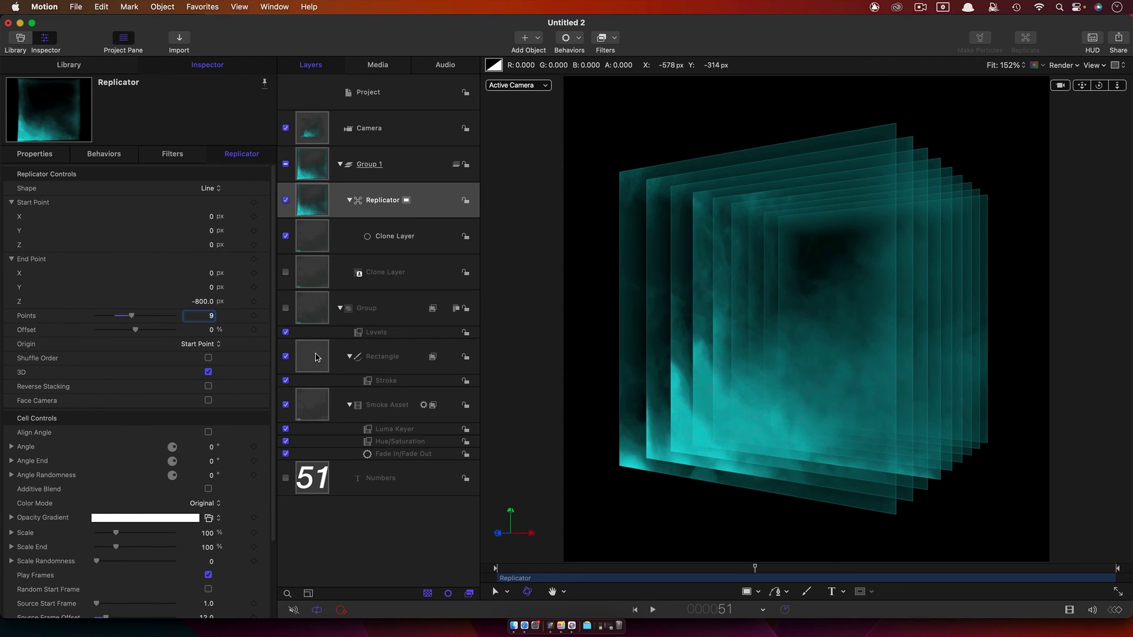
left_click(635, 609)
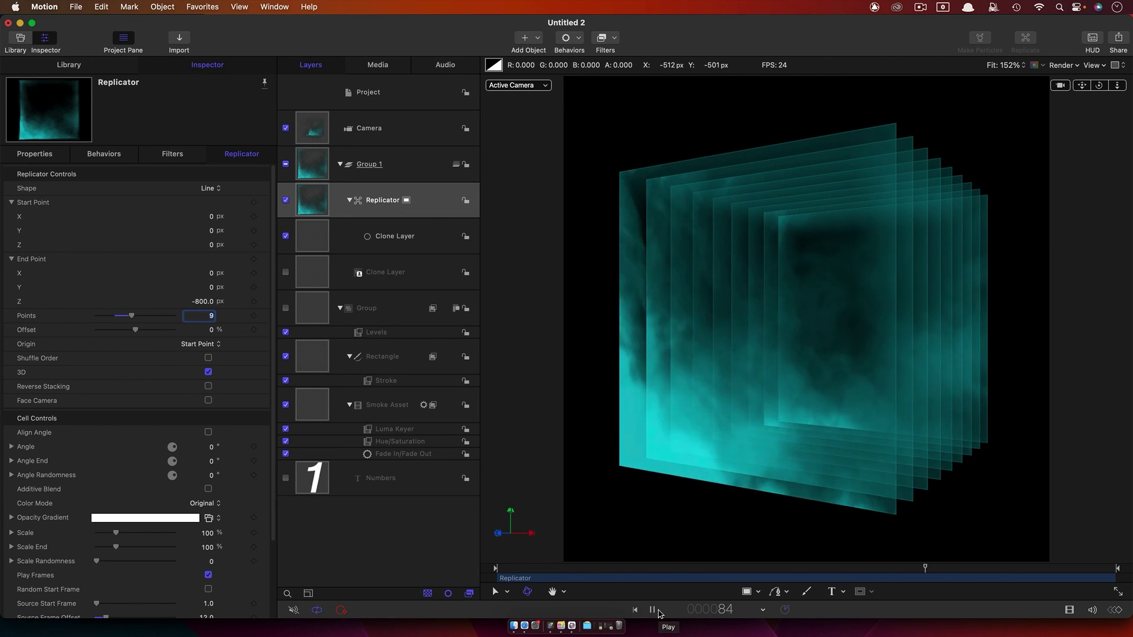
left_click(653, 610)
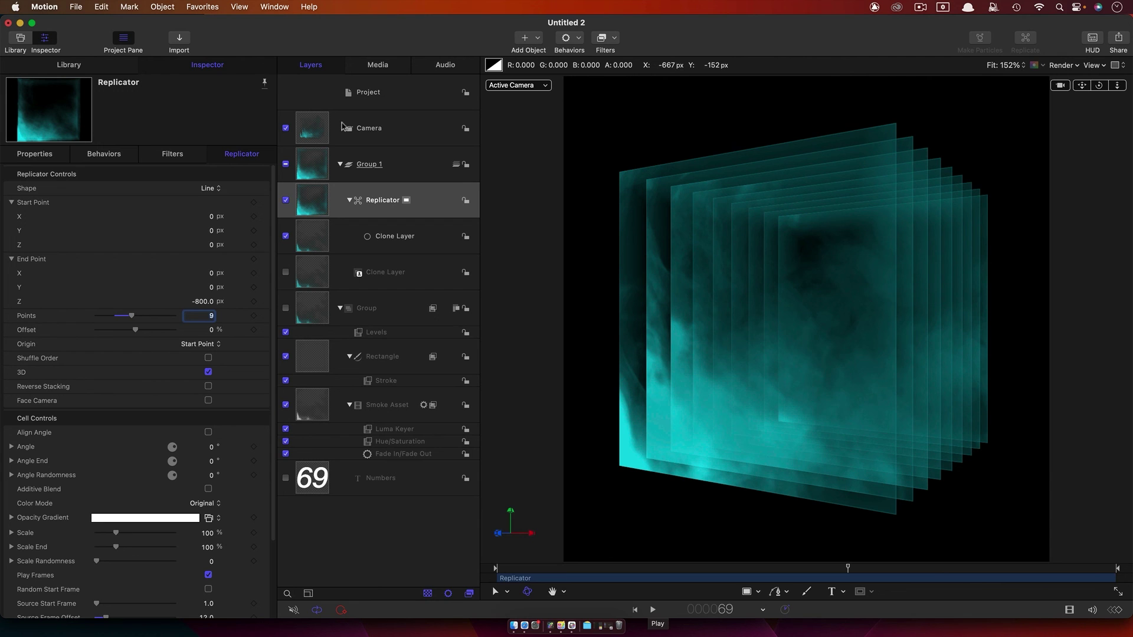
Scrub the Camera layer's Rotation Y to 30° in Properties.
left_click(319, 128)
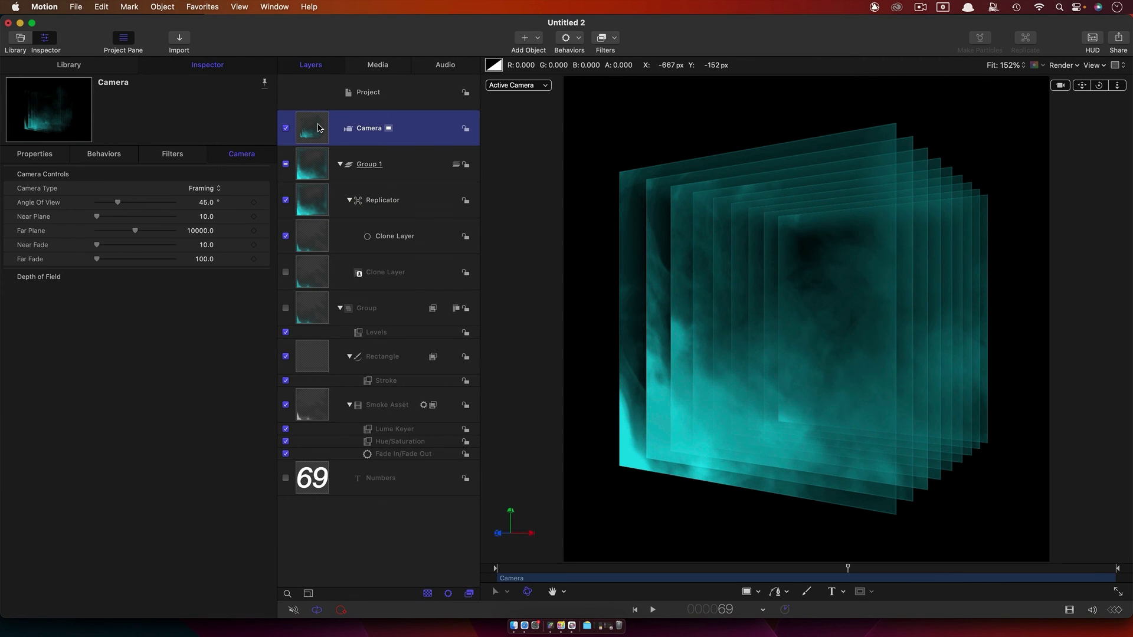
left_click(33, 155)
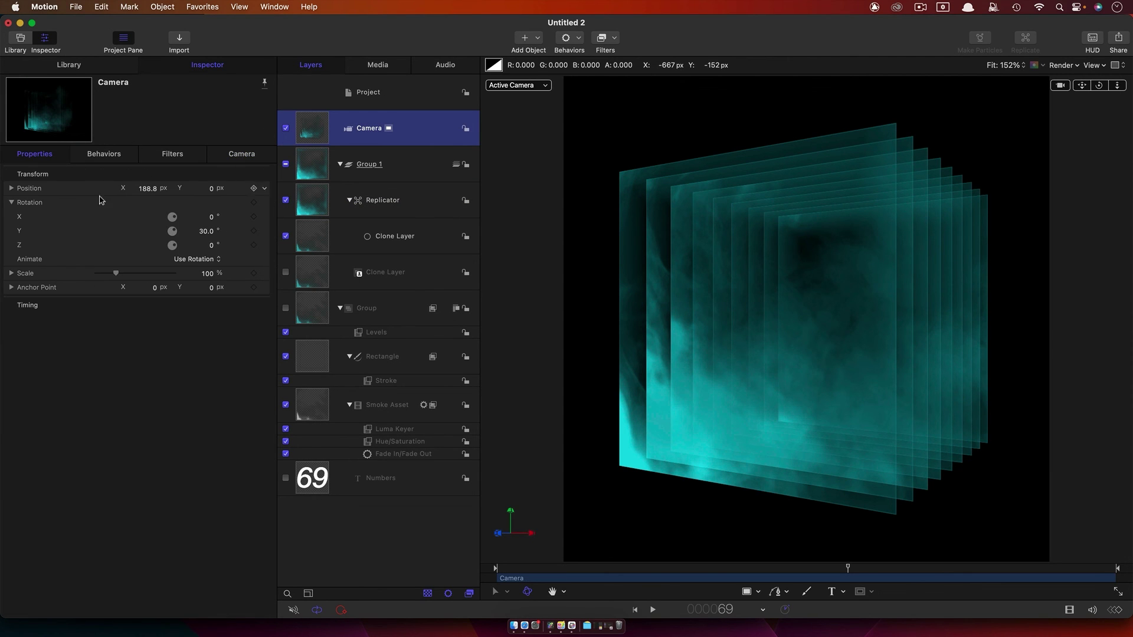
left_click_drag(208, 234, 208, 234)
left_click(208, 232)
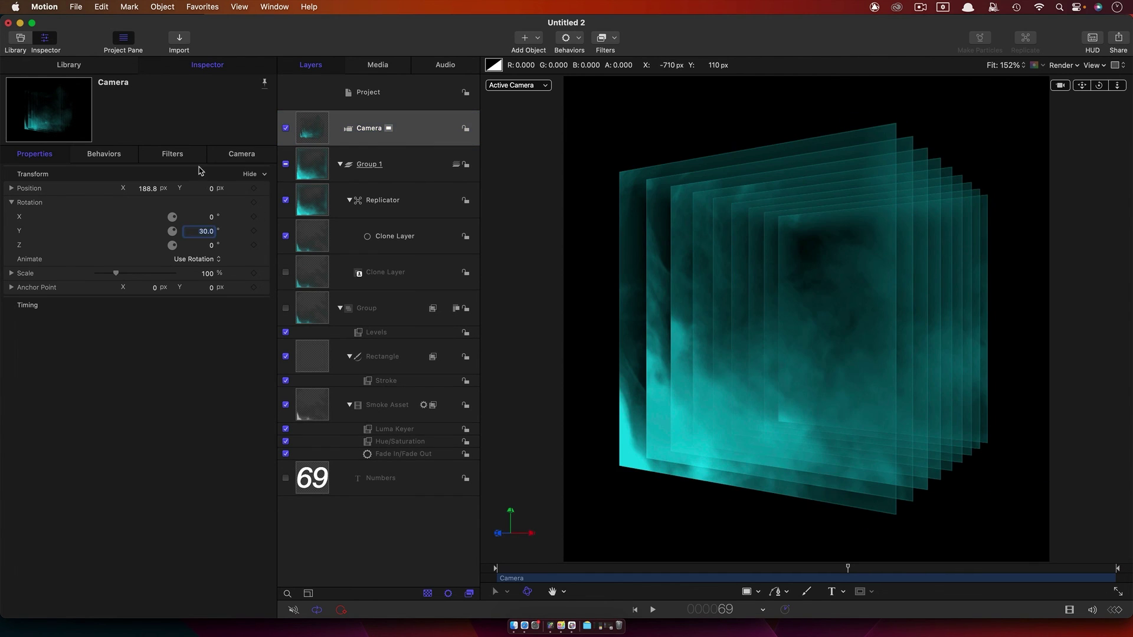
Add a Color Solid generator from the Library and make Group 2 3D.
left_click(70, 65)
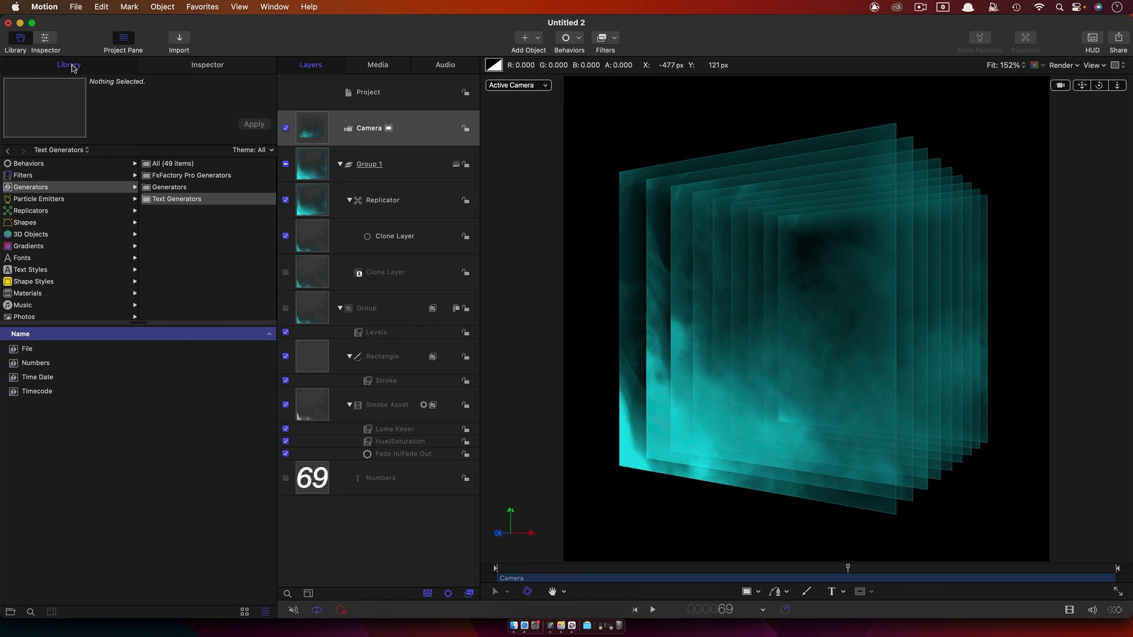
left_click(151, 187)
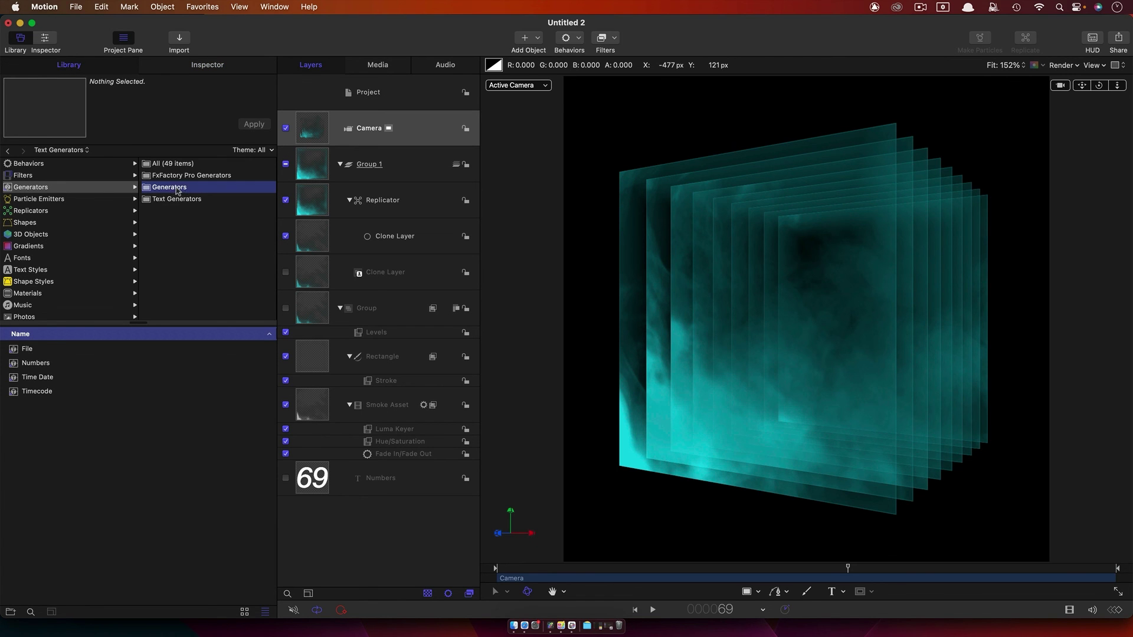
left_click_drag(14, 407, 493, 546)
left_click(456, 514)
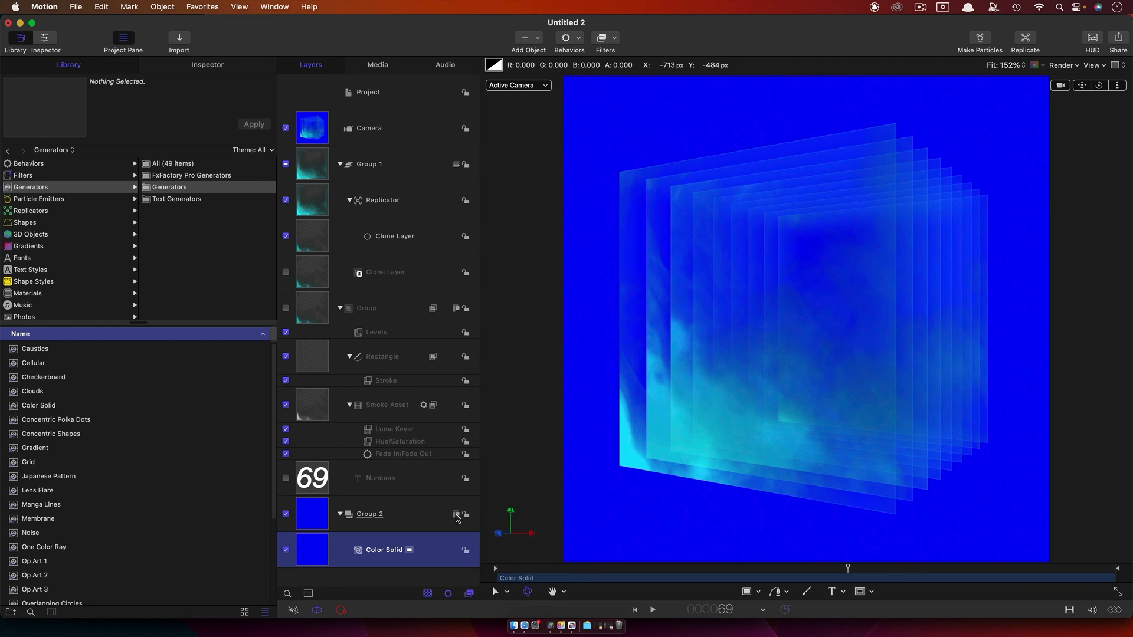
Set the Color Solid's colour brightness to 0% for a black background.
left_click(214, 66)
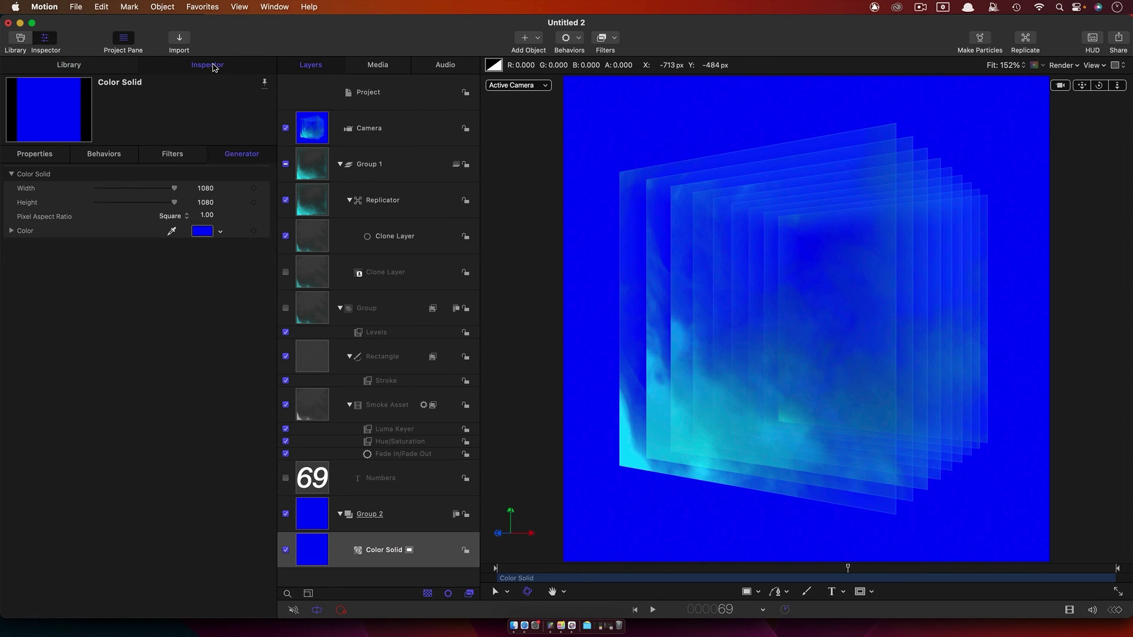
left_click(201, 231)
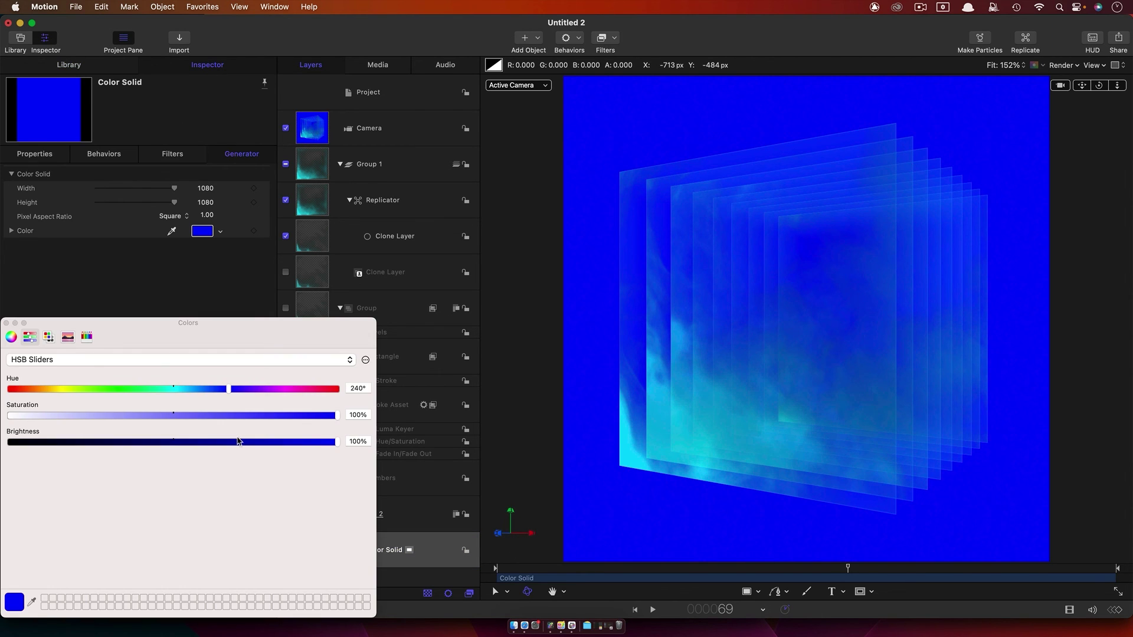
left_click_drag(240, 443, 2, 416)
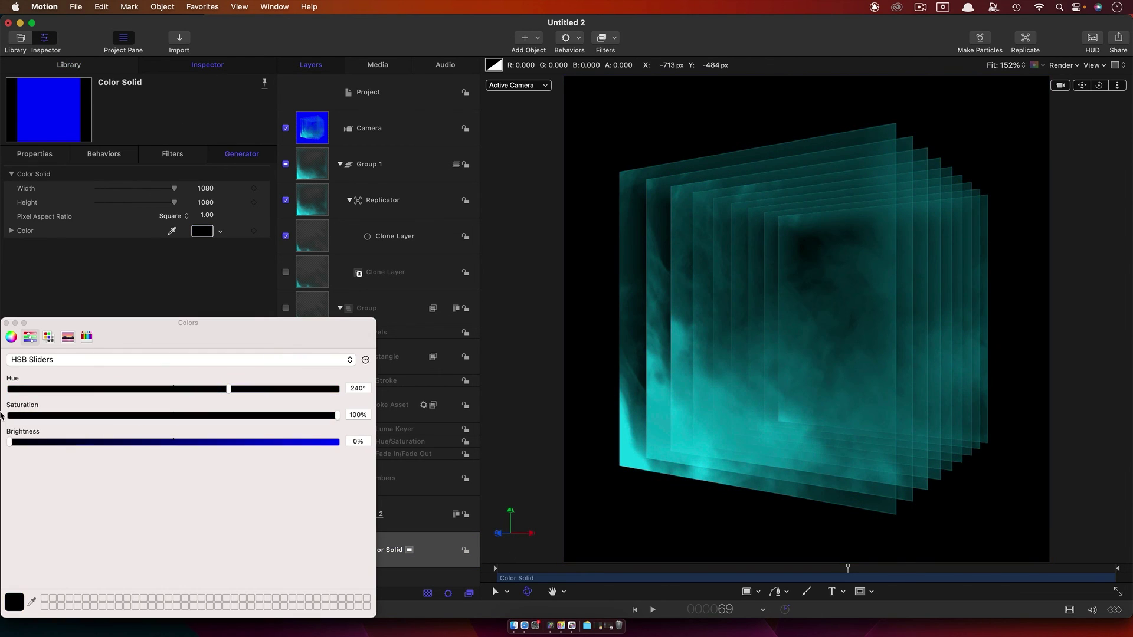
left_click(6, 322)
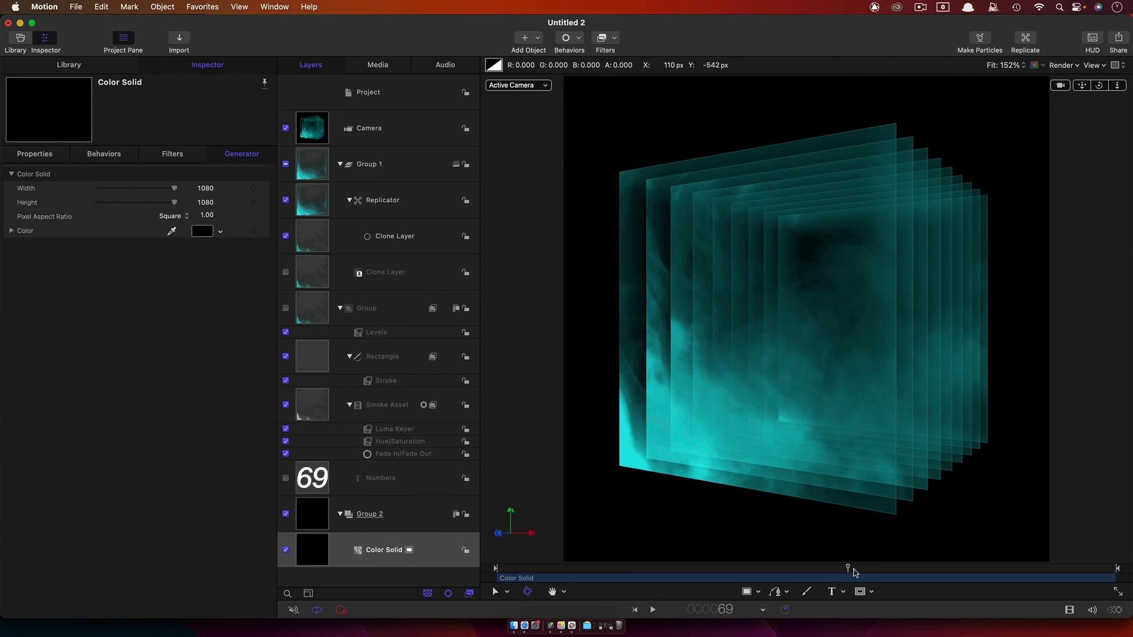
left_click_drag(850, 568, 877, 607)
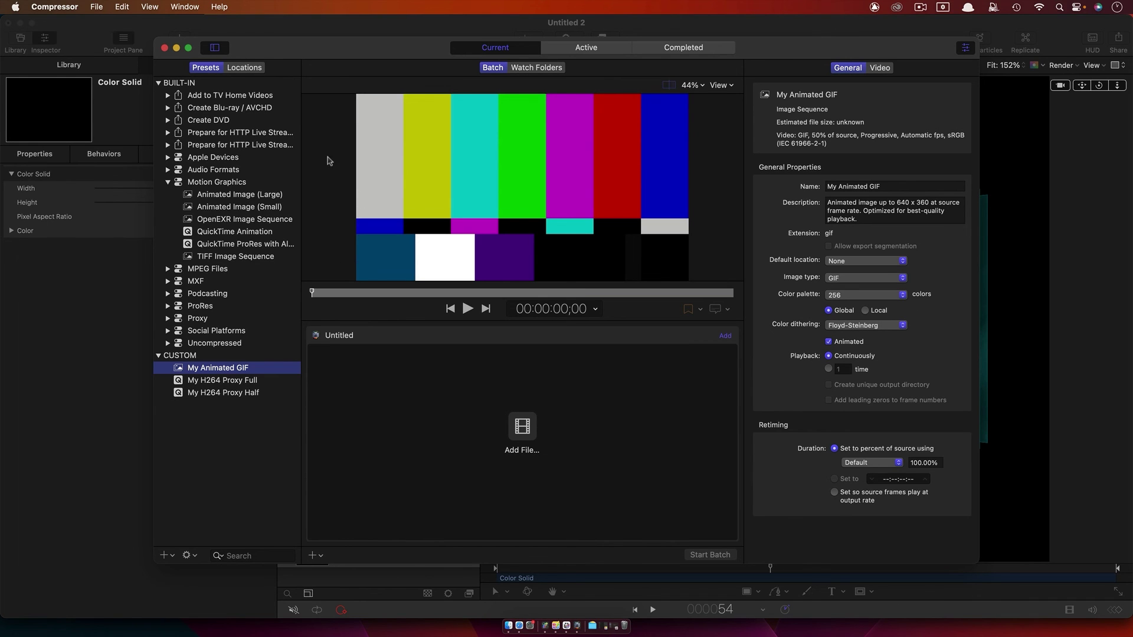
Select the Built-in Motion Graphics preset Animated Image (Large) in Compressor.
left_click(54, 7)
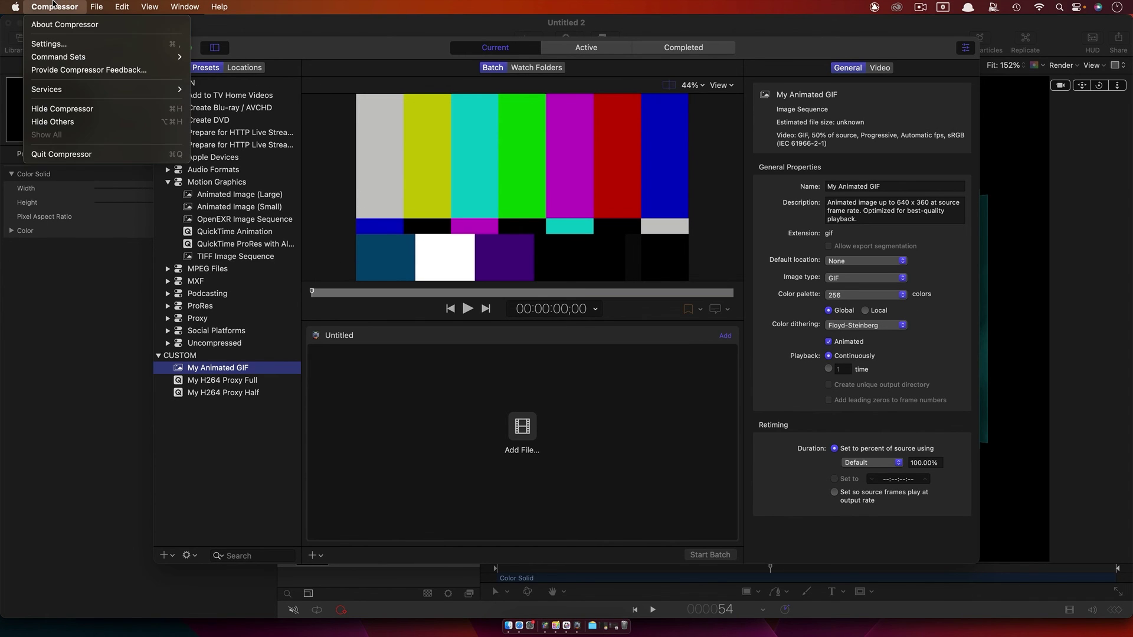
left_click(52, 6)
left_click(244, 195)
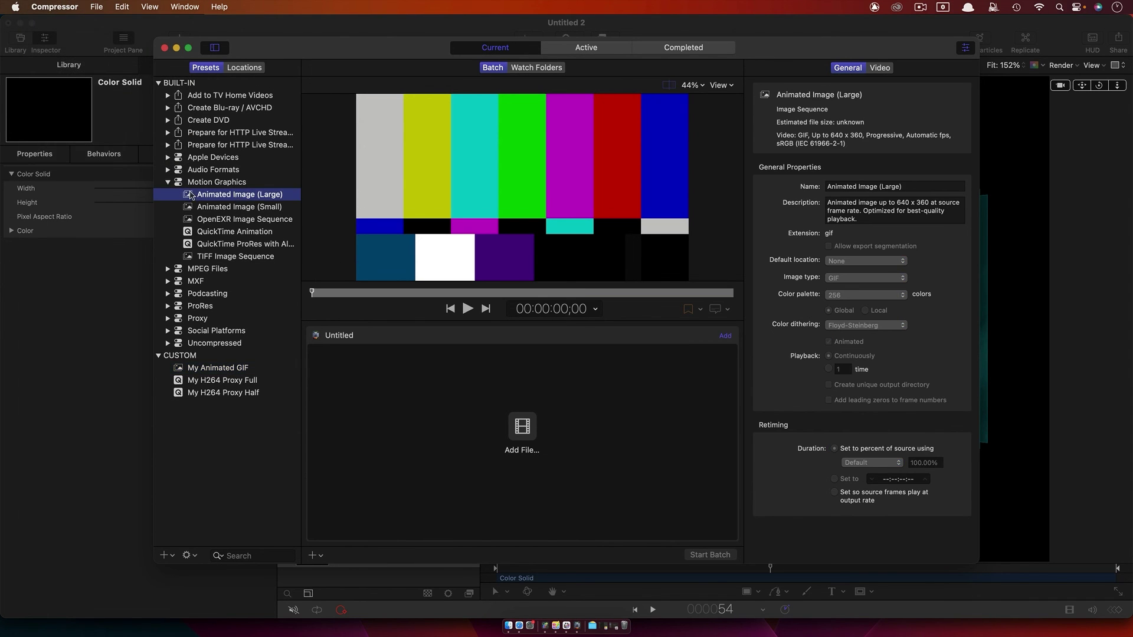